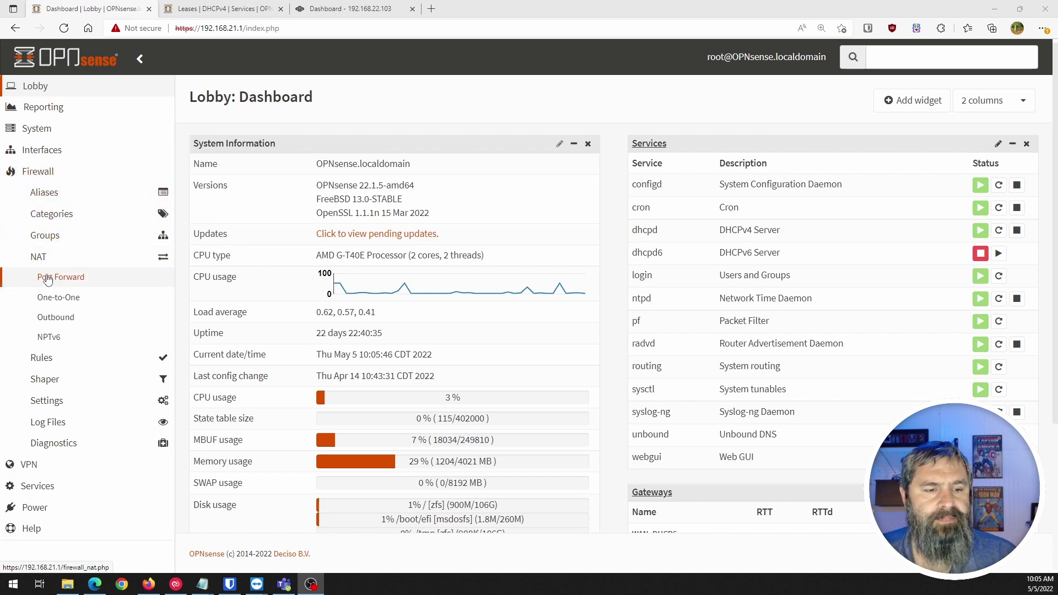
Open the firewall rules of the video interface and those of the LAN interface
click(43, 359)
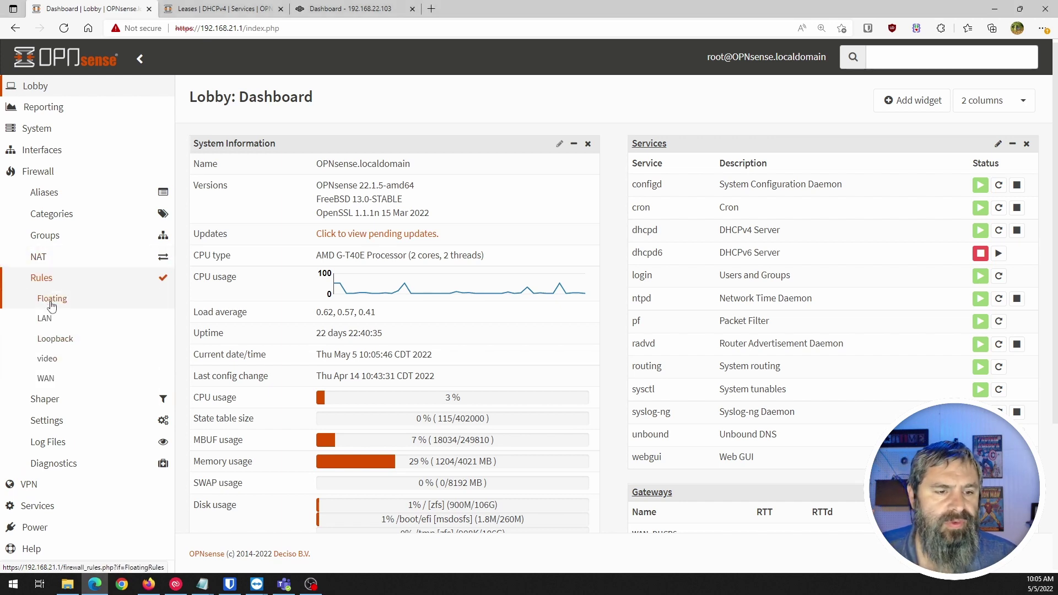
click(48, 360)
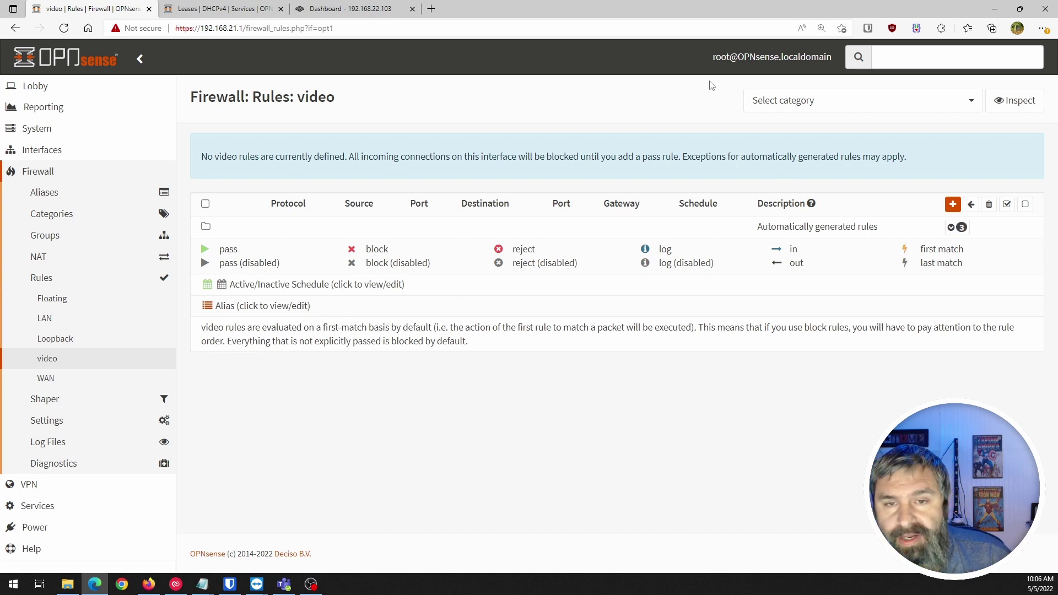
click(45, 319)
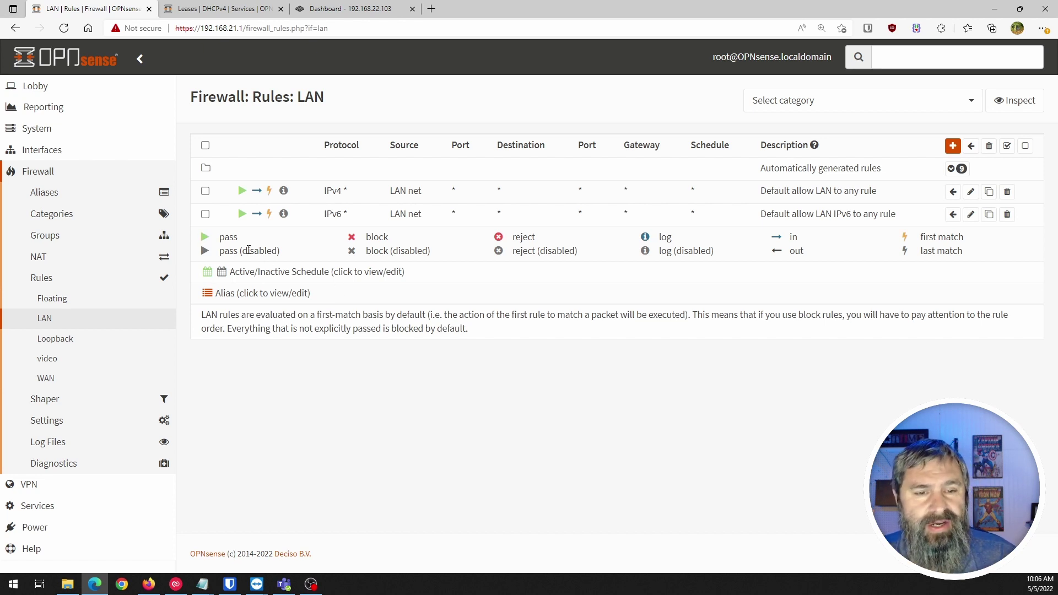
Read the legend under the LAN rules, including the pass, pass (disabled) and block entries
double_click(225, 238)
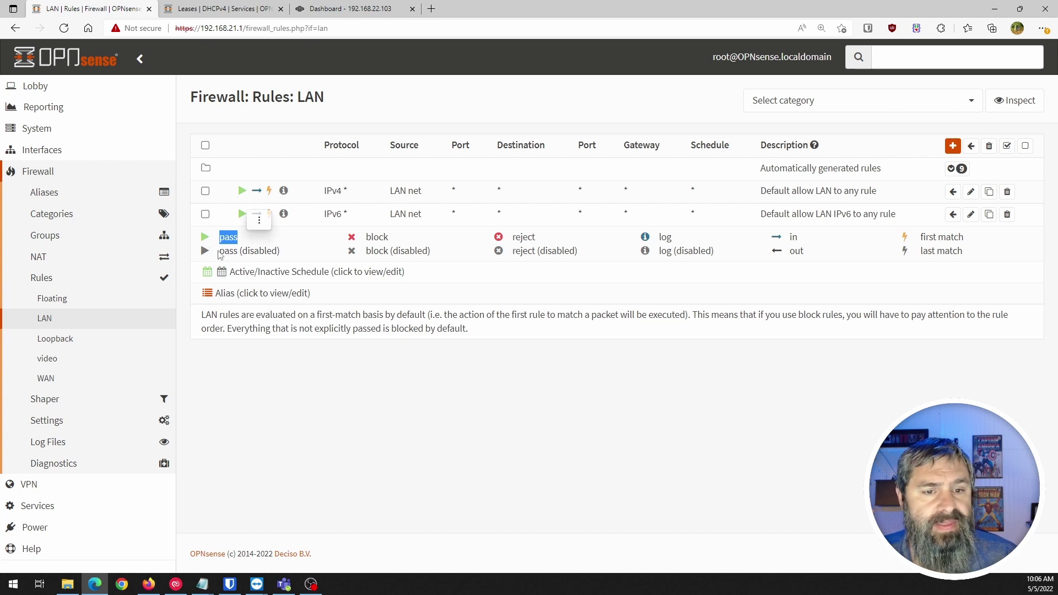
drag(219, 252, 271, 251)
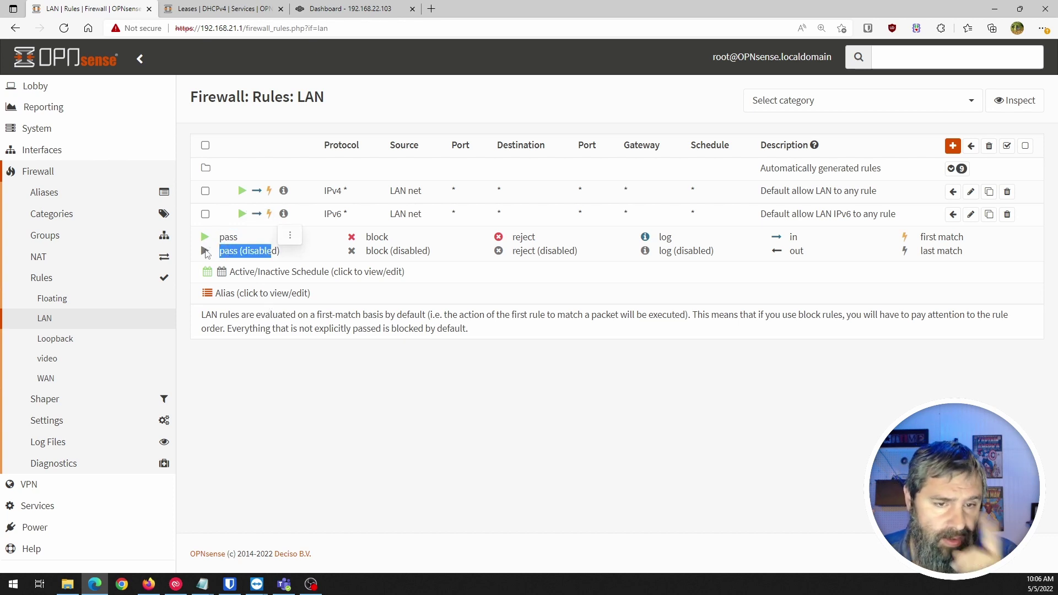
click(312, 328)
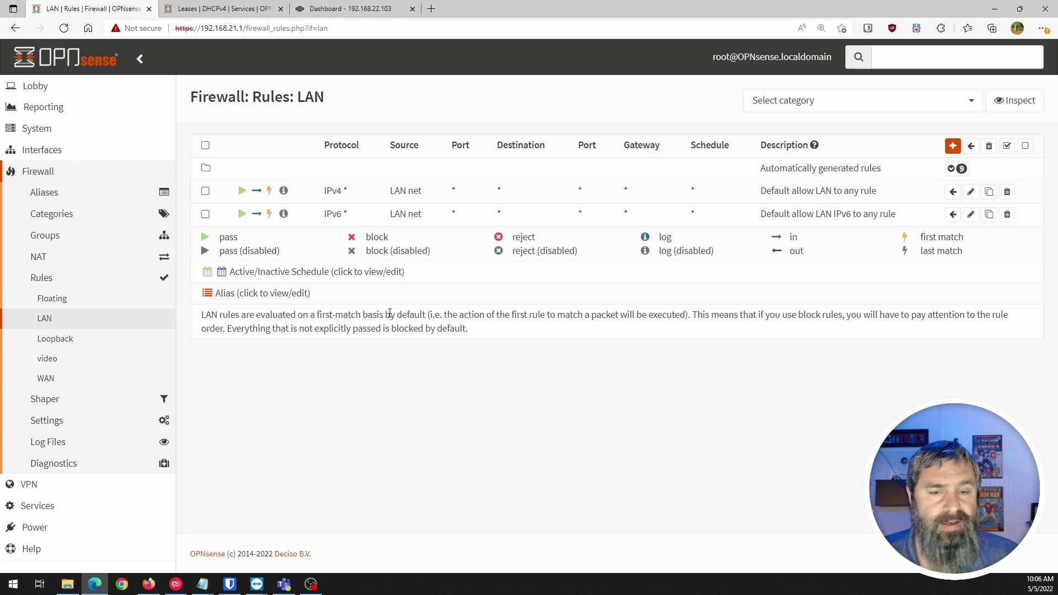
drag(436, 254, 414, 263)
click(413, 262)
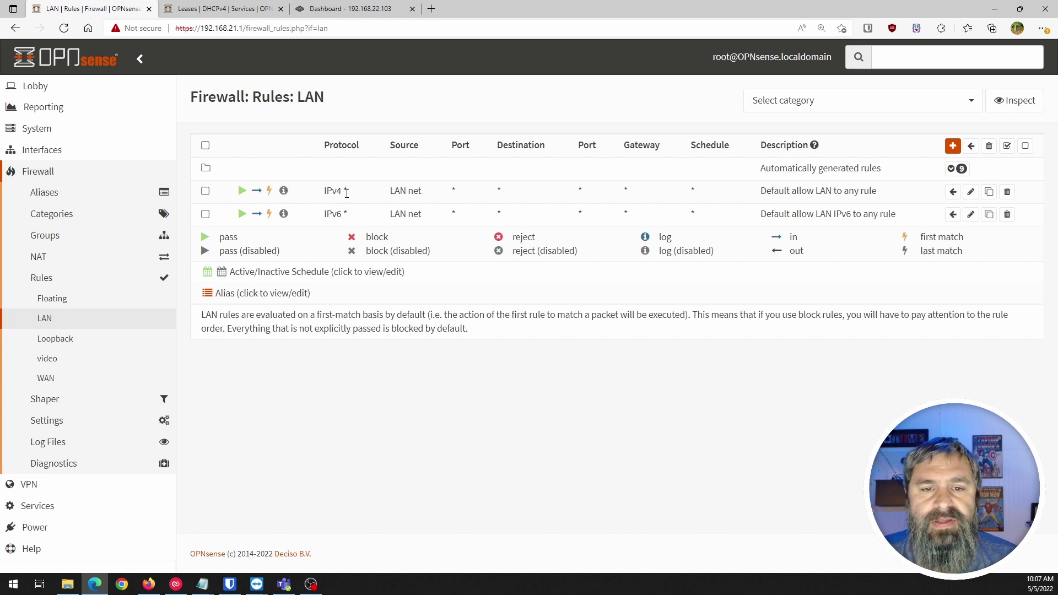
Select the IPv4 LAN rule and review its protocol, source and description
click(206, 193)
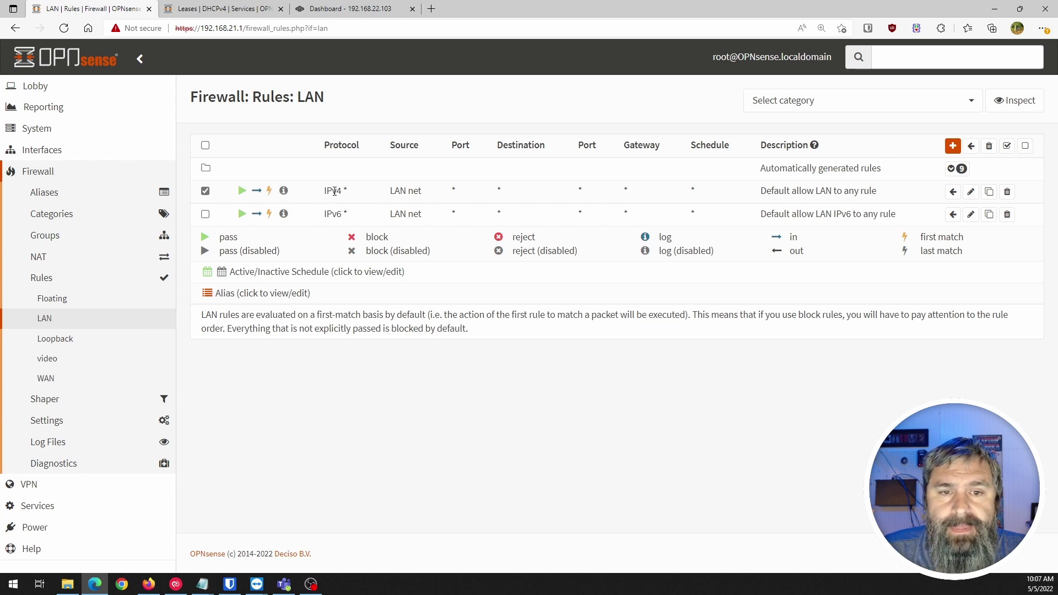
drag(325, 191, 424, 194)
click(462, 193)
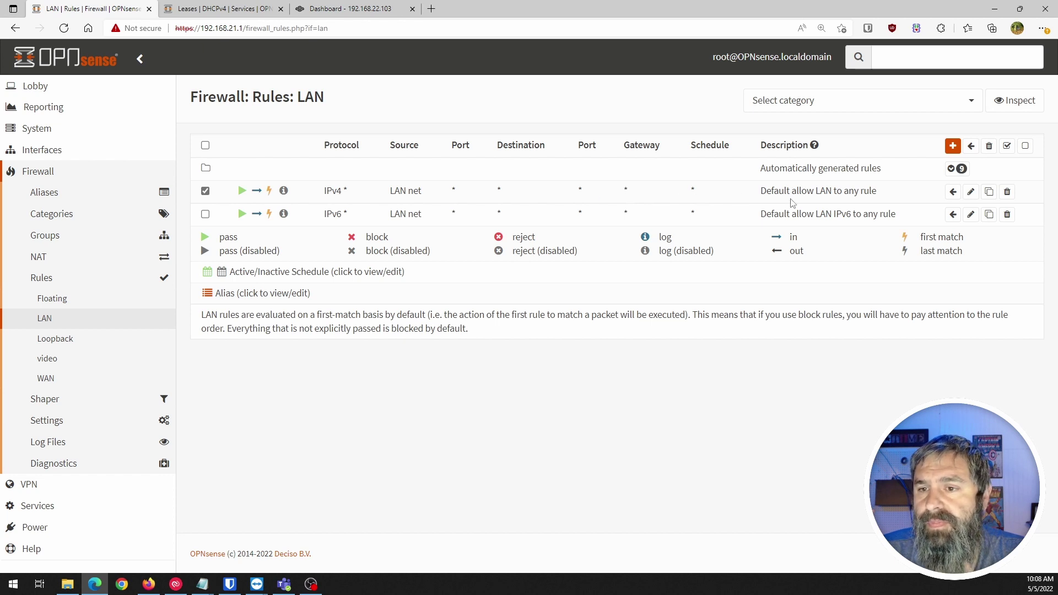
drag(764, 192, 884, 194)
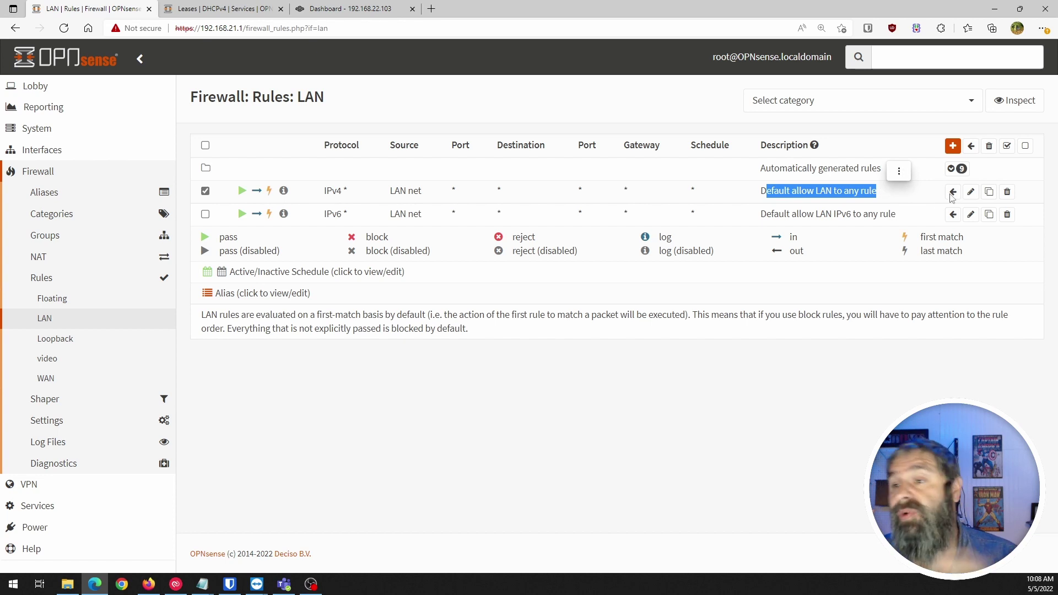
Open the IPv4 "Default allow LAN to any rule" for editing and look through its settings
click(971, 192)
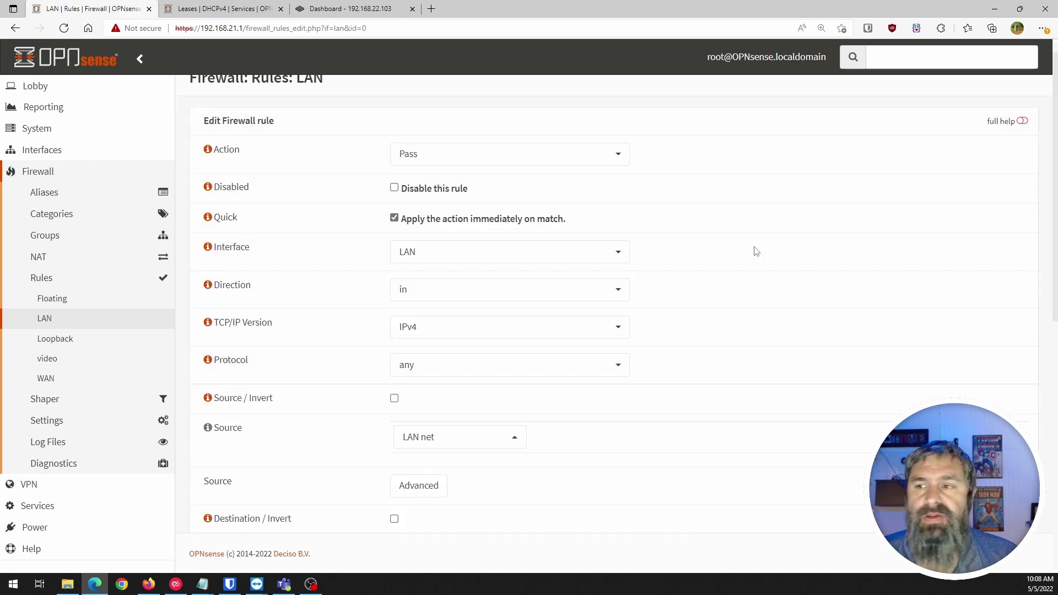
scroll(273, 222, down, 3)
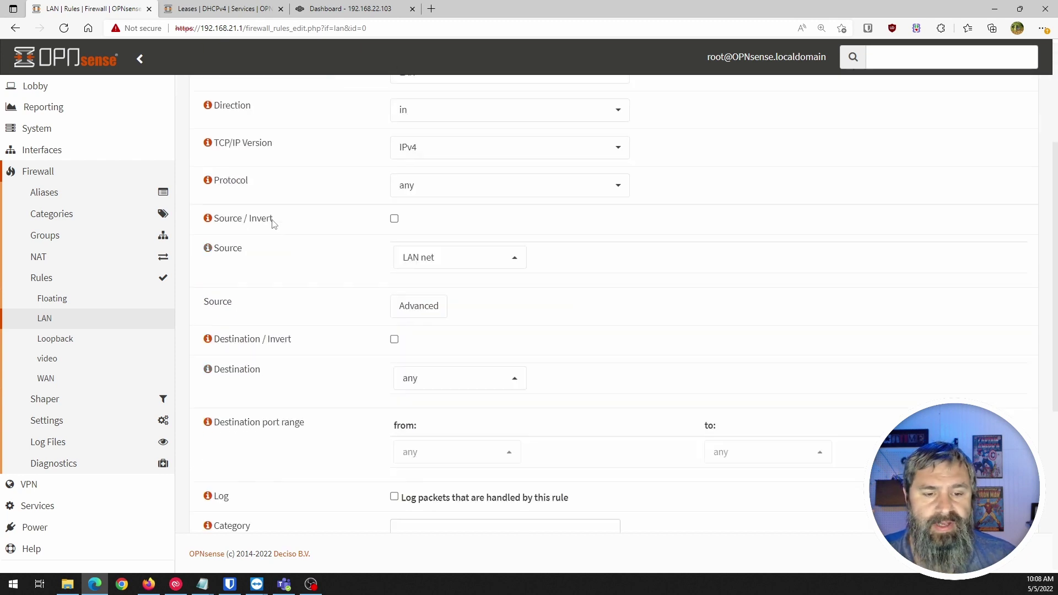
scroll(273, 222, down, 5)
scroll(279, 236, up, 8)
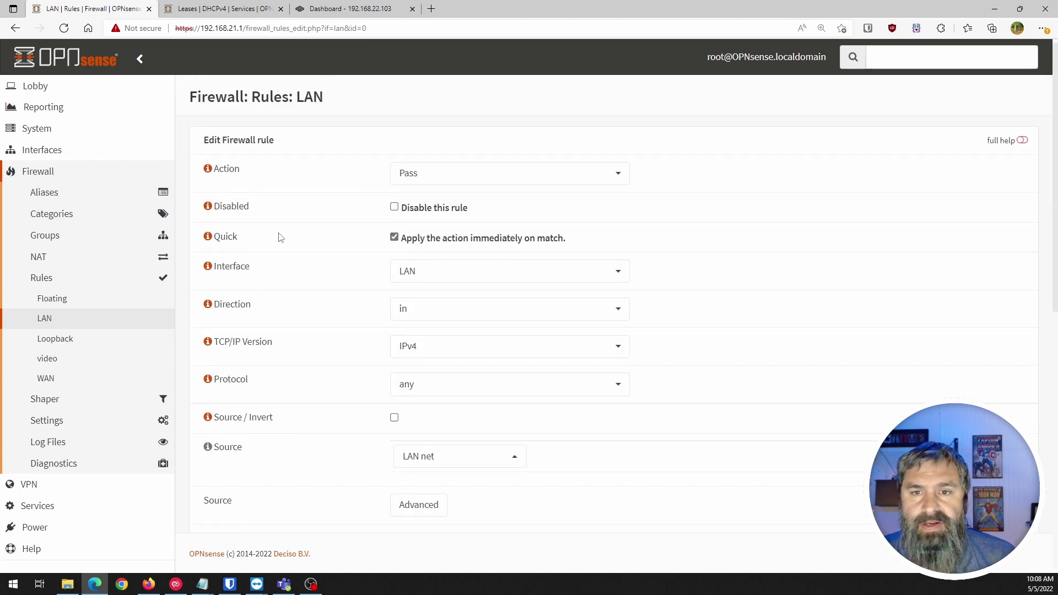
Turn on full help for the rule form and try hiding and showing the Action field's own help text
click(1022, 141)
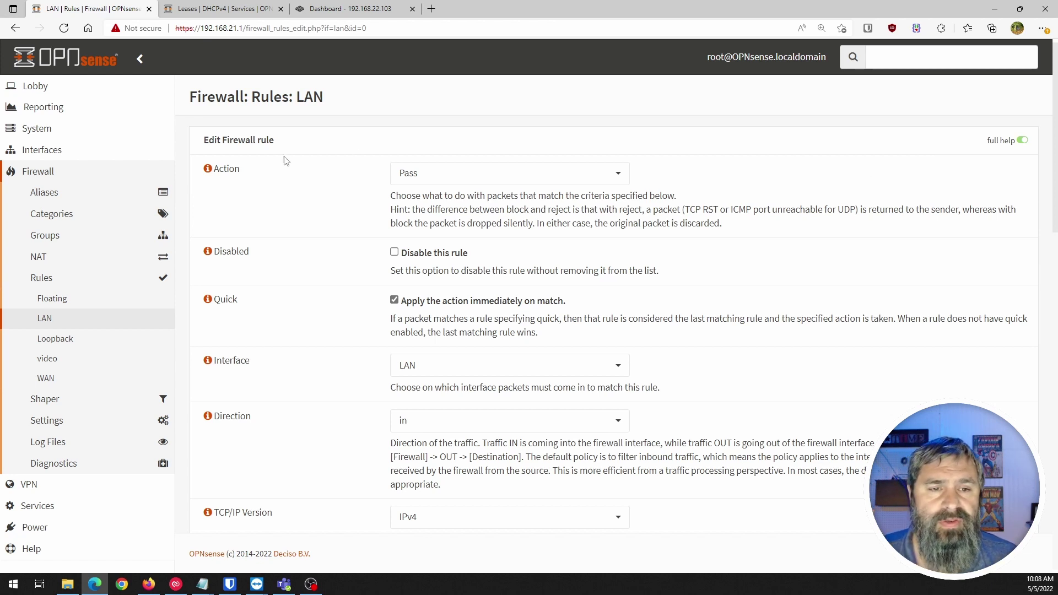
click(209, 174)
click(209, 175)
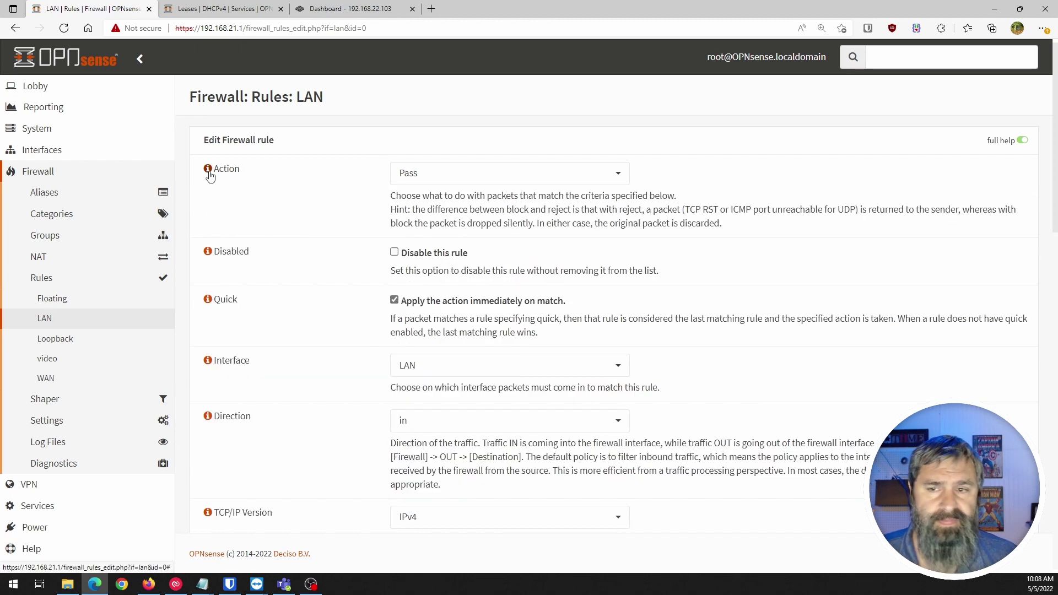
click(209, 174)
click(209, 174)
click(208, 175)
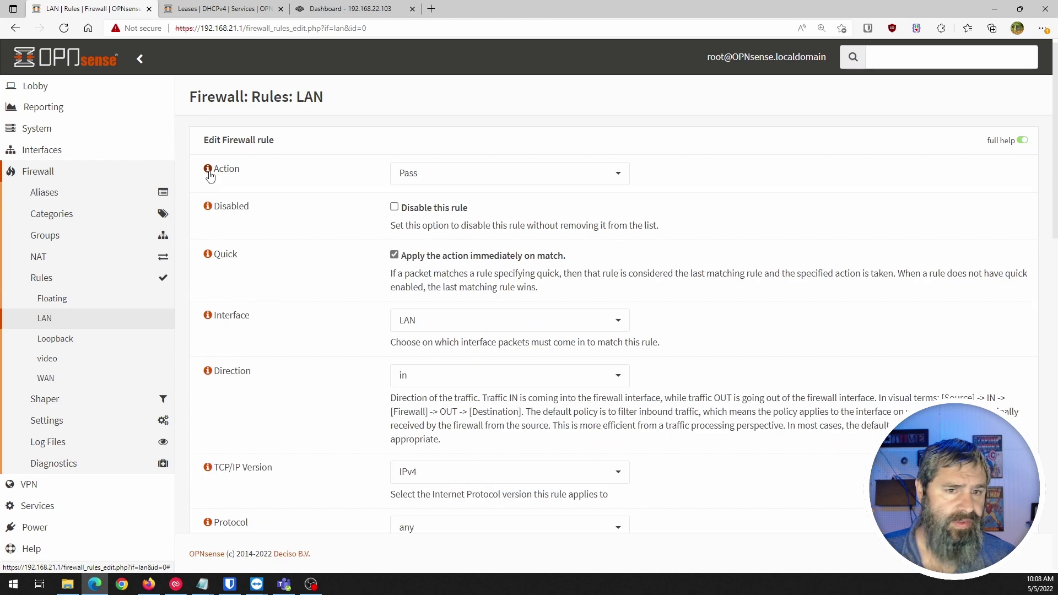
click(208, 175)
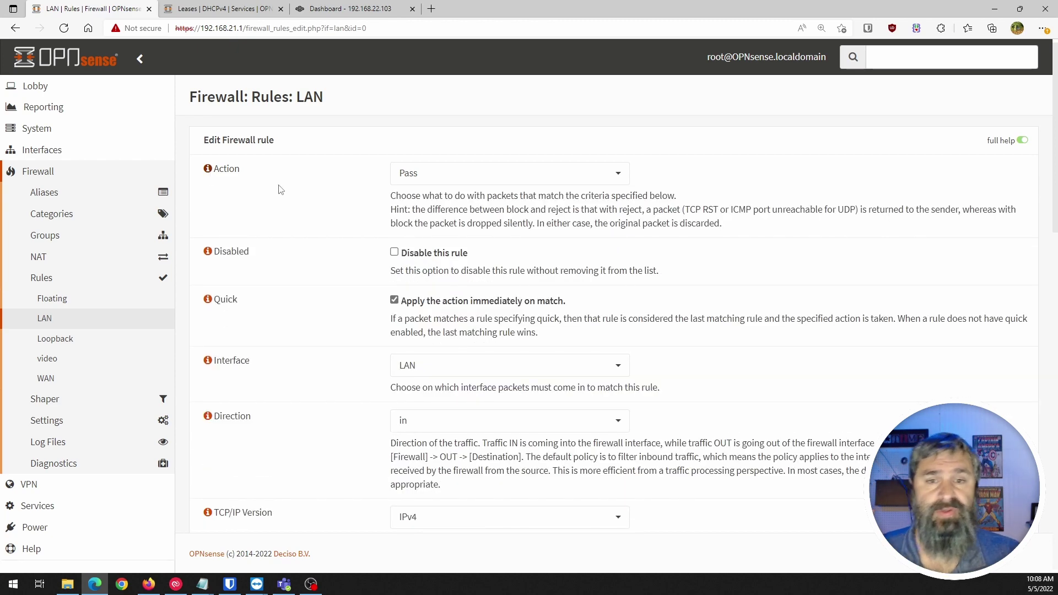
View the choices available for the rule's Action and leave it at Pass
click(616, 176)
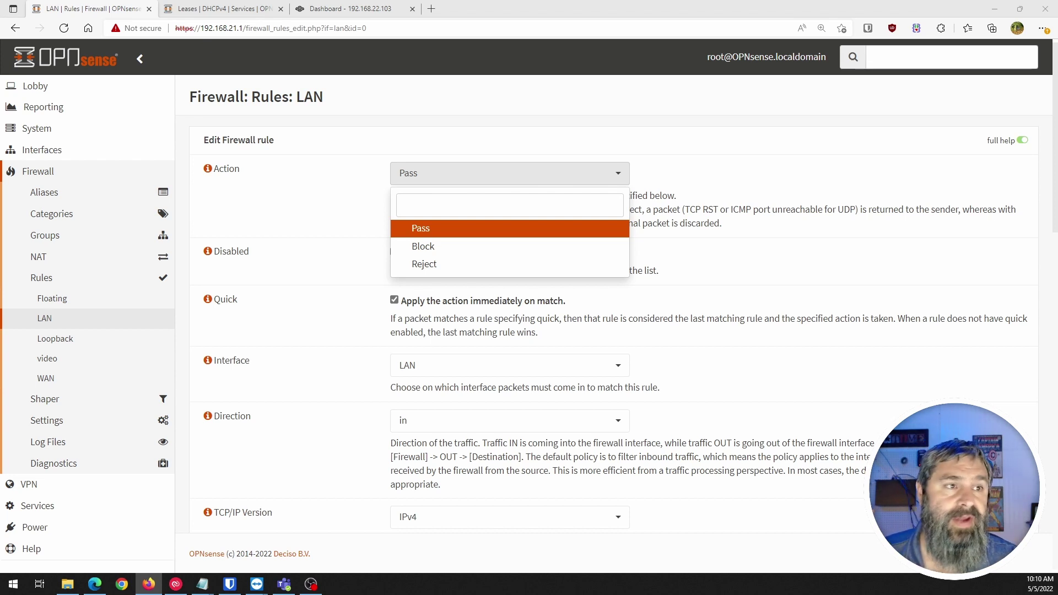
key(alt+Tab)
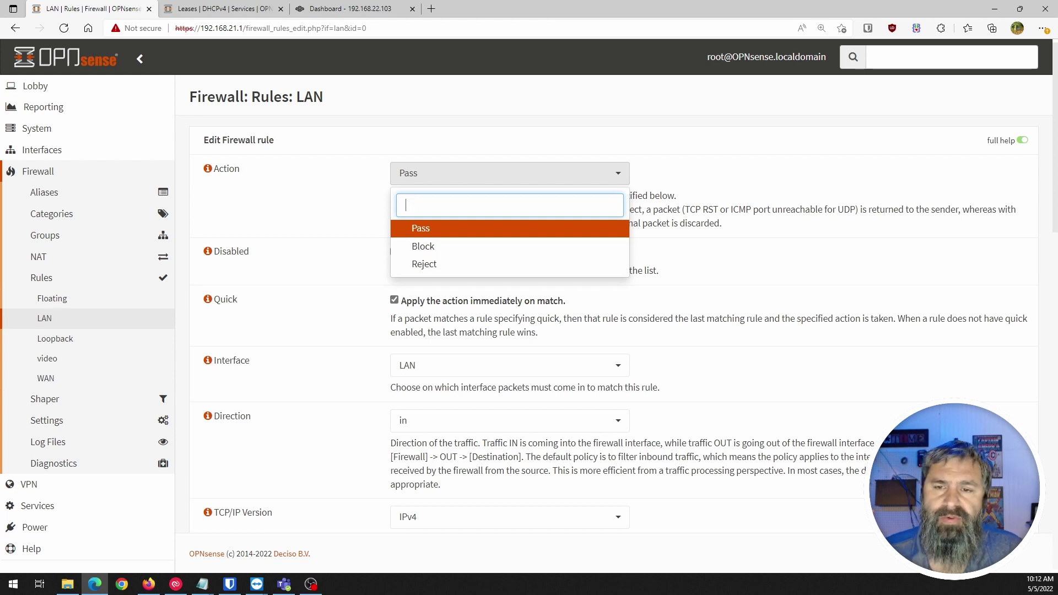
click(743, 182)
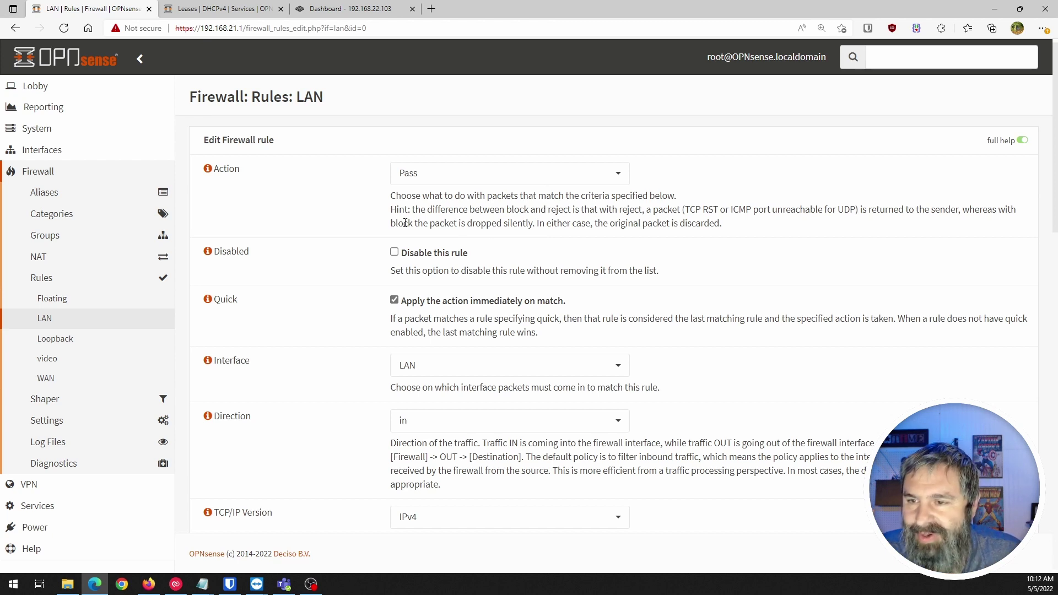
Read the Action field's hint on how block and reject treat packets differently
drag(391, 209, 726, 231)
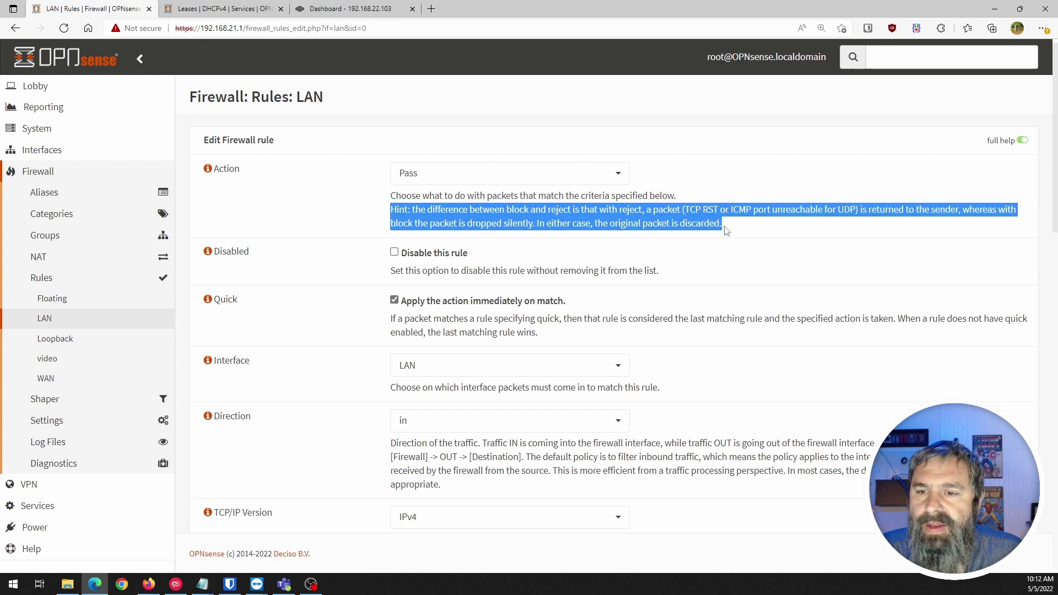
click(729, 230)
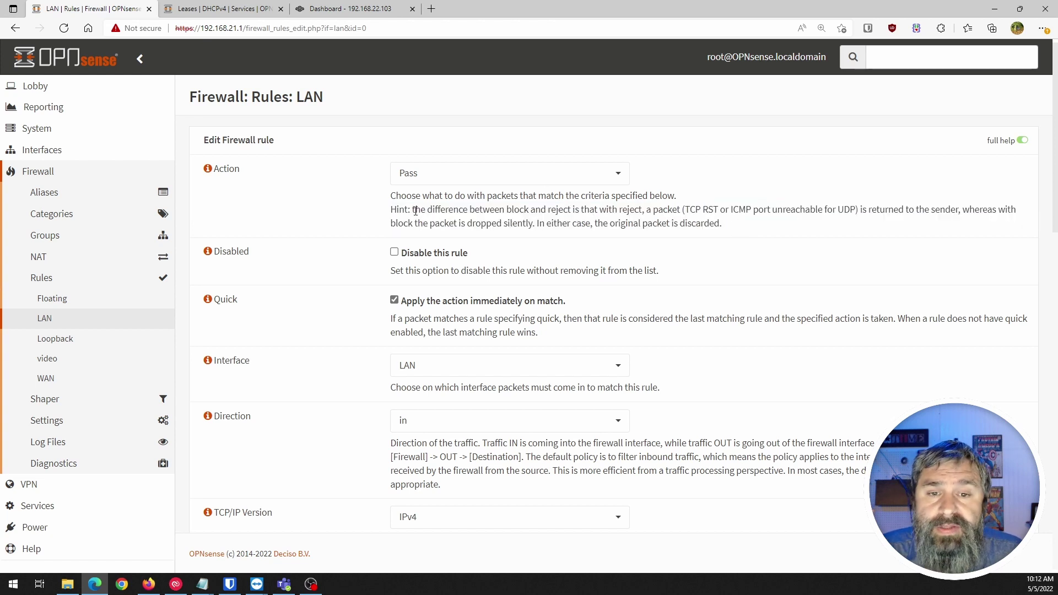
drag(415, 212, 559, 210)
click(550, 209)
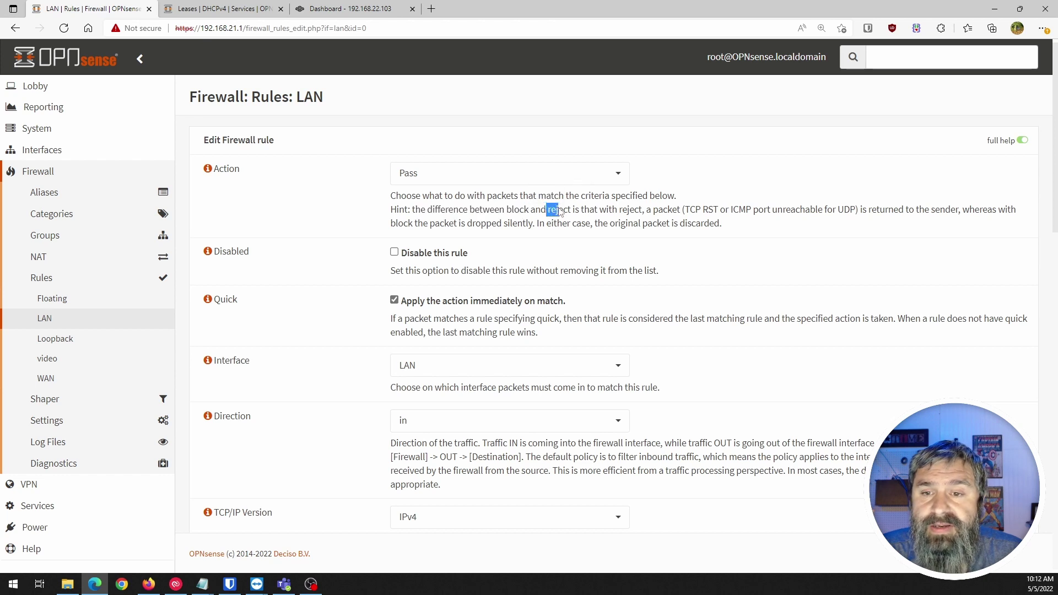
click(627, 211)
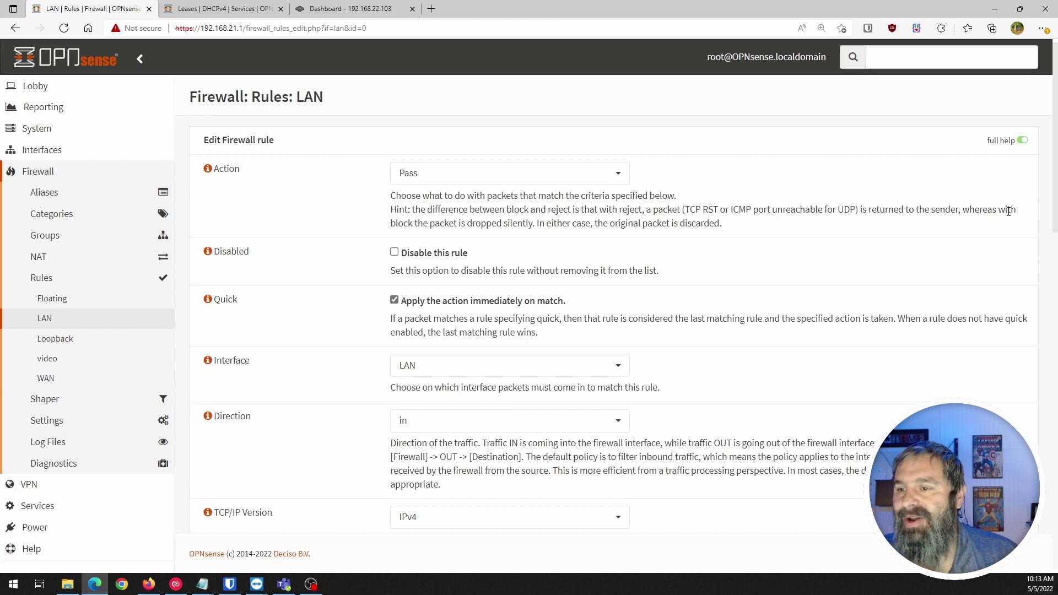
drag(395, 224, 523, 223)
drag(604, 223, 695, 223)
click(746, 228)
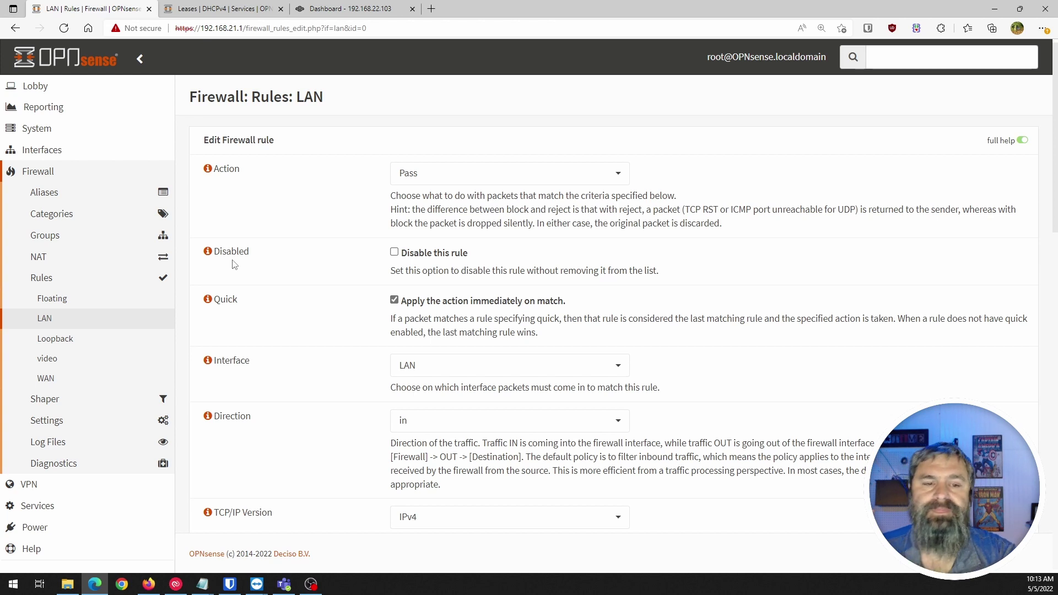
Read the help text of the Quick option about applying the action immediately on match
scroll(352, 358, down, 1)
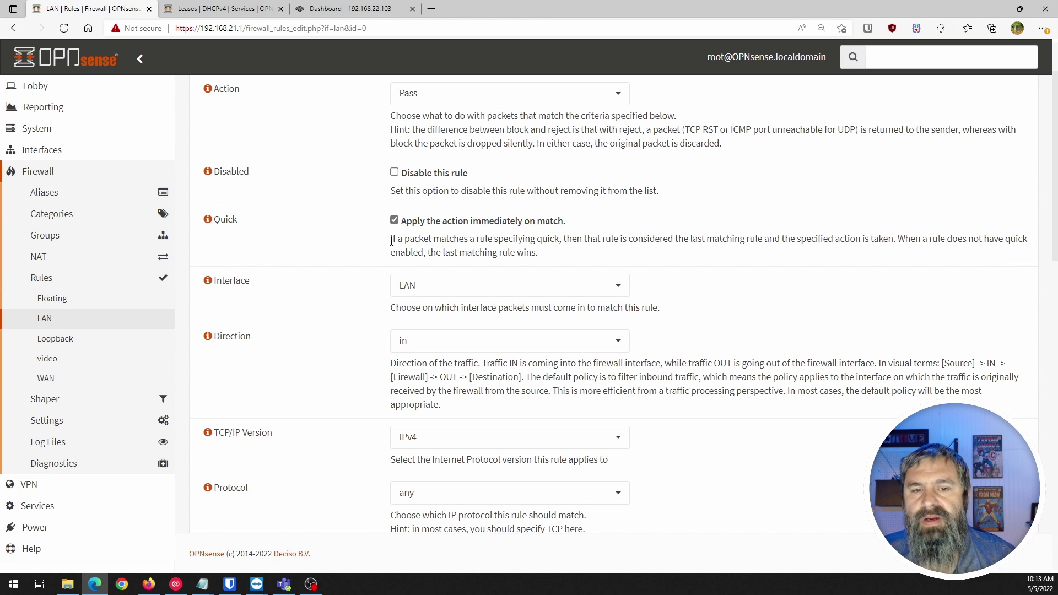
drag(392, 241, 537, 254)
click(556, 255)
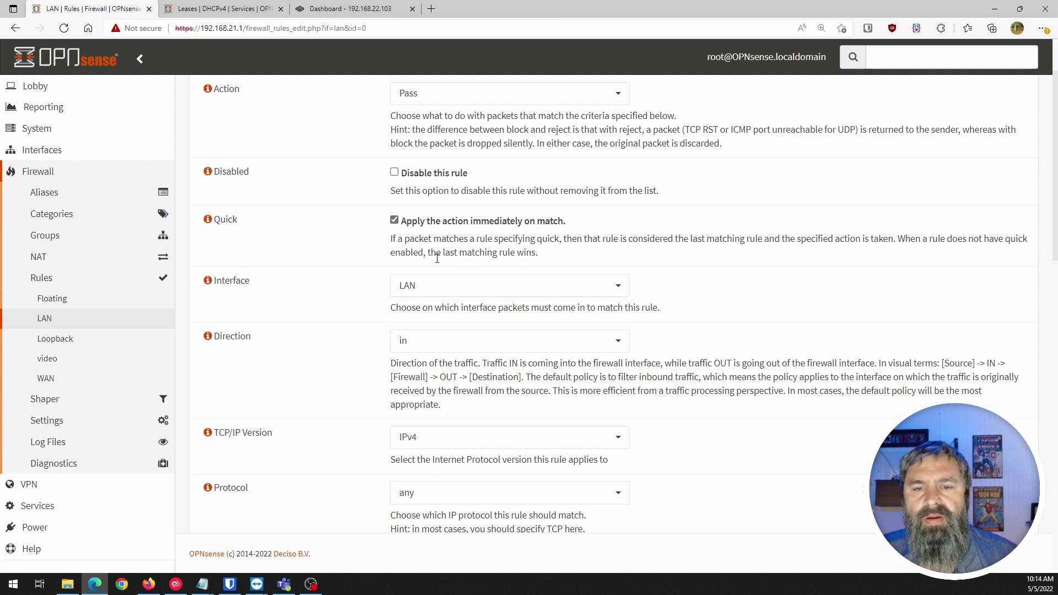
drag(391, 241, 537, 254)
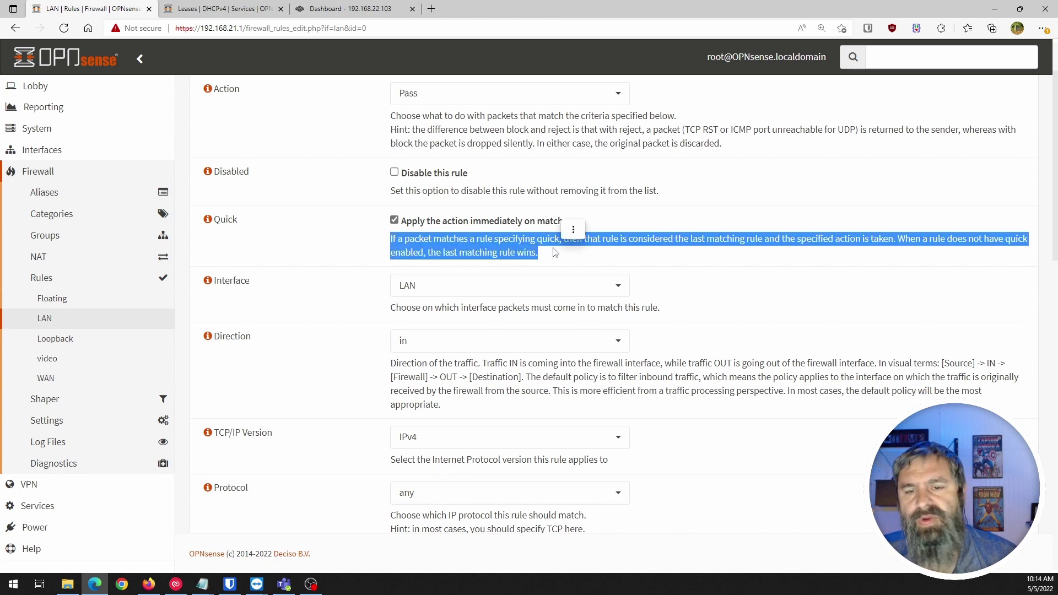
click(567, 252)
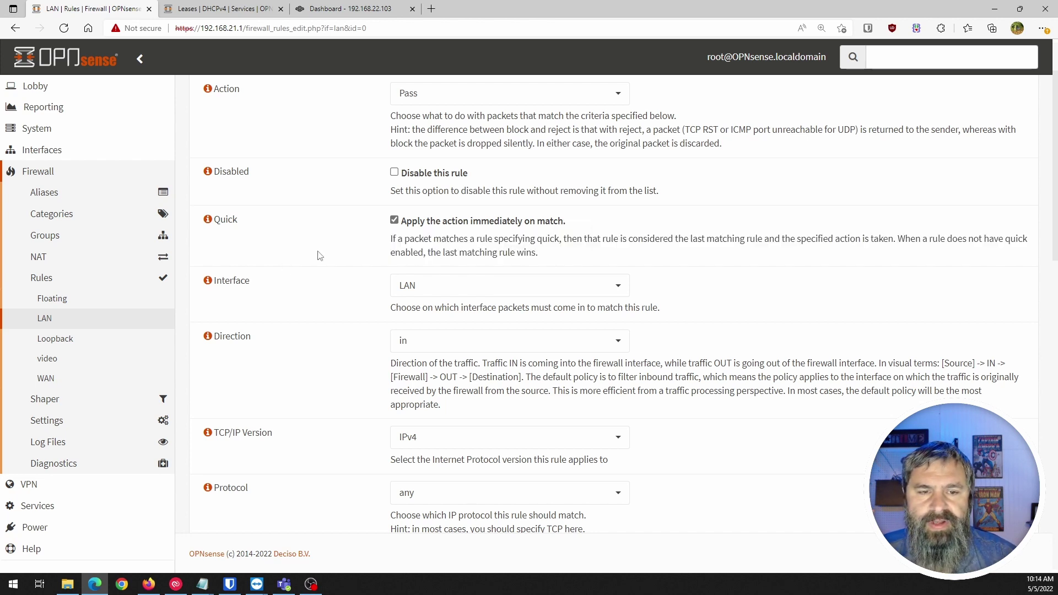
View the Interface choices, leaving LAN selected, and read the help text of the Direction setting
scroll(318, 256, down, 2)
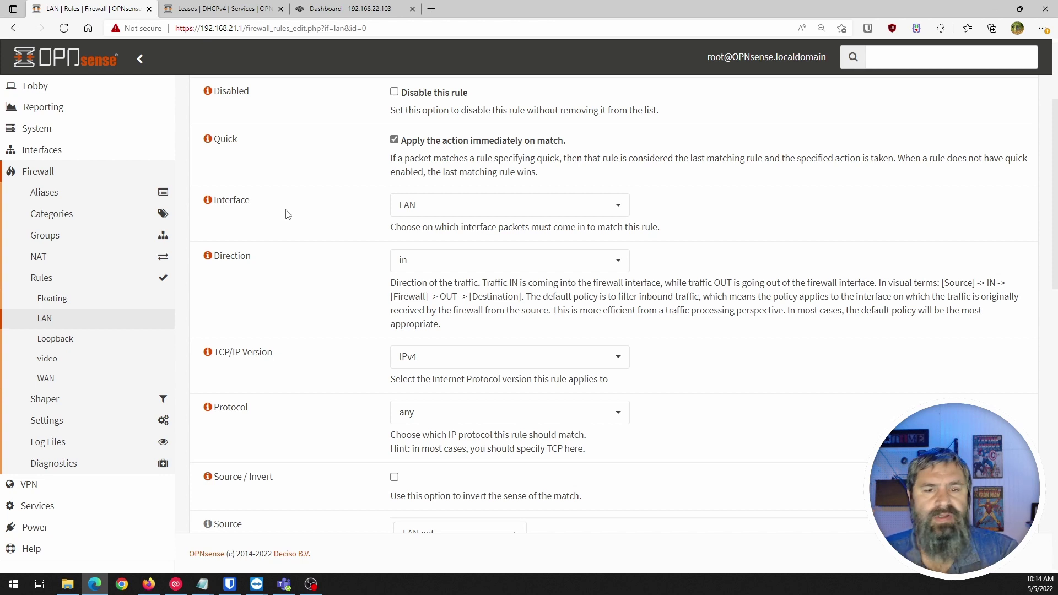
click(419, 210)
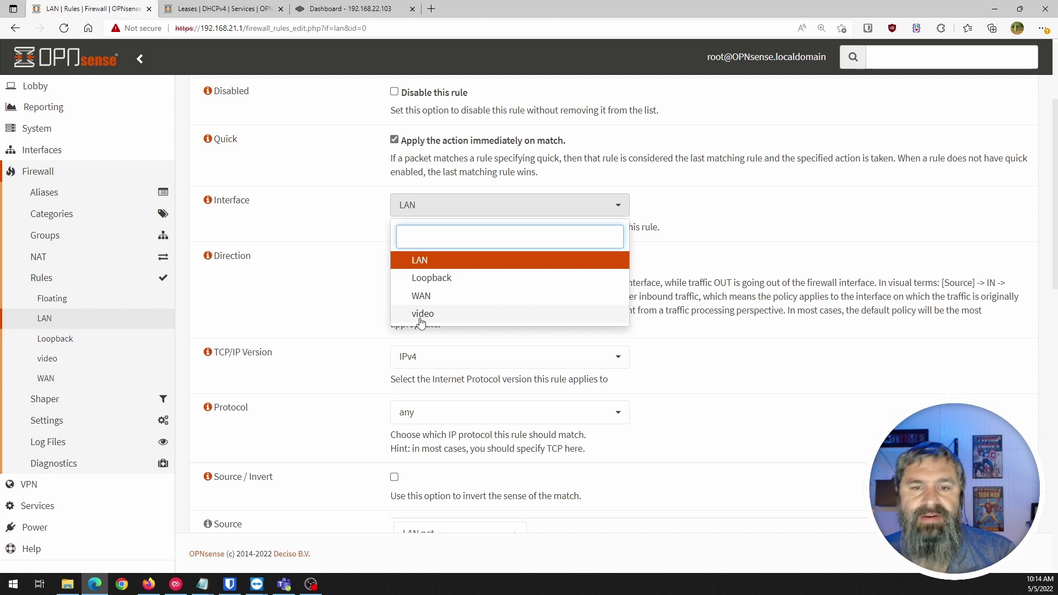
click(329, 214)
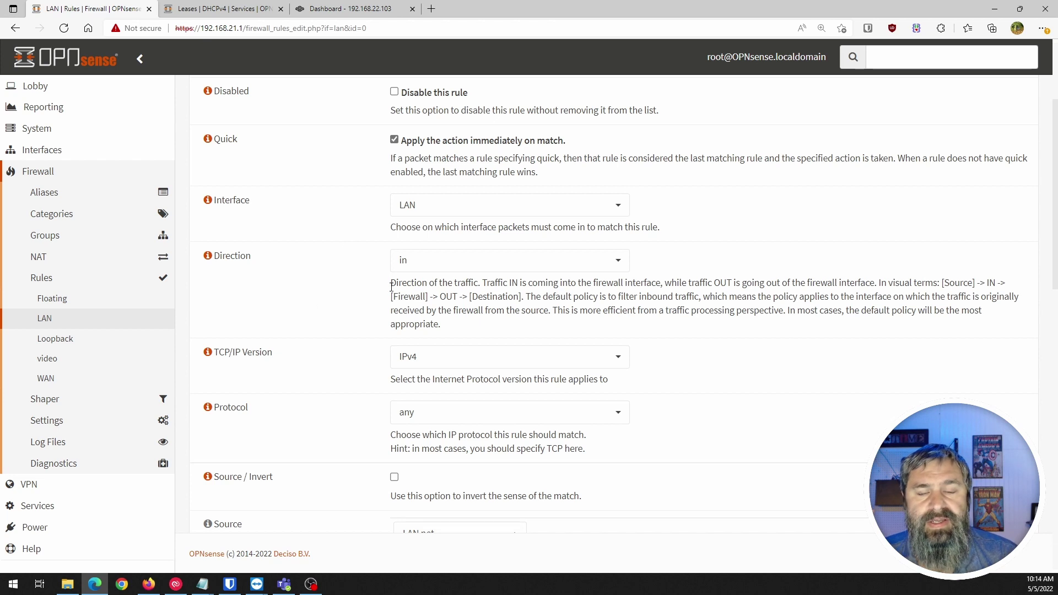
drag(392, 286, 453, 327)
click(405, 306)
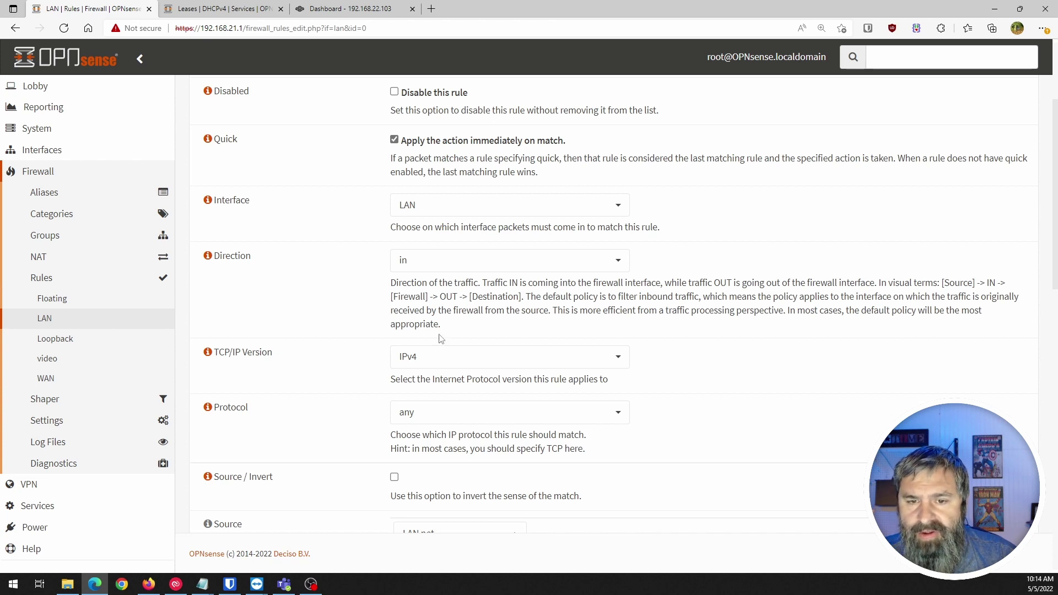
View the choices for the rule's TCP/IP Version and Protocol, leaving them at IPv4 and any
scroll(347, 239, down, 2)
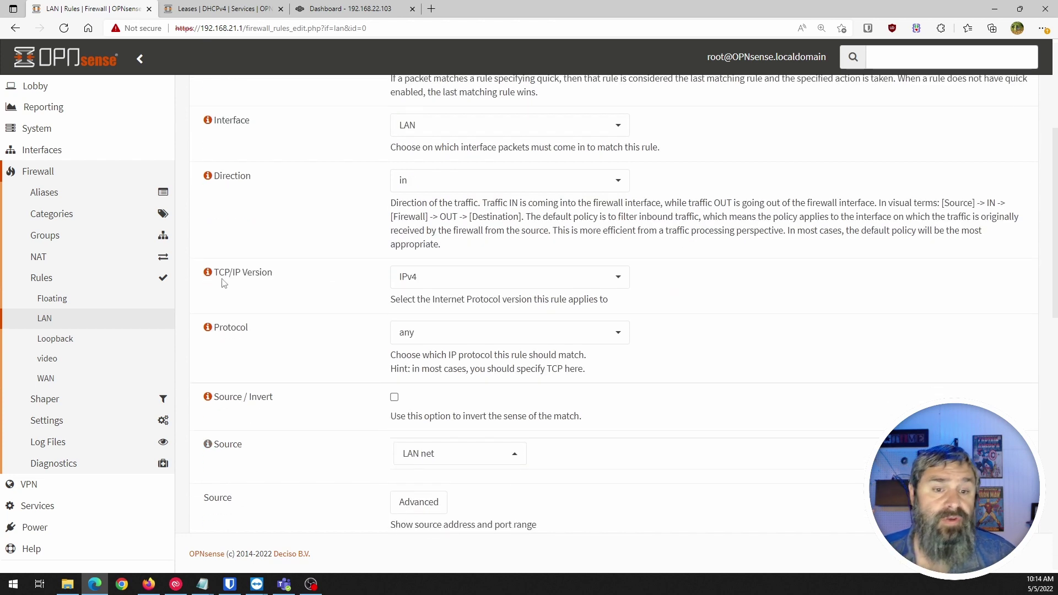
click(406, 277)
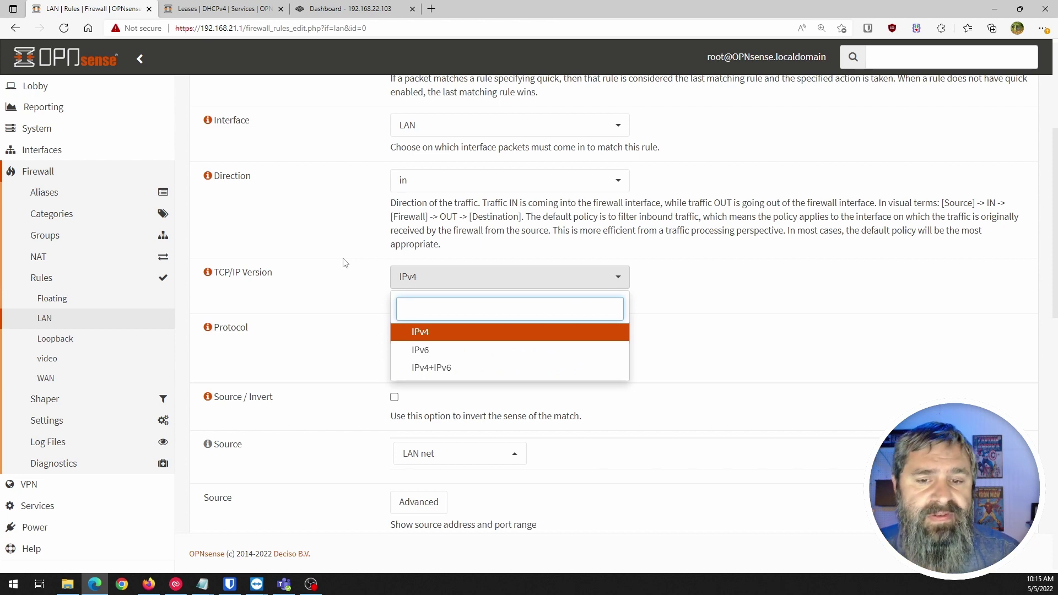
click(325, 287)
scroll(300, 323, down, 2)
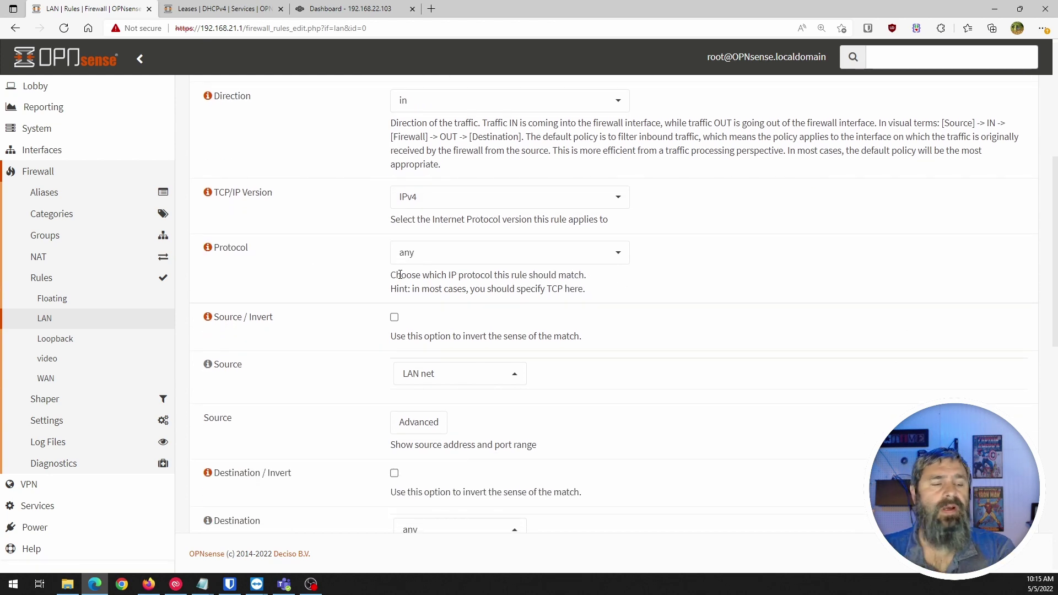
click(450, 258)
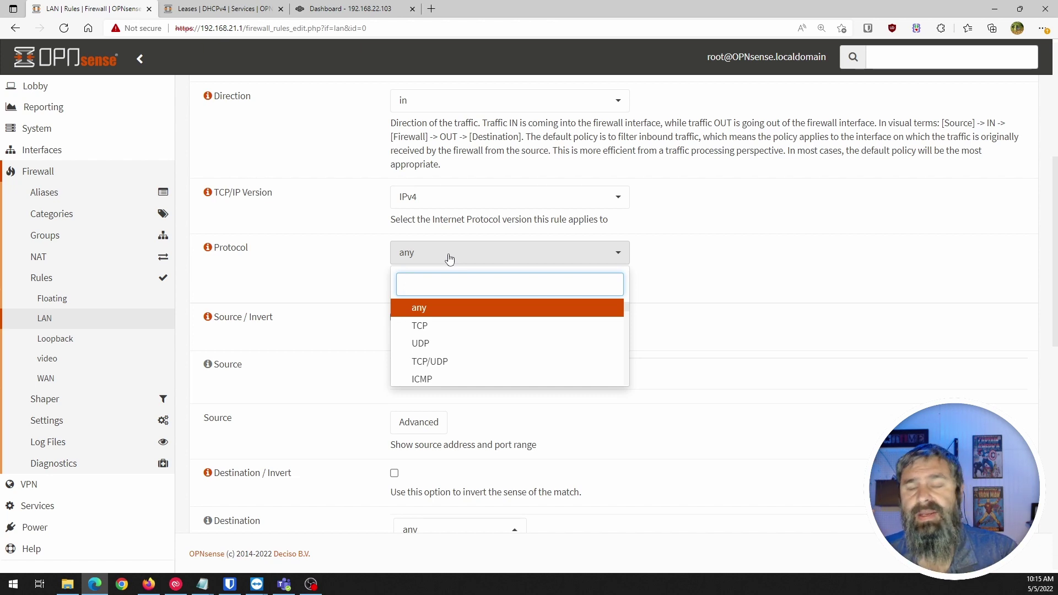
click(316, 262)
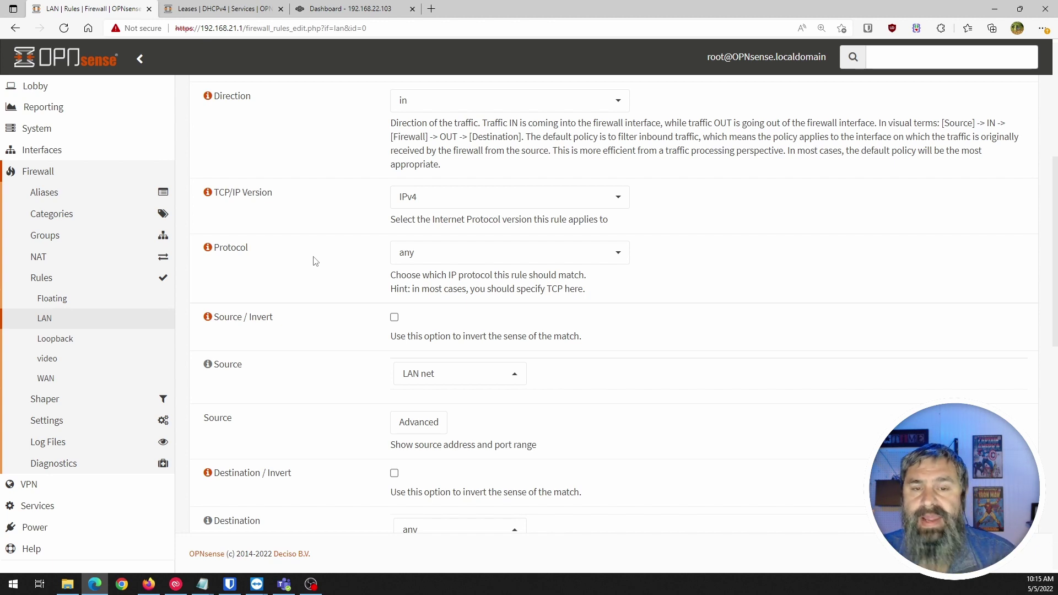
Examine the rule's source, destination, port range, logging, category and description settings along with their help texts
scroll(325, 268, down, 1)
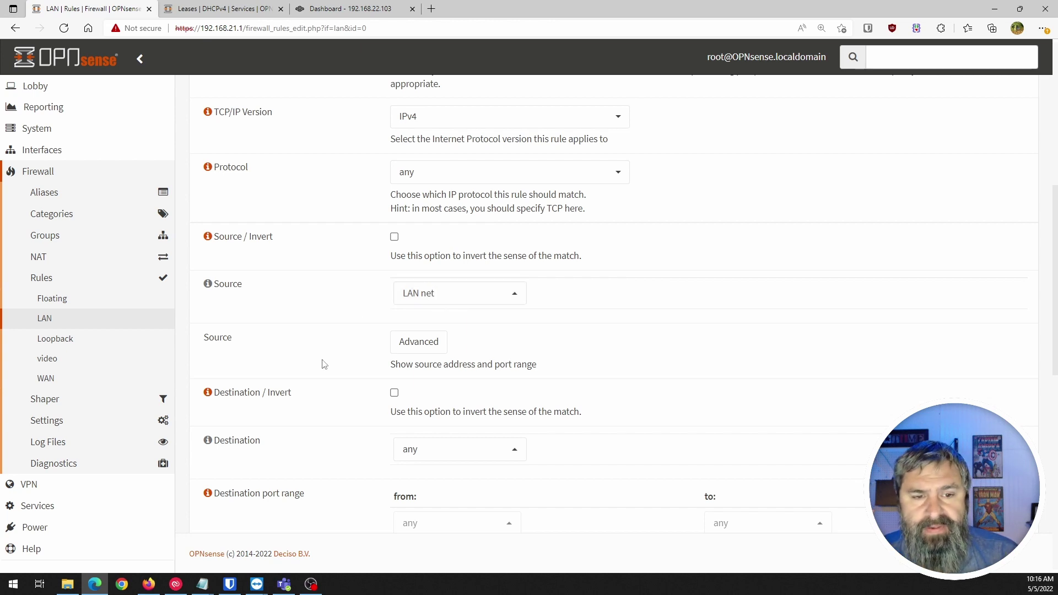
scroll(314, 276, down, 1)
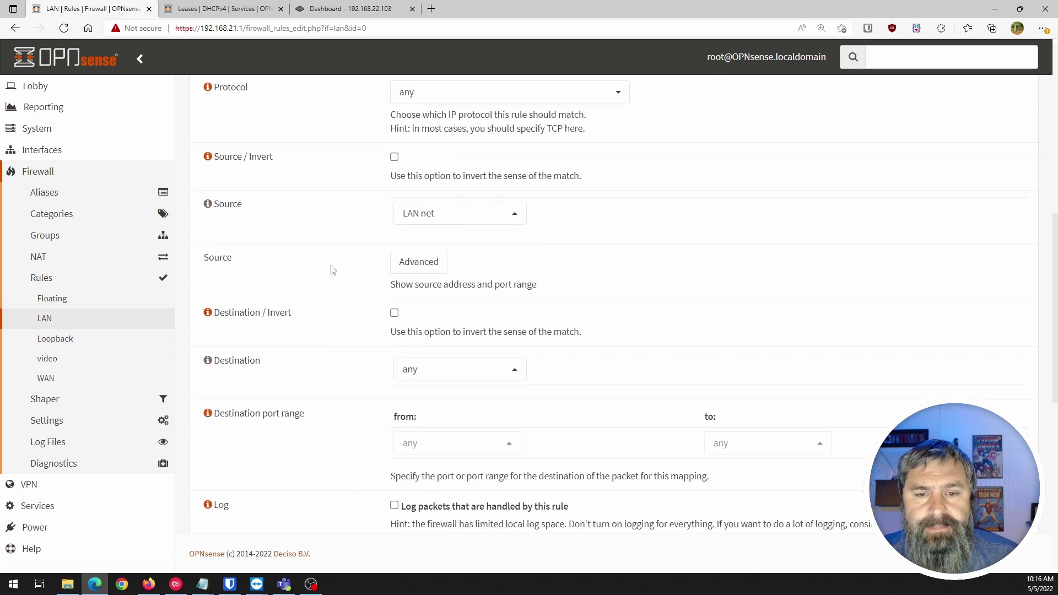
scroll(342, 264, down, 1)
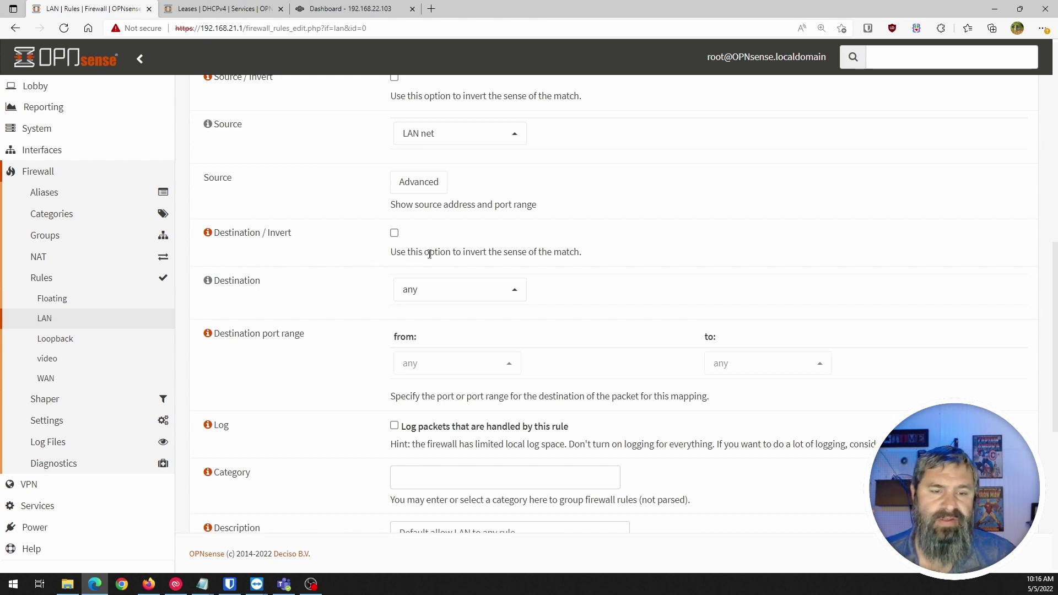
scroll(352, 312, down, 2)
scroll(331, 325, up, 3)
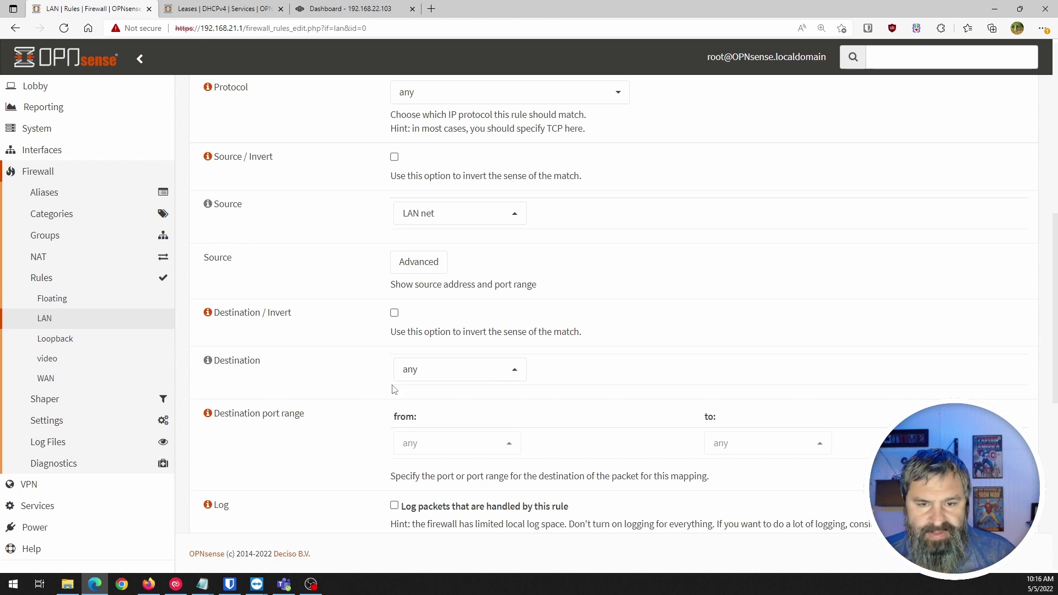
scroll(364, 370, down, 1)
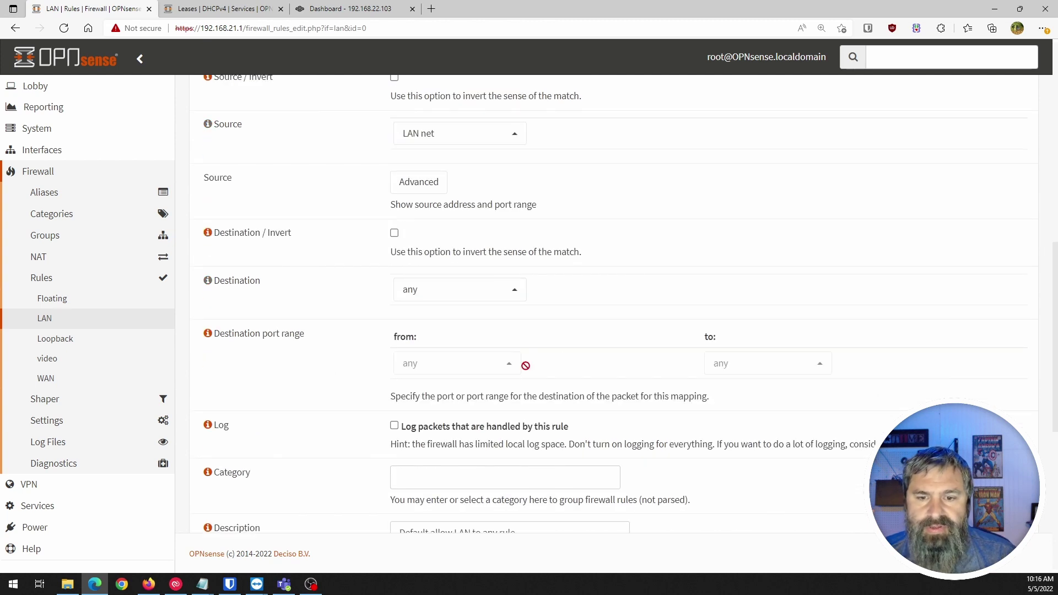
scroll(321, 359, down, 2)
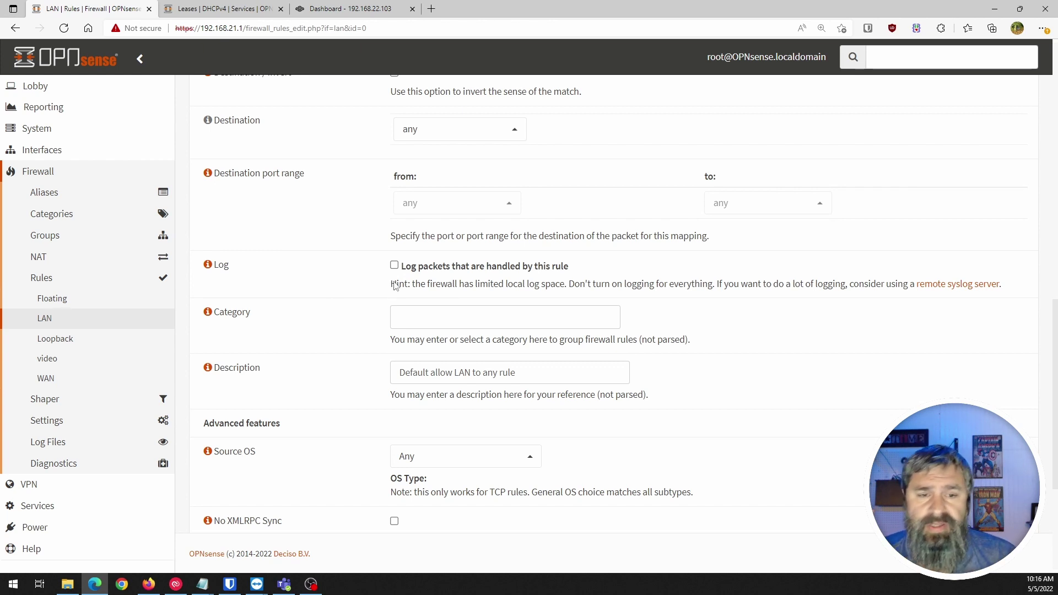
scroll(366, 296, down, 3)
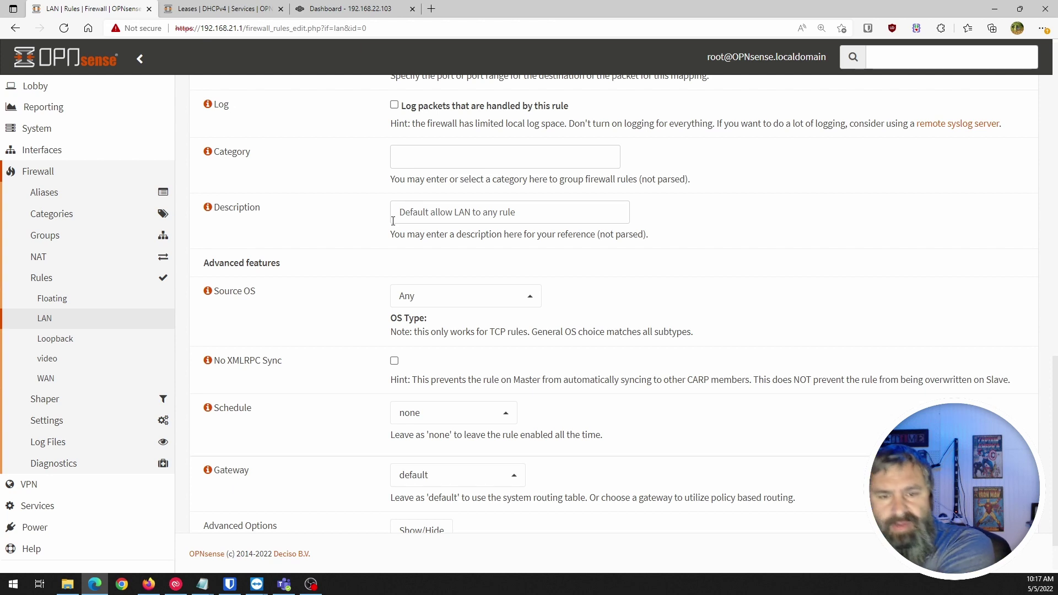
Browse the Source OS choices and search them for "win", leaving the setting at Any
scroll(353, 231, down, 1)
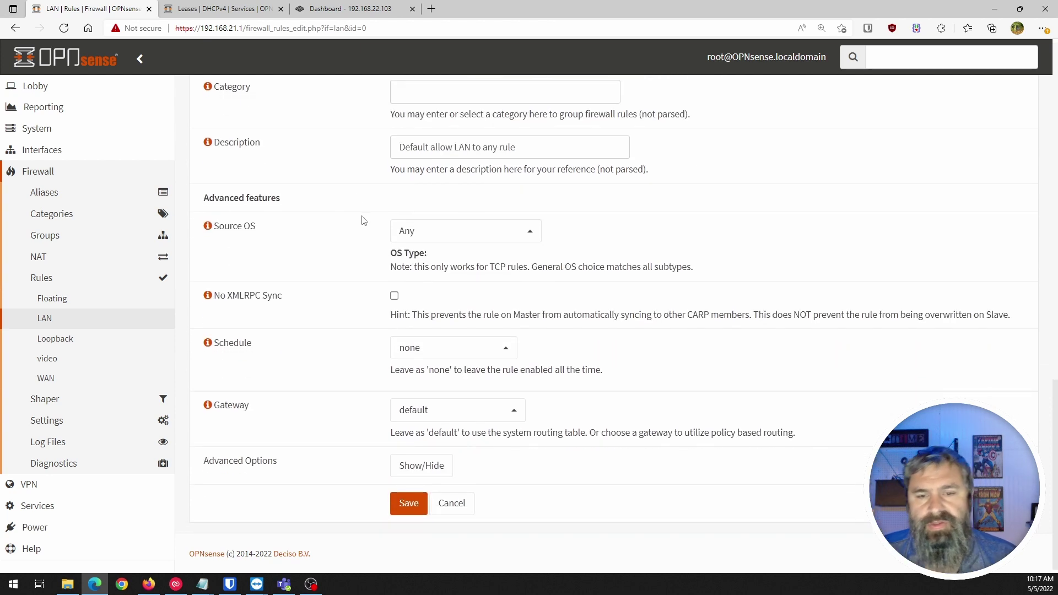
click(488, 237)
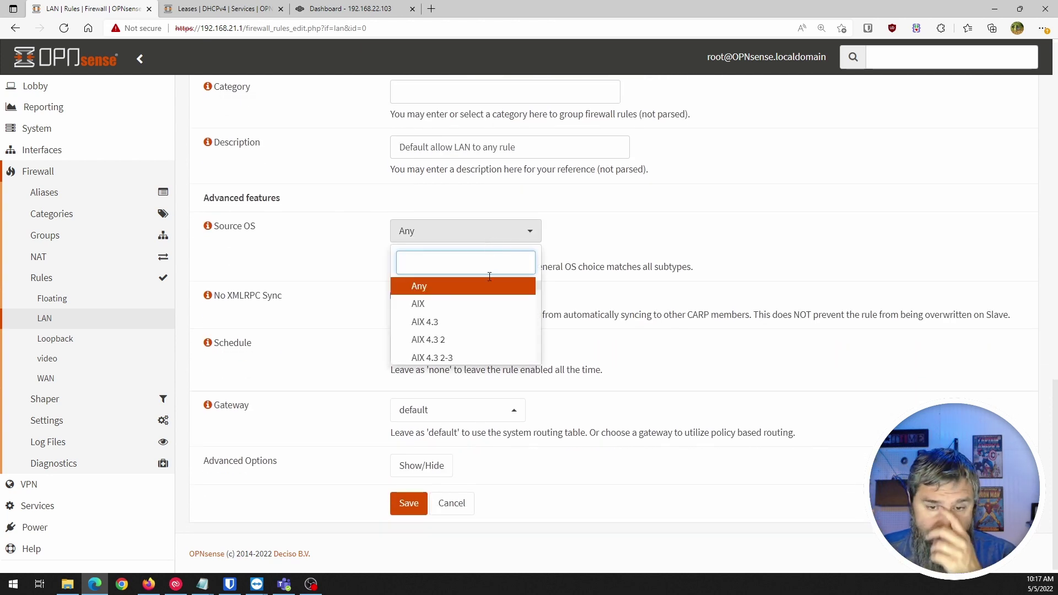
scroll(487, 296, down, 5)
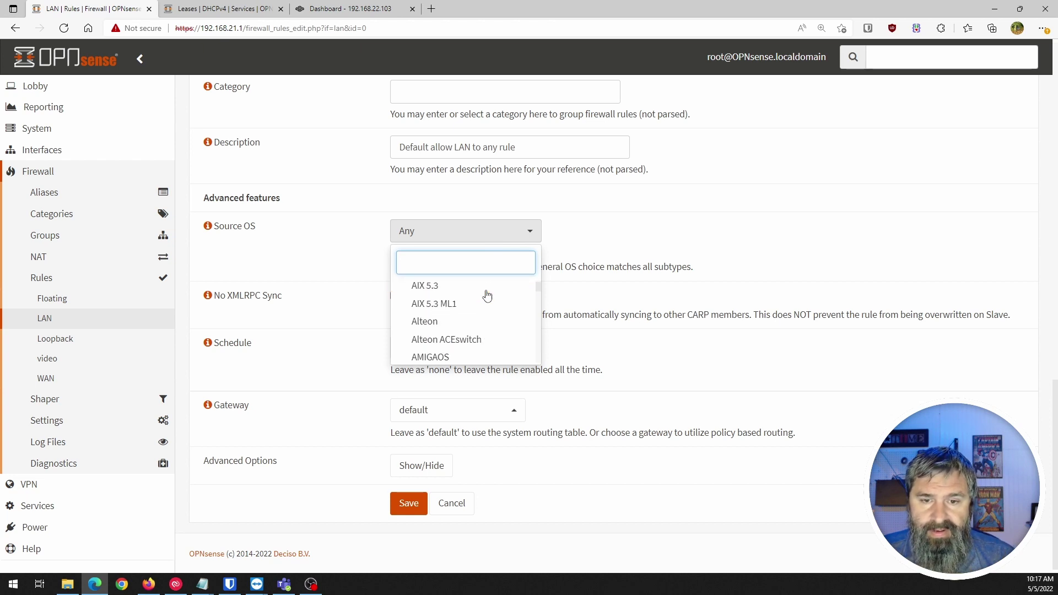
scroll(487, 295, down, 6)
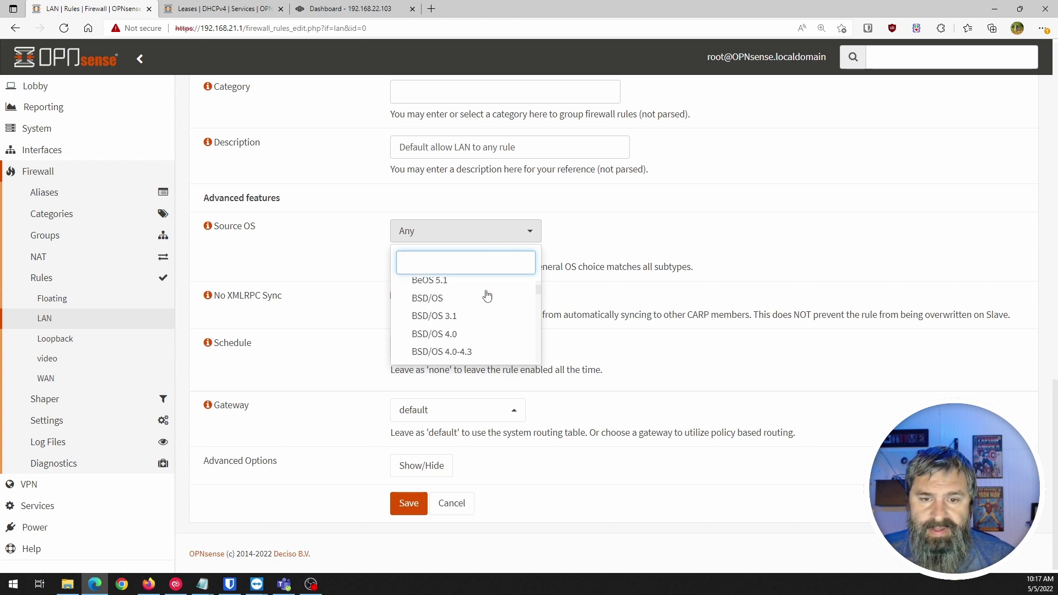
text(win)
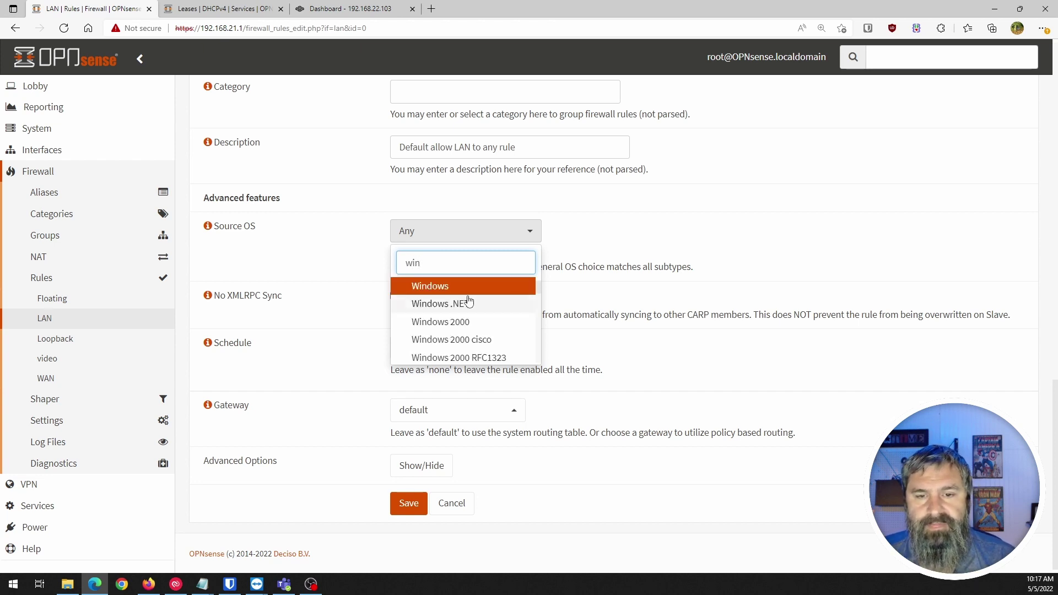
scroll(469, 309, down, 3)
scroll(471, 315, down, 4)
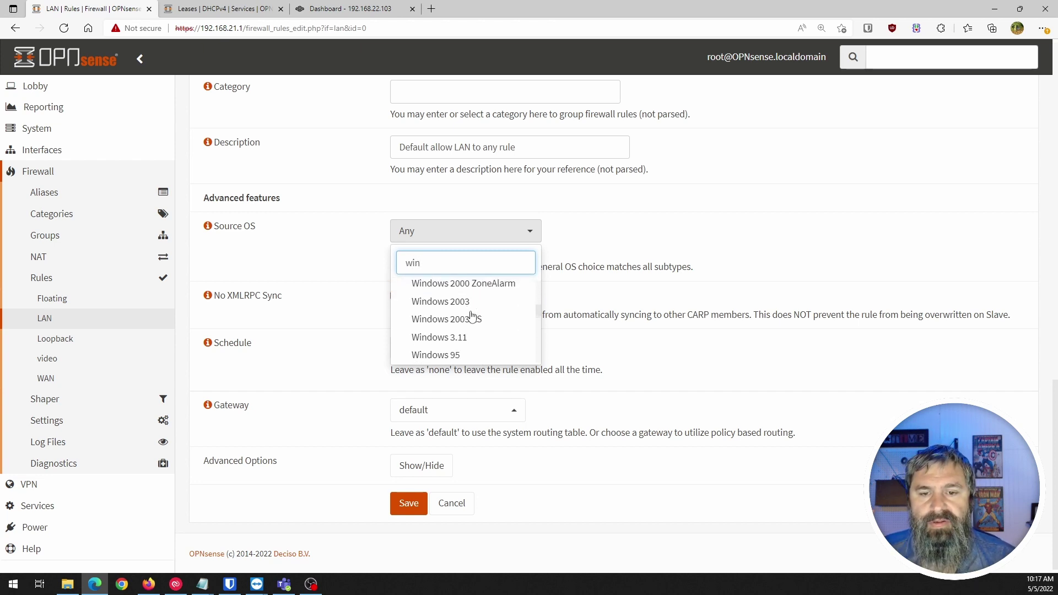
click(371, 268)
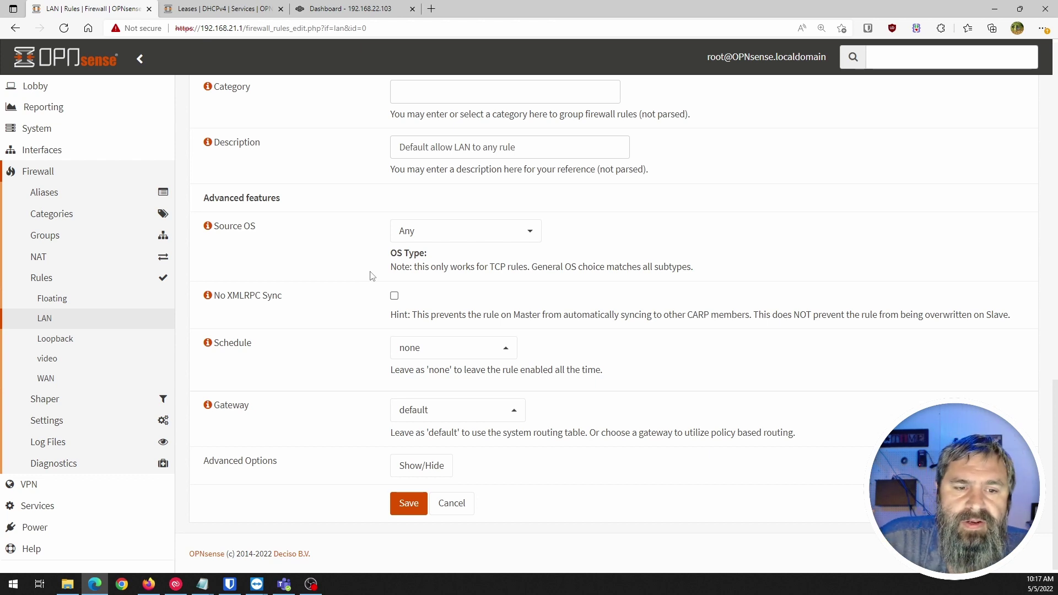
Read the Schedule setting's hint about keeping the rule enabled all the time, and close the rule without saving
click(433, 349)
click(366, 342)
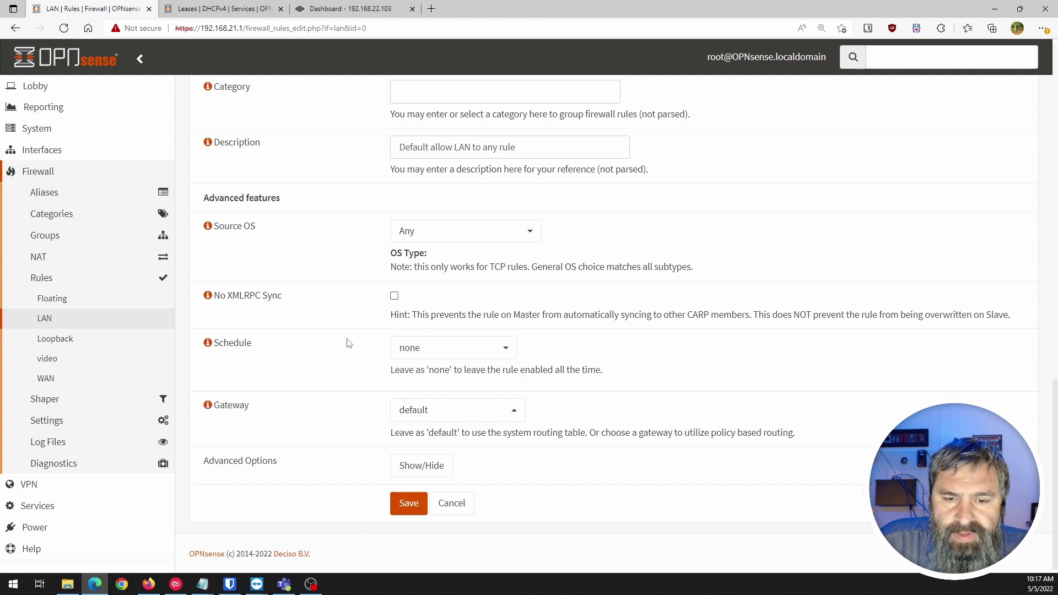
drag(425, 370, 507, 371)
click(569, 372)
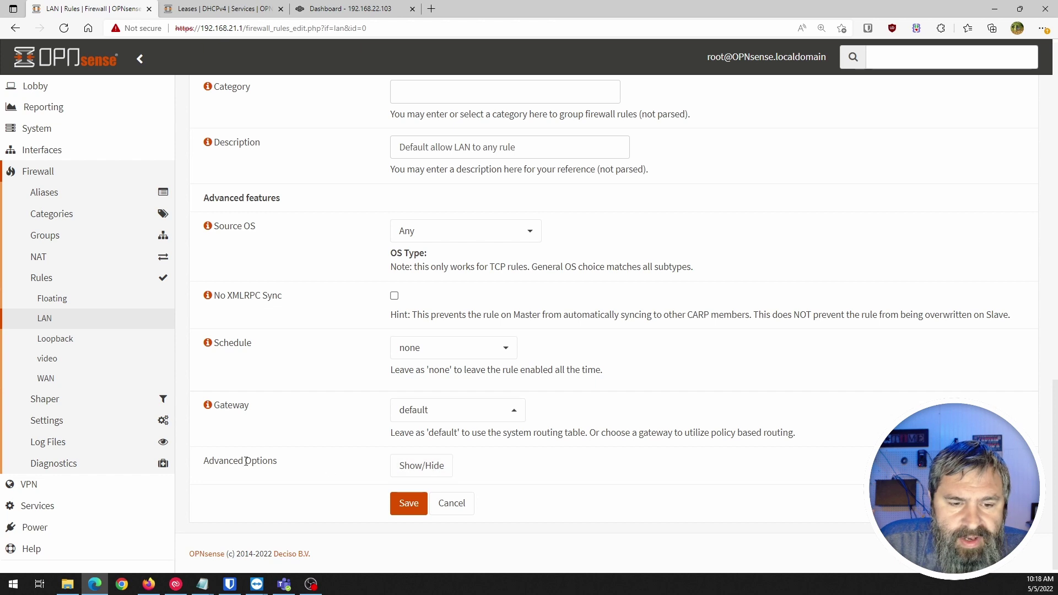
click(452, 503)
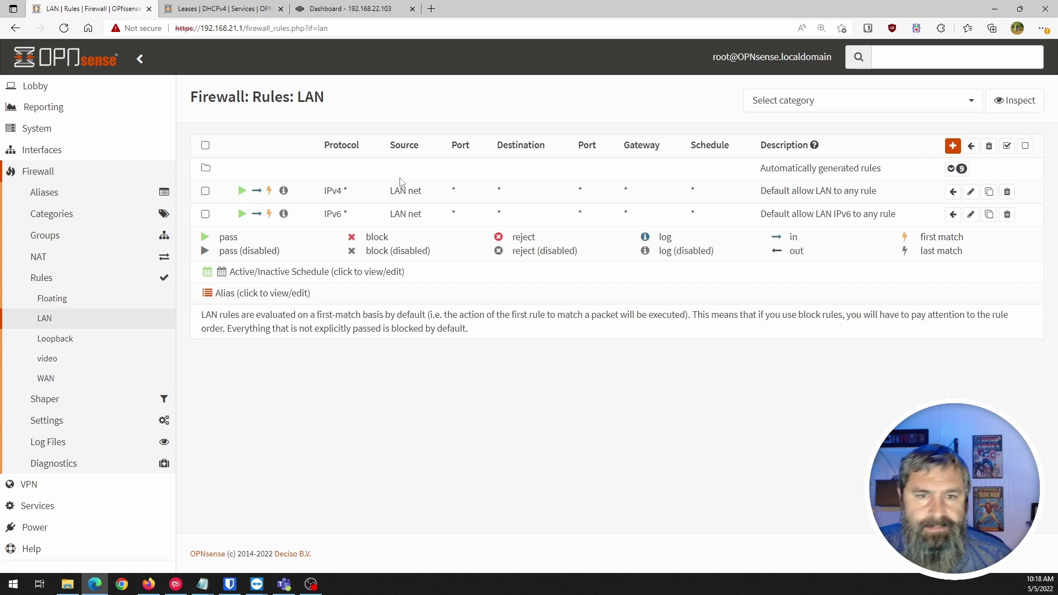
Toggle logging on the IPv4 default allow LAN rule from the rule list and apply the changes
click(283, 190)
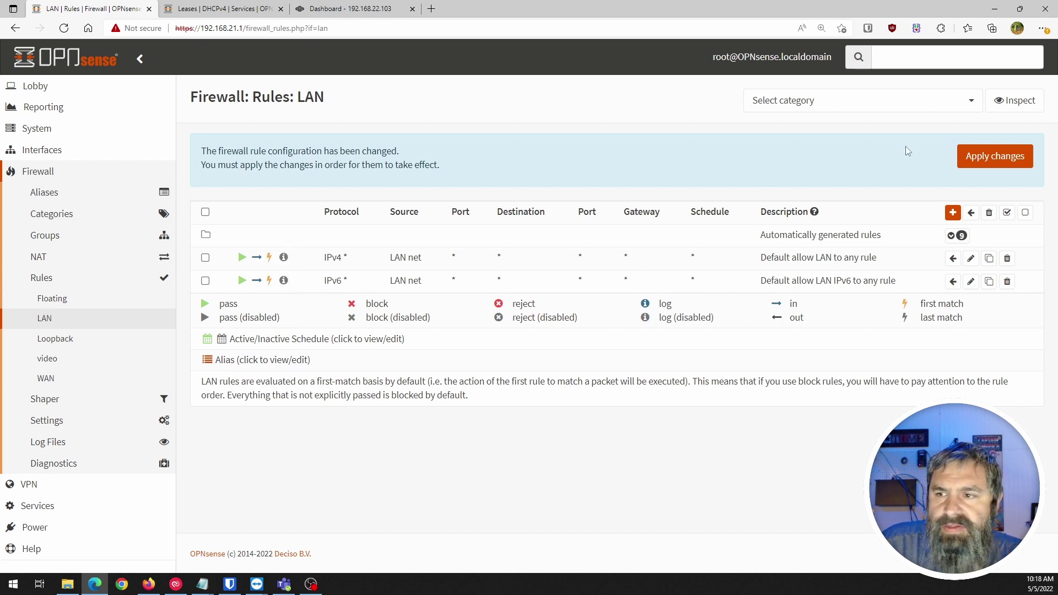
click(977, 165)
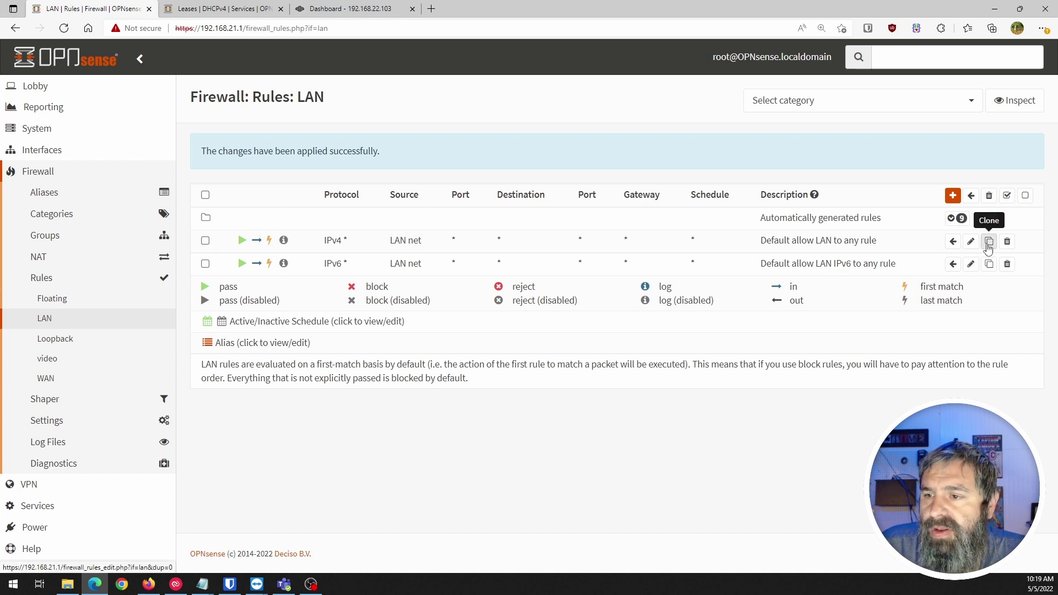
Clone the IPv4 "Default allow LAN to any rule" and set the copy's Interface to video
click(988, 243)
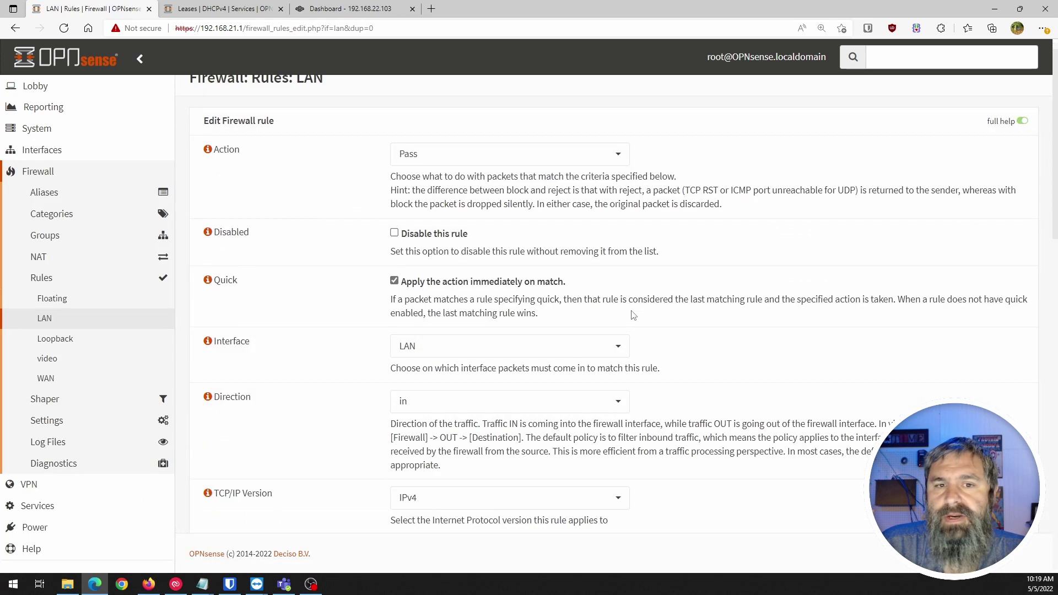
scroll(380, 166, up, 1)
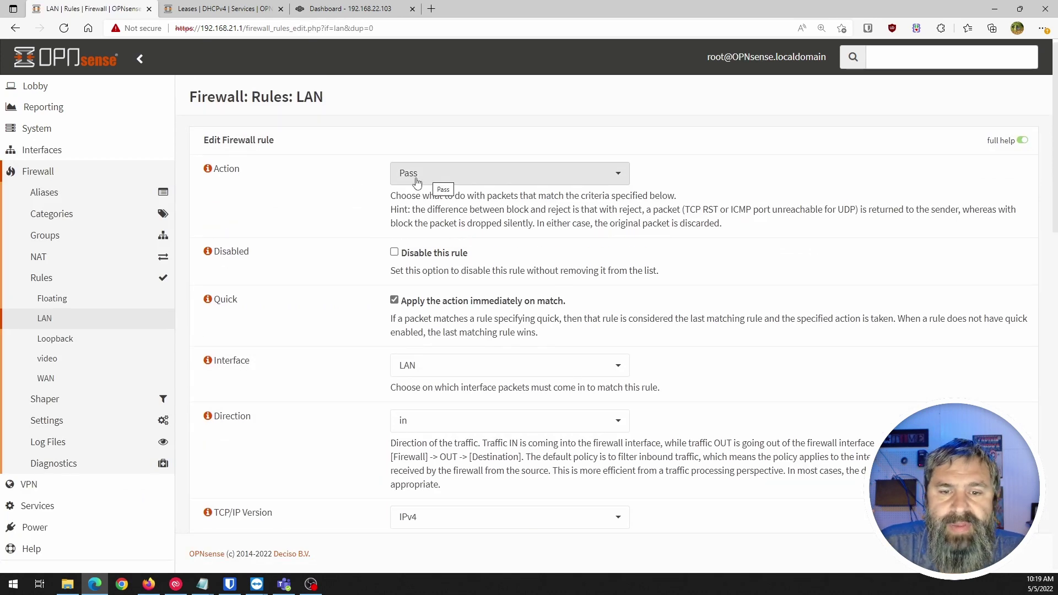
scroll(307, 290, down, 3)
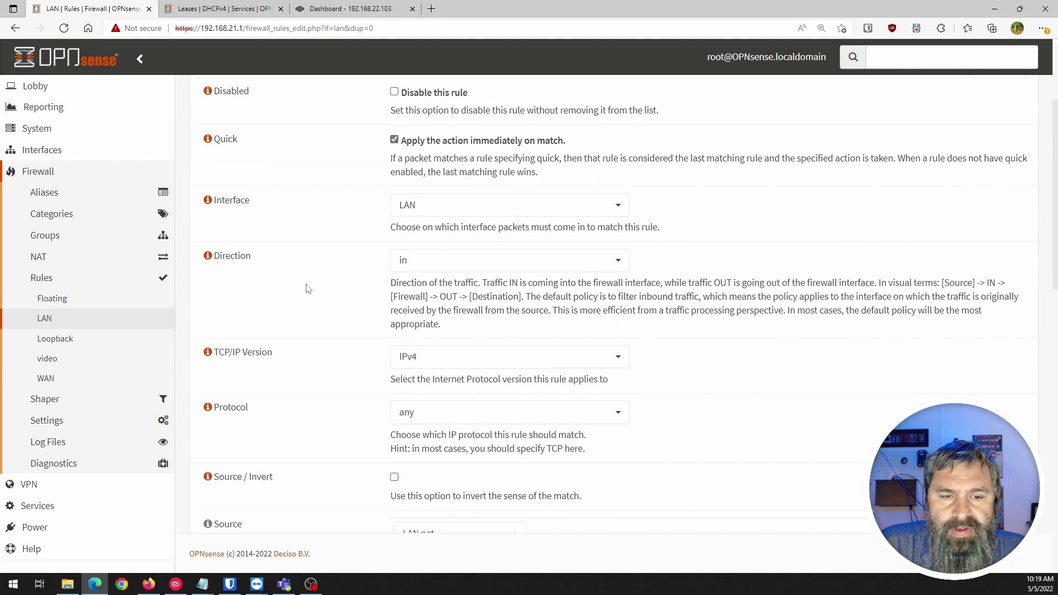
scroll(308, 291, up, 1)
scroll(307, 289, down, 1)
click(433, 206)
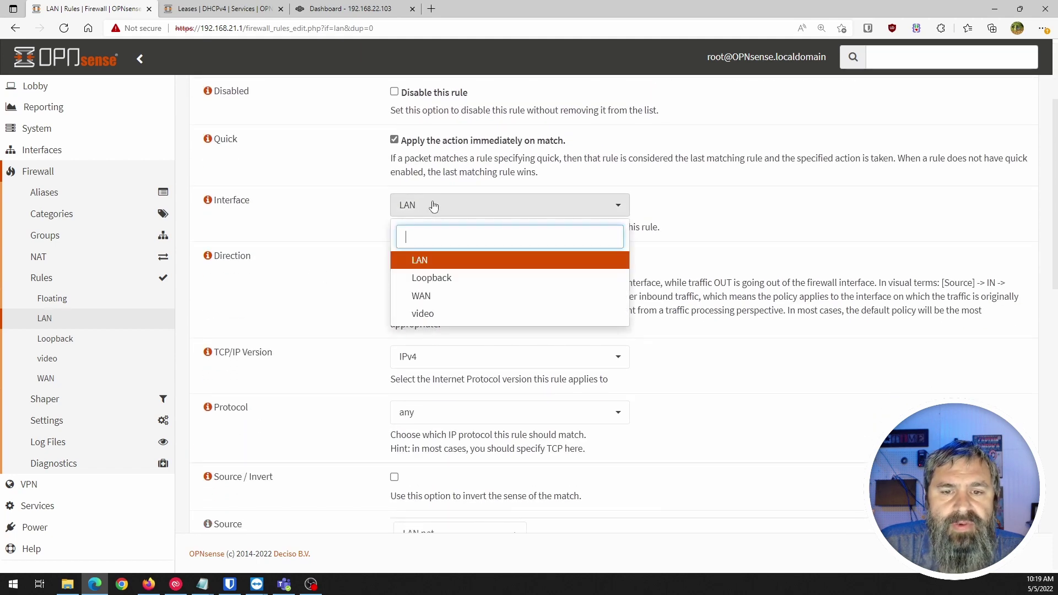
click(428, 321)
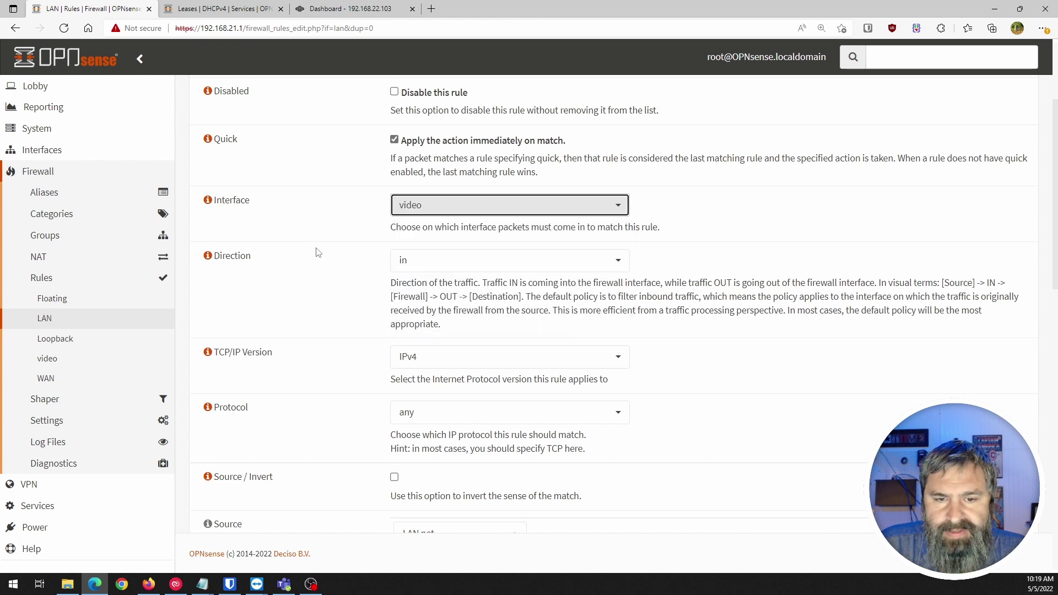
Set the cloned rule's Source to video net
scroll(318, 252, down, 1)
scroll(337, 298, down, 1)
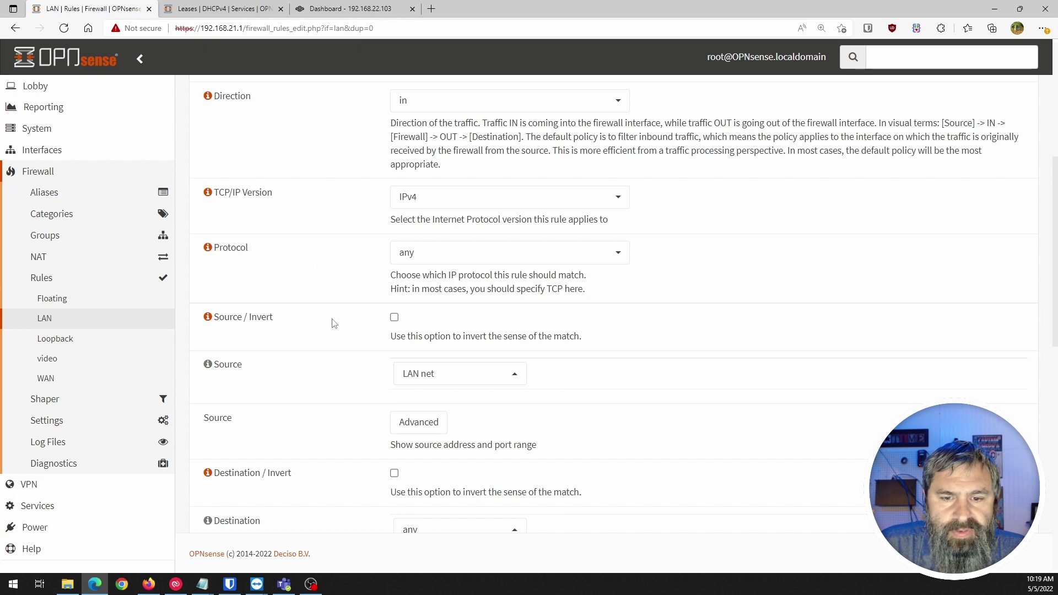
scroll(333, 324, down, 1)
click(429, 295)
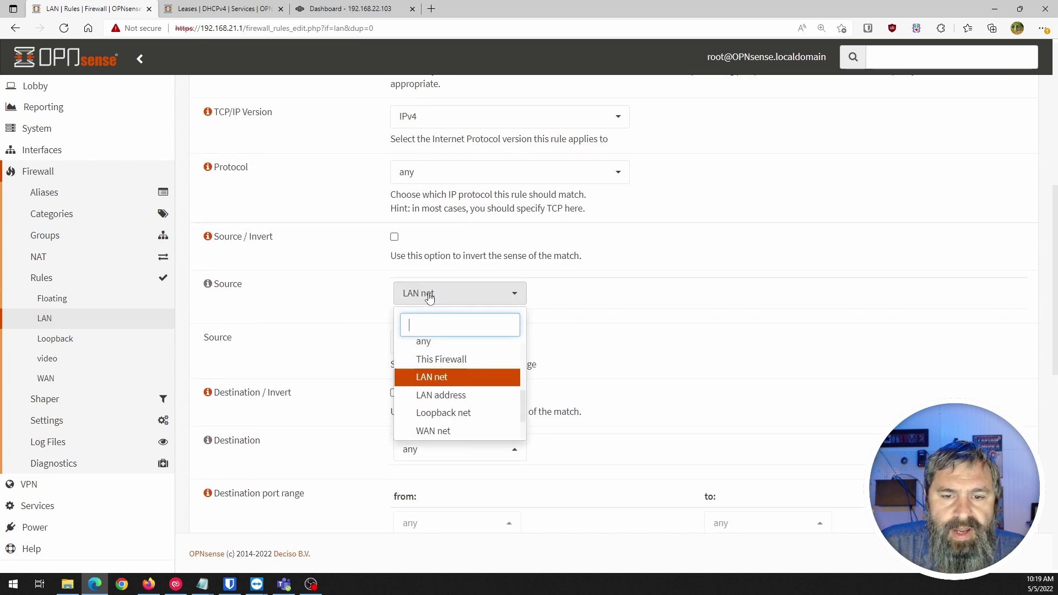
scroll(434, 400, down, 2)
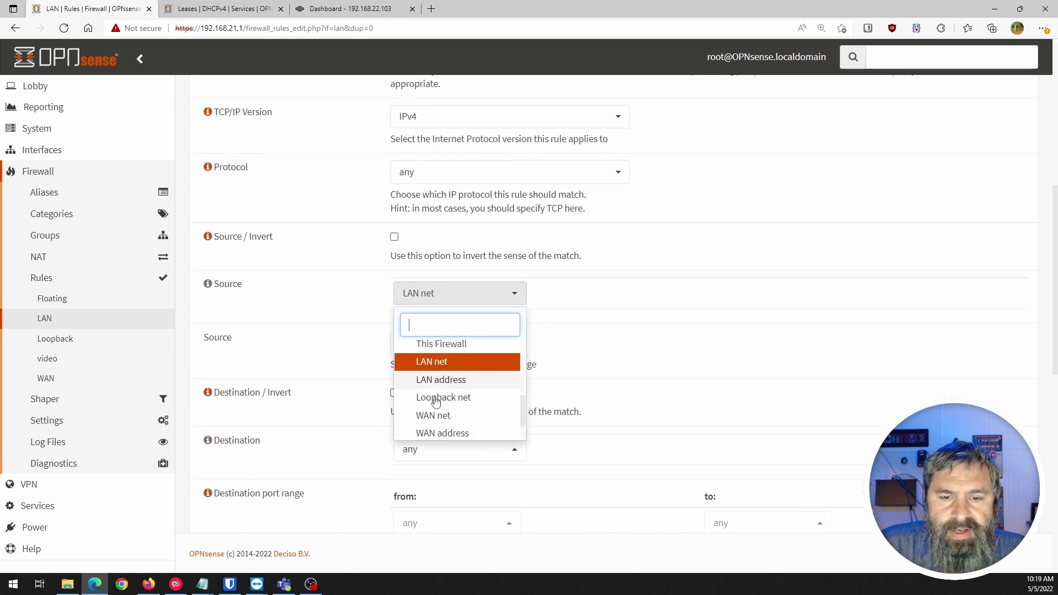
scroll(435, 400, down, 1)
click(433, 416)
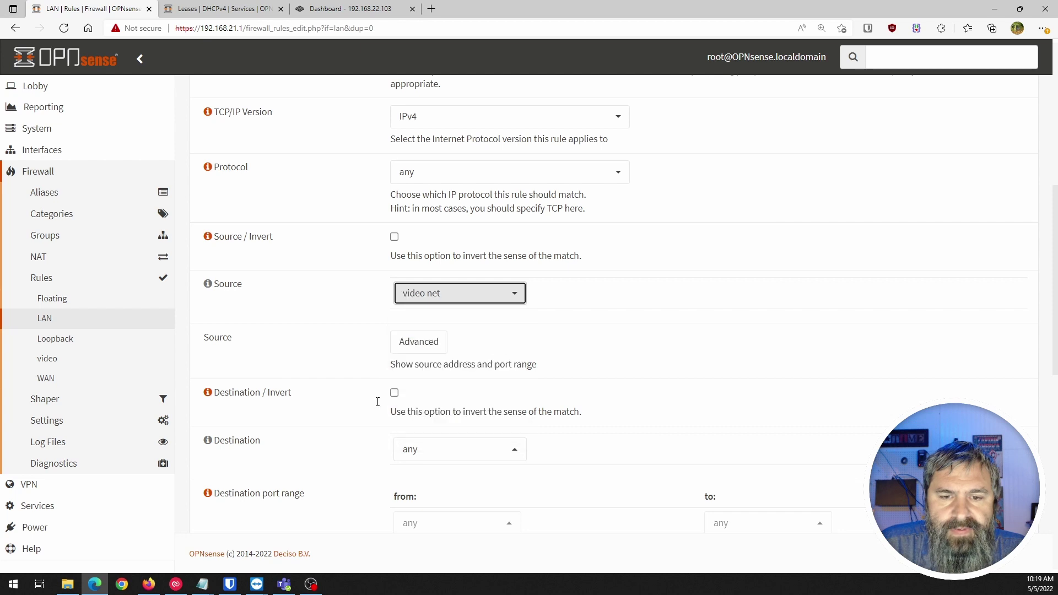
click(352, 320)
Change the cloned rule's Description to "Default allow VidoeLan to any rule"
scroll(352, 320, down, 3)
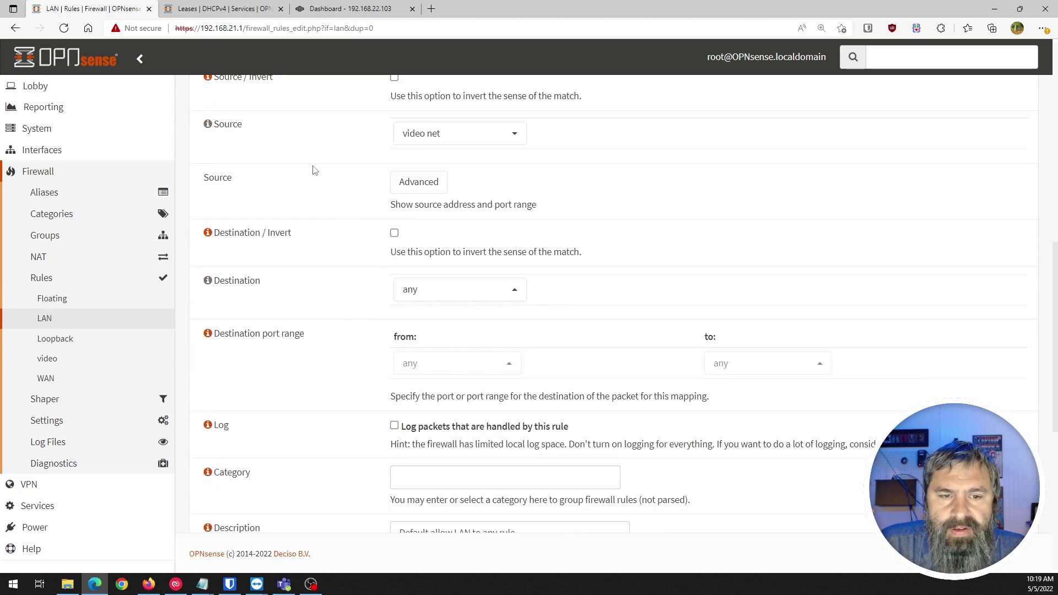
scroll(364, 364, down, 7)
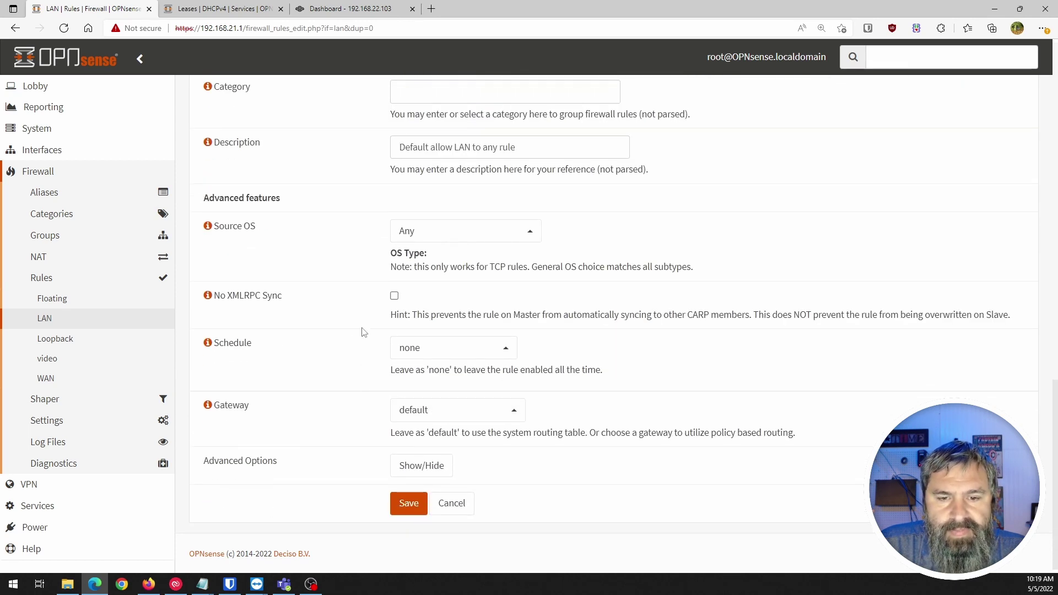
scroll(332, 429, up, 3)
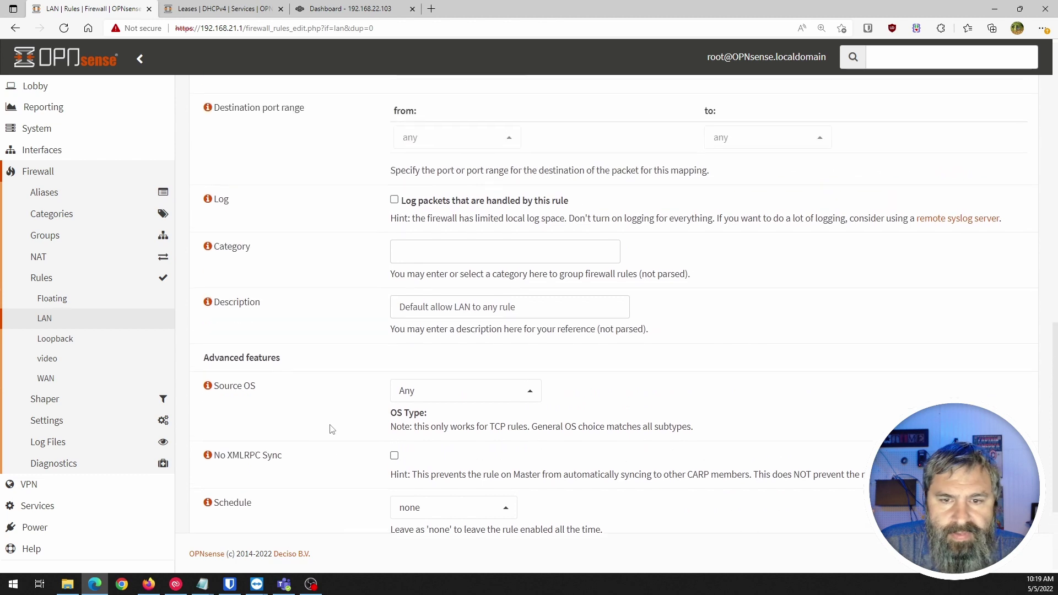
click(472, 308)
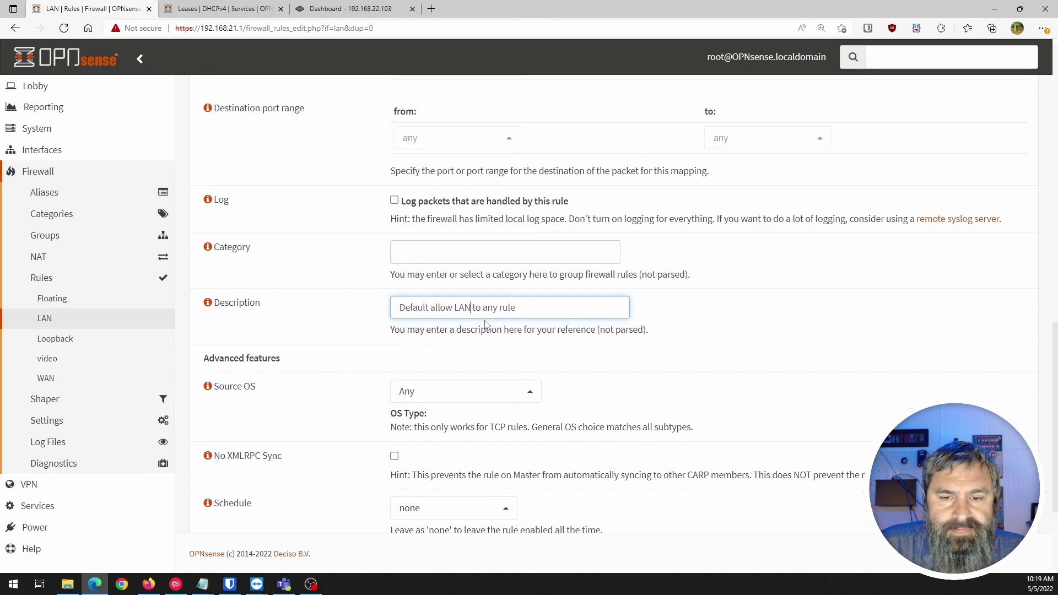
key(BackSpace)
key(BackSpace)
key(BackSpace)
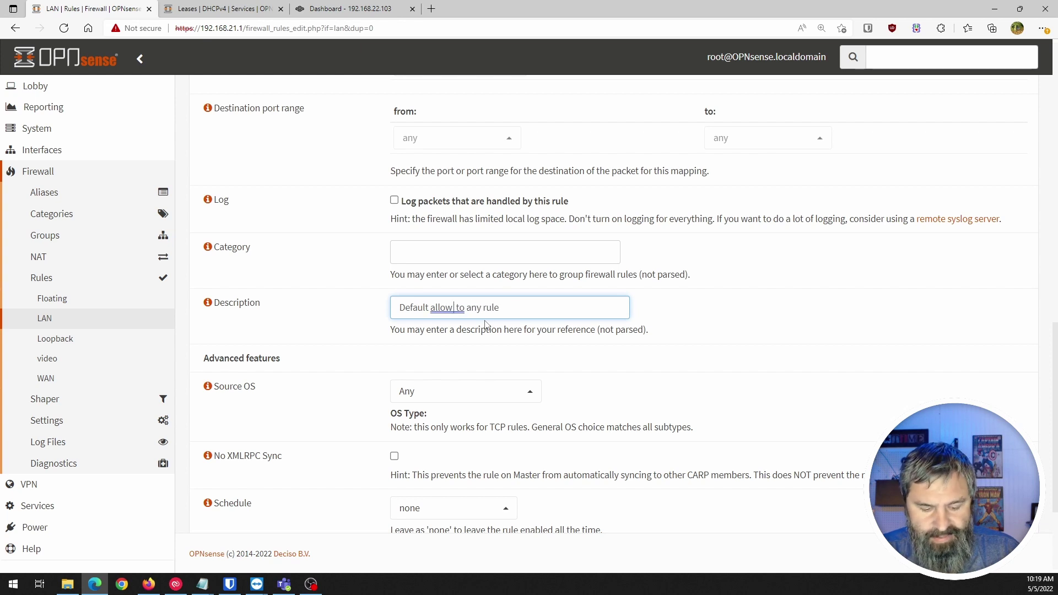
text(Vidoe )
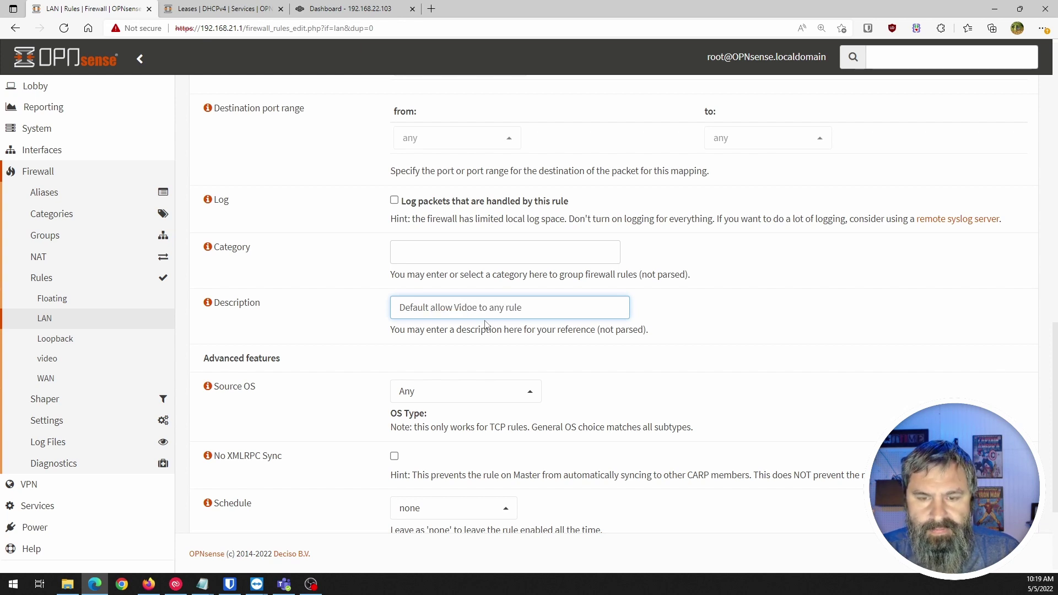
text(Lan)
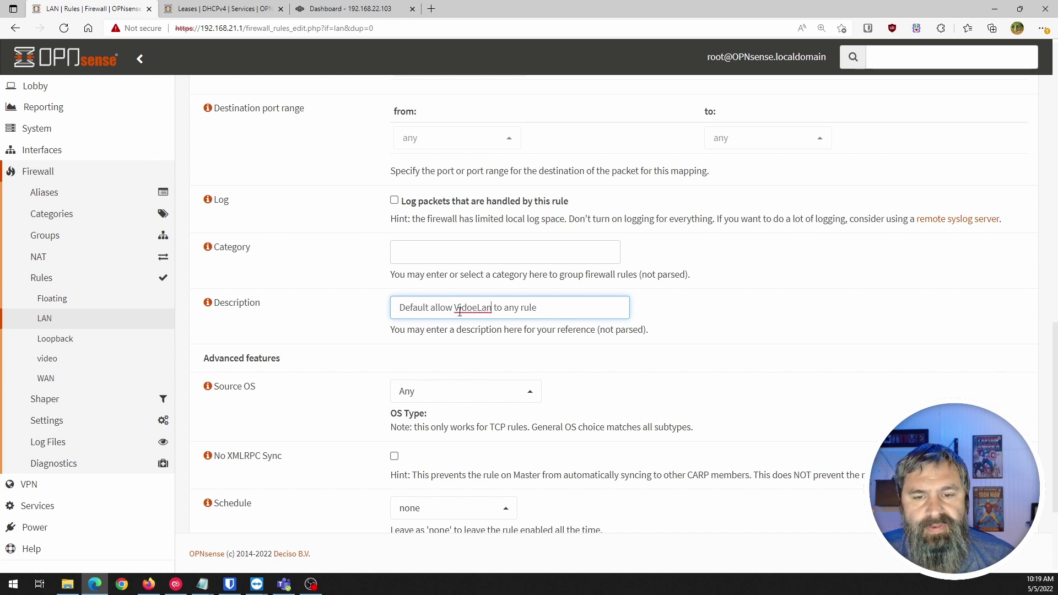
Save the cloned rule and apply the firewall changes on the video interface
scroll(460, 313, down, 3)
click(408, 504)
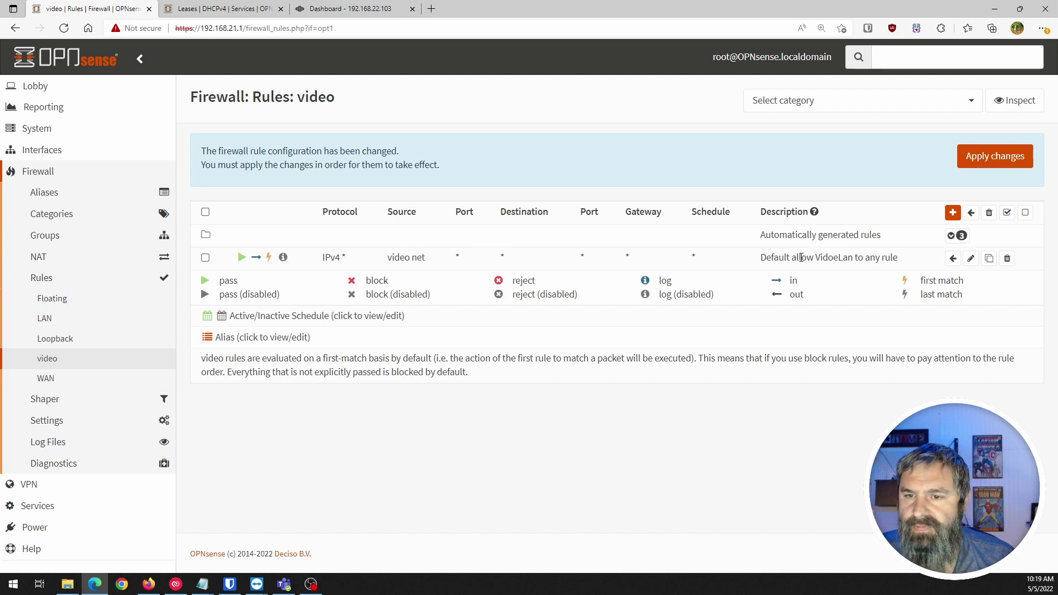
click(997, 157)
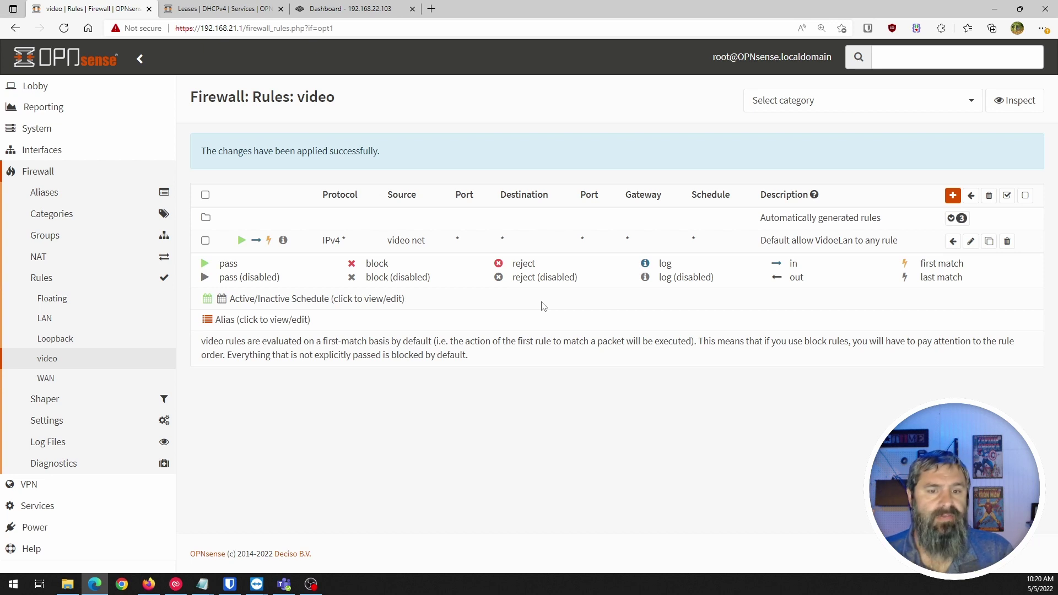
Copy the truenas.local host's IP address 192.168.22.103 from the DHCPv4 leases list
click(226, 12)
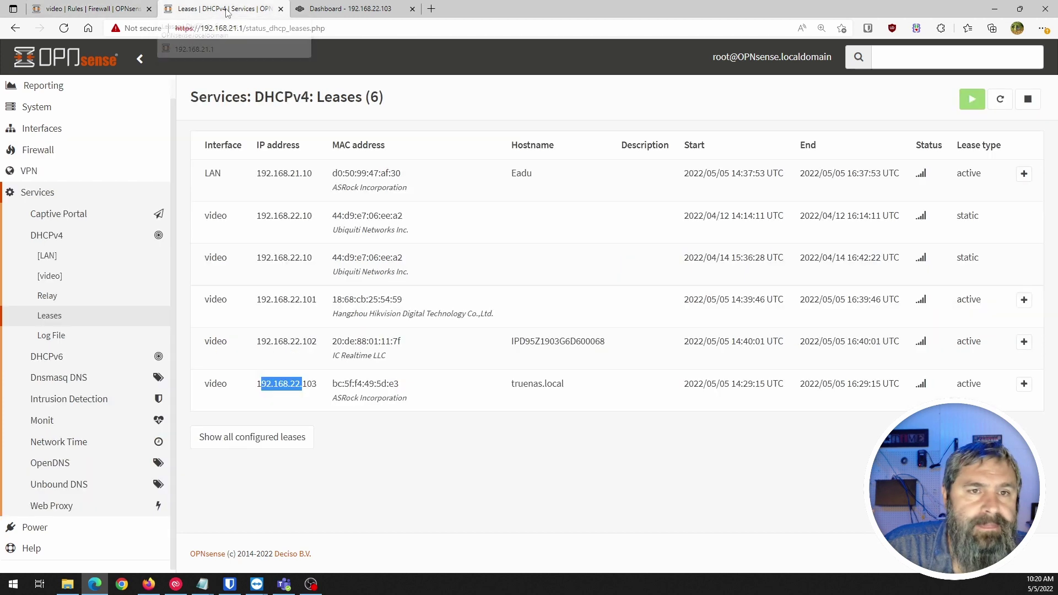
click(408, 411)
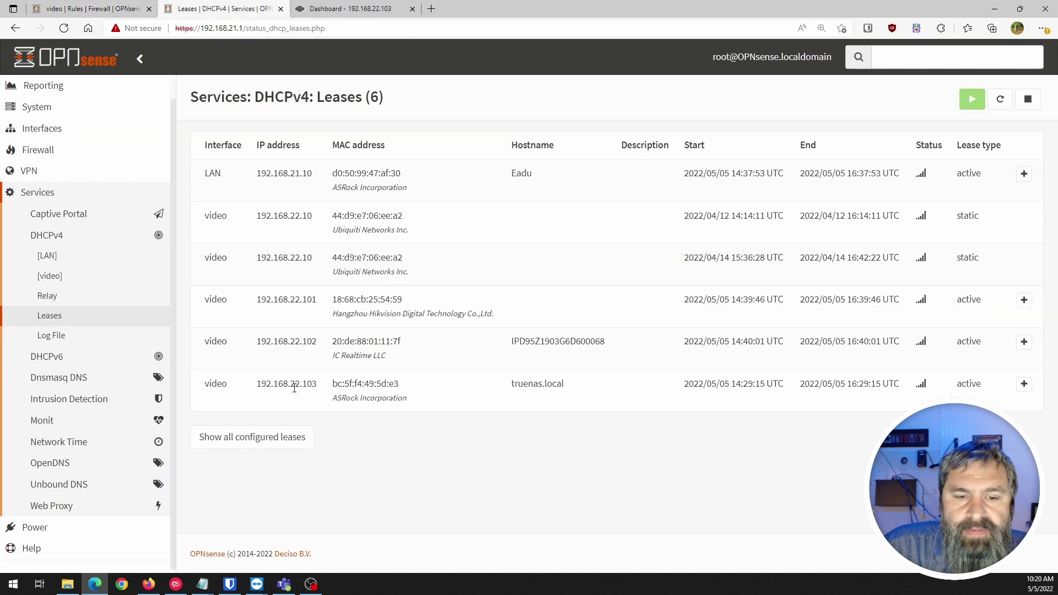
drag(261, 384, 320, 384)
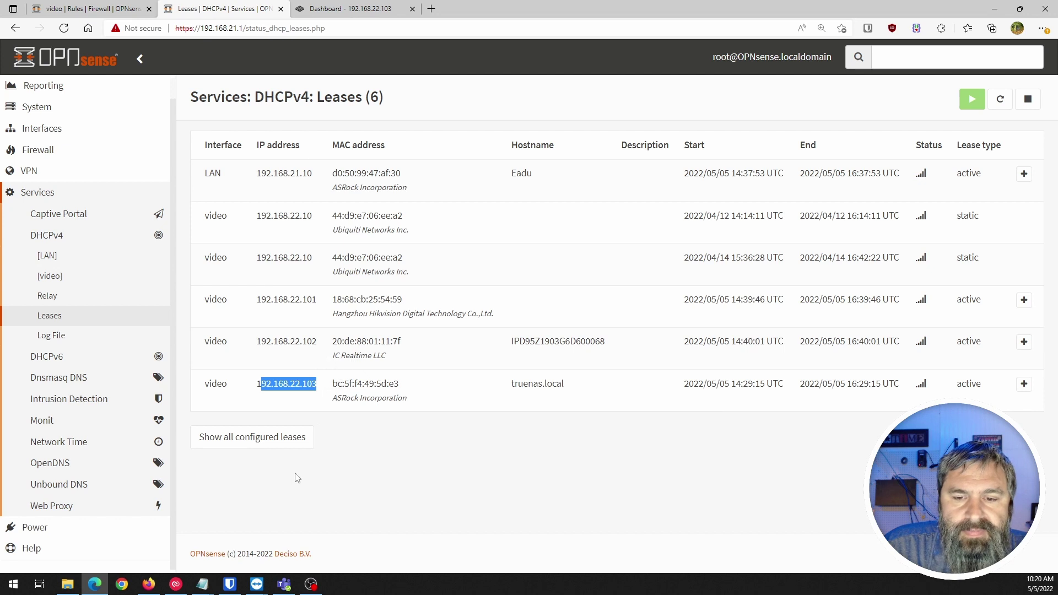
click(270, 386)
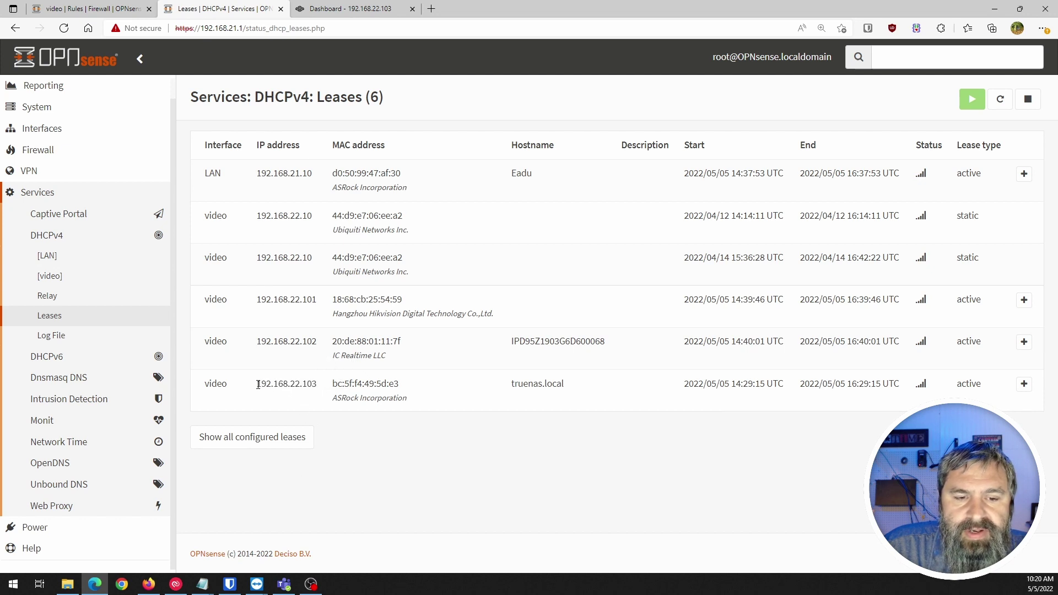
drag(257, 385, 318, 386)
right_click(301, 385)
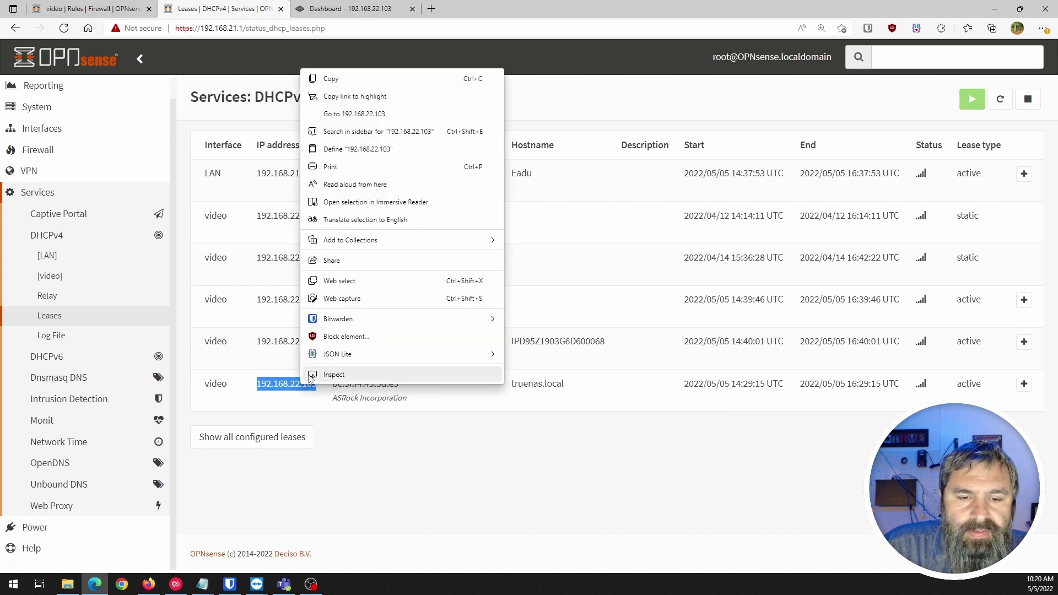
click(322, 81)
Start a new NAT port forward rule in the OPNsense firewall
click(127, 6)
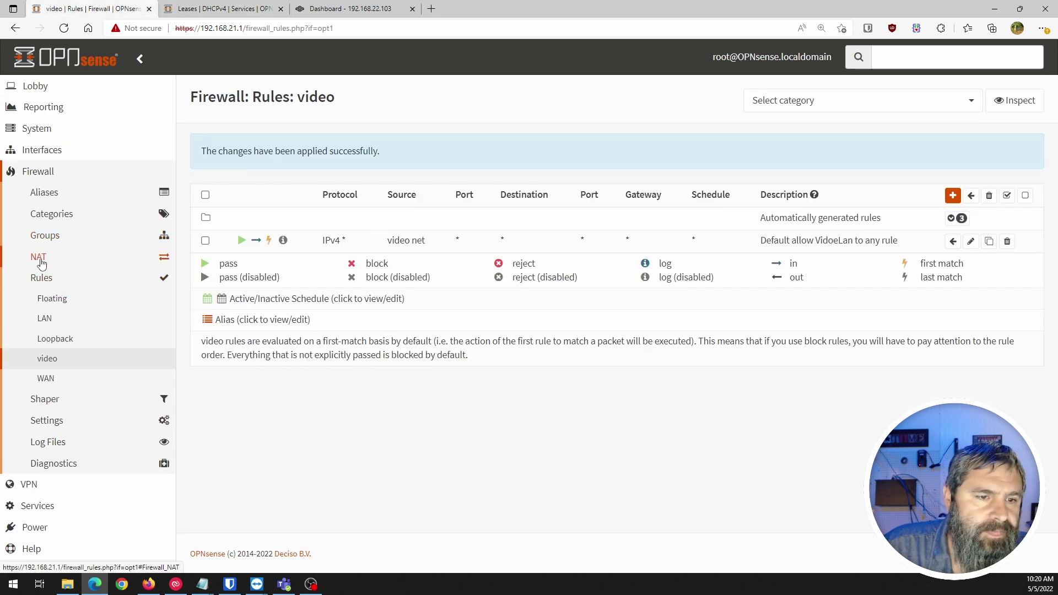
click(38, 258)
click(61, 277)
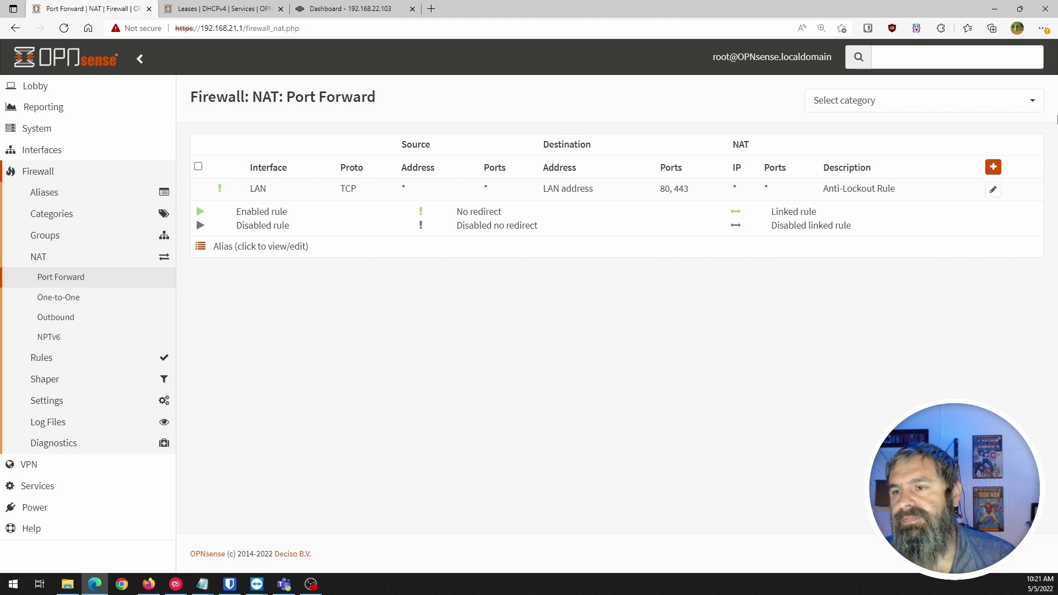
click(993, 167)
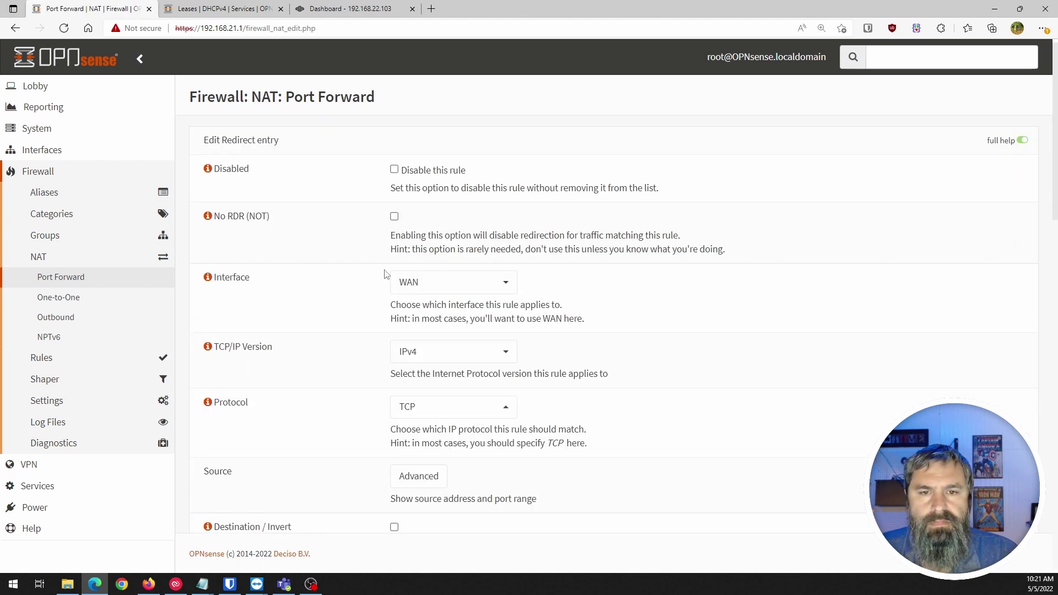
scroll(309, 226, down, 1)
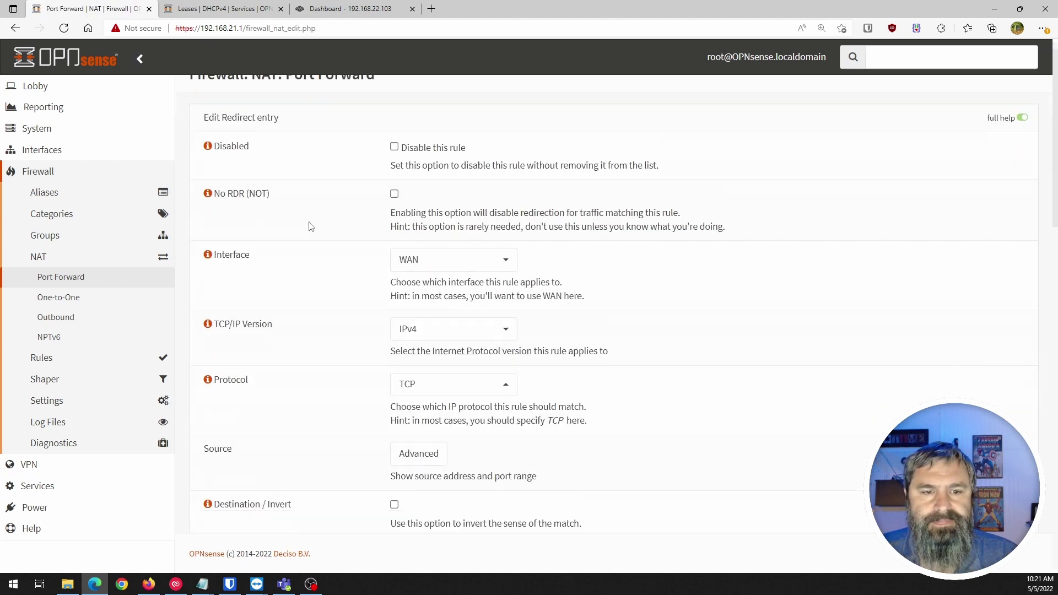
scroll(307, 220, up, 1)
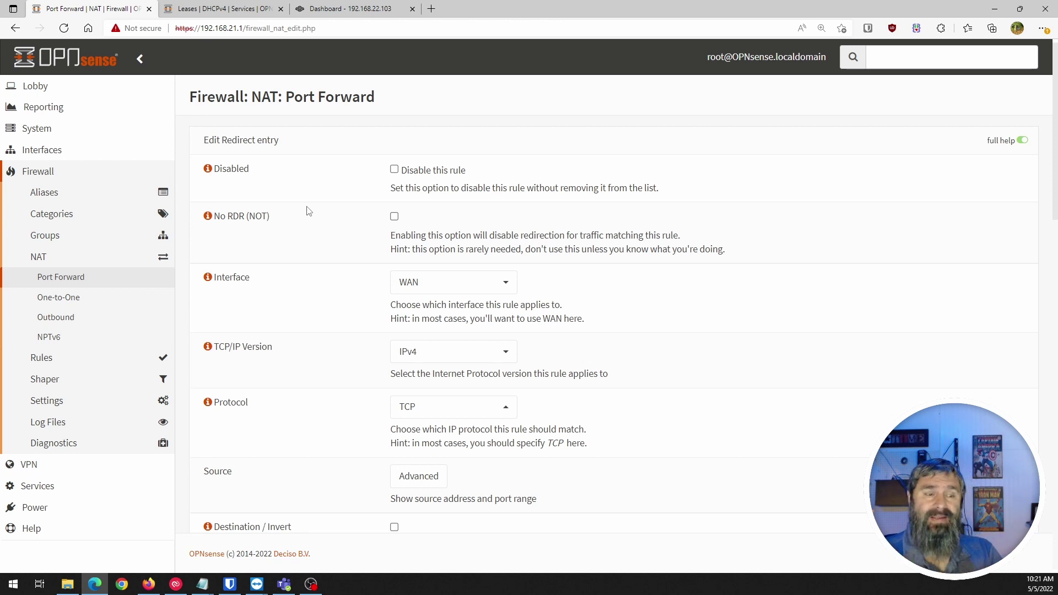
View the TrueNAS dashboard, then return to the port forward entry and review its Interface, TCP/IP Version, Protocol and Source settings
click(348, 8)
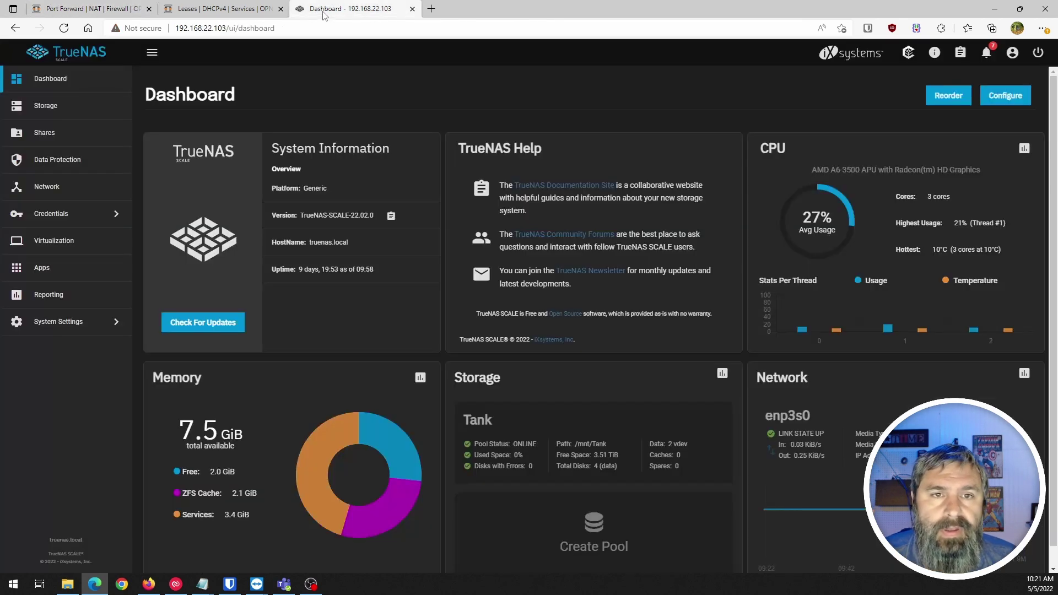
click(85, 8)
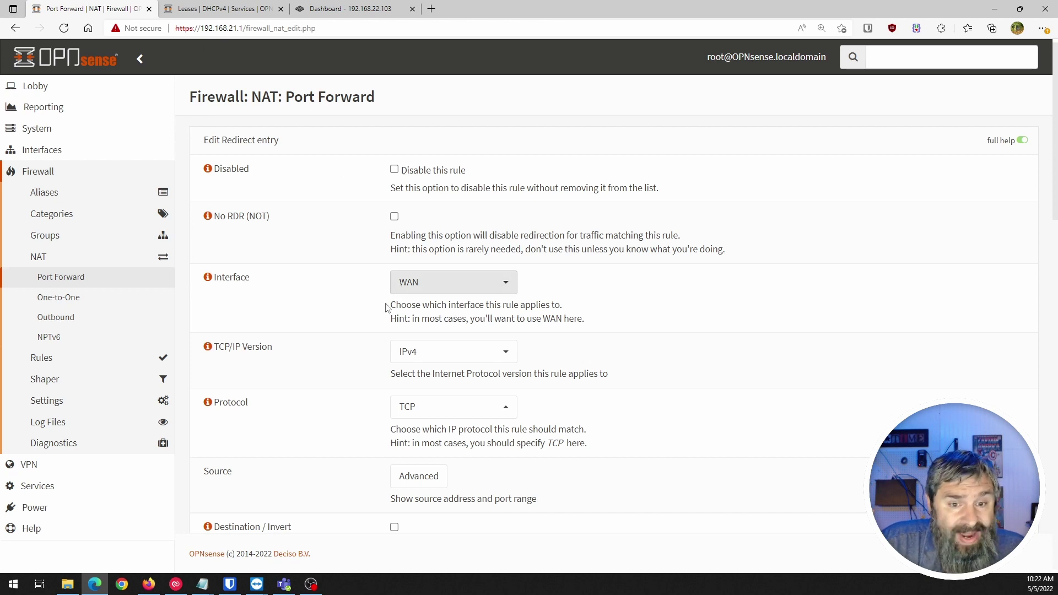
scroll(347, 359, down, 1)
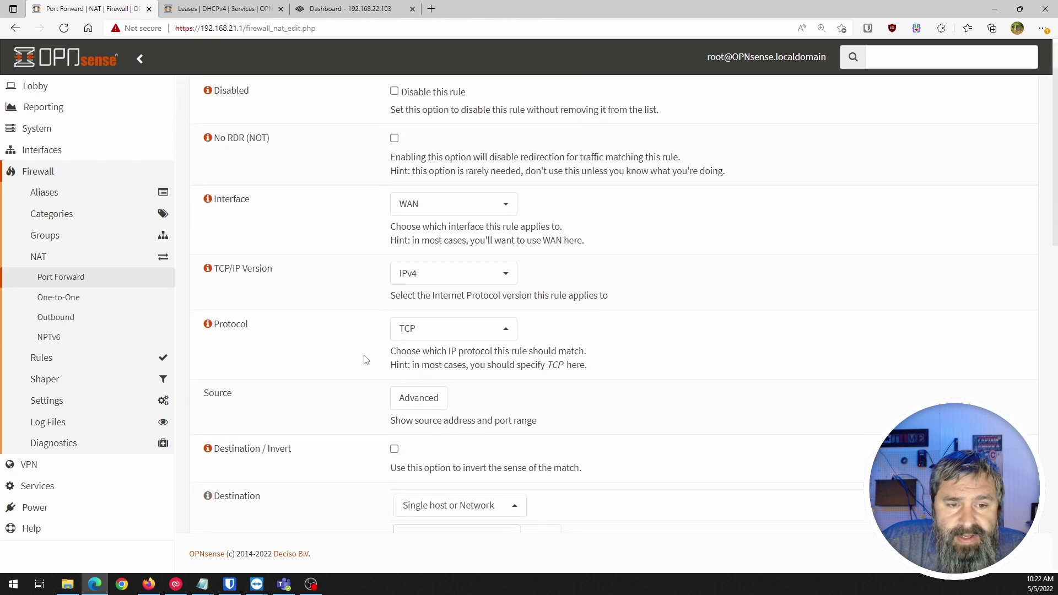
scroll(353, 297, down, 1)
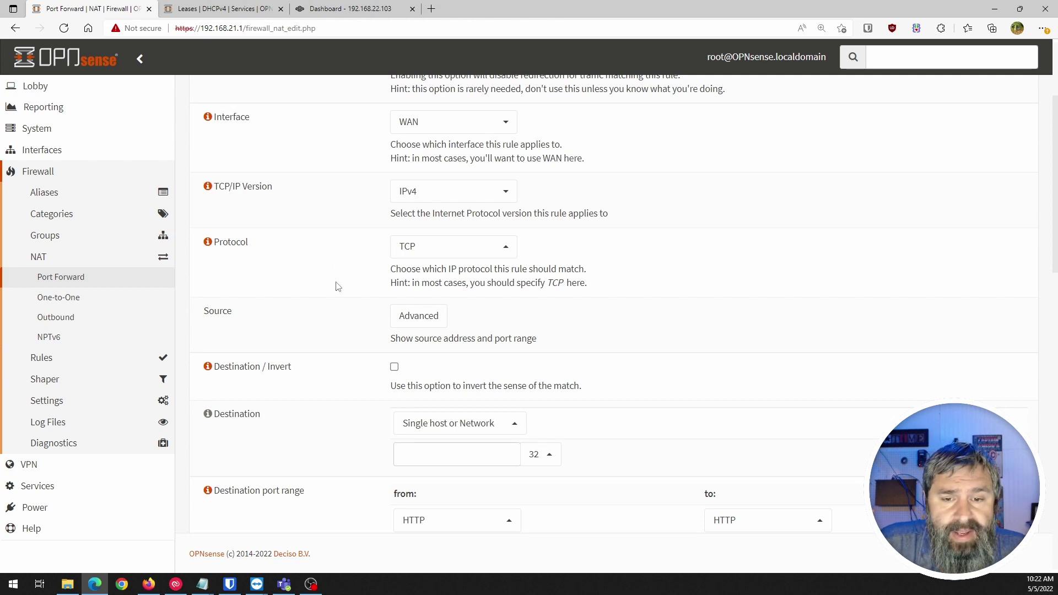
scroll(337, 287, down, 1)
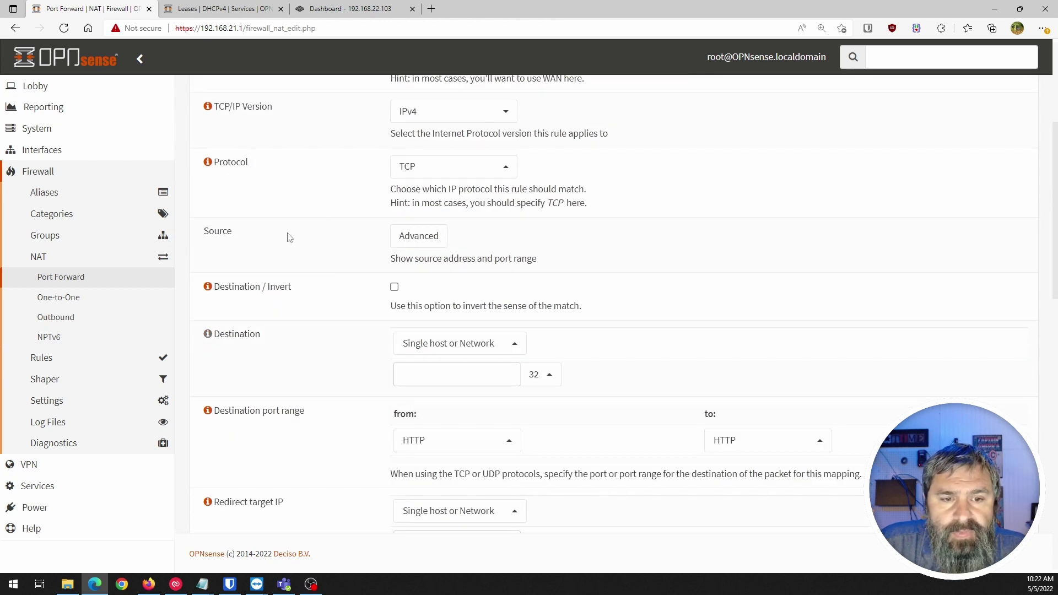
scroll(362, 328, down, 1)
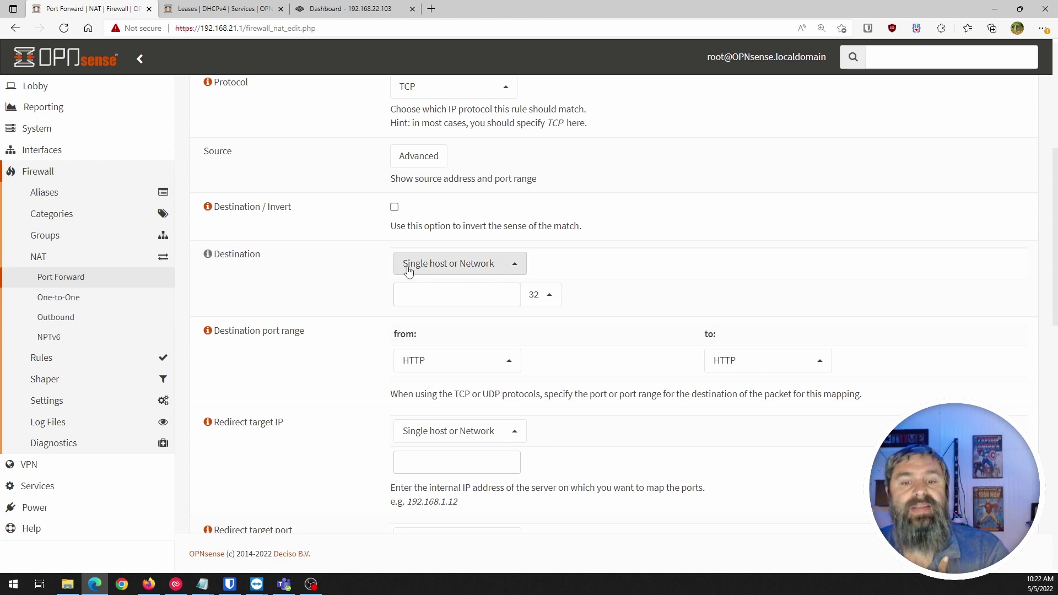
click(428, 270)
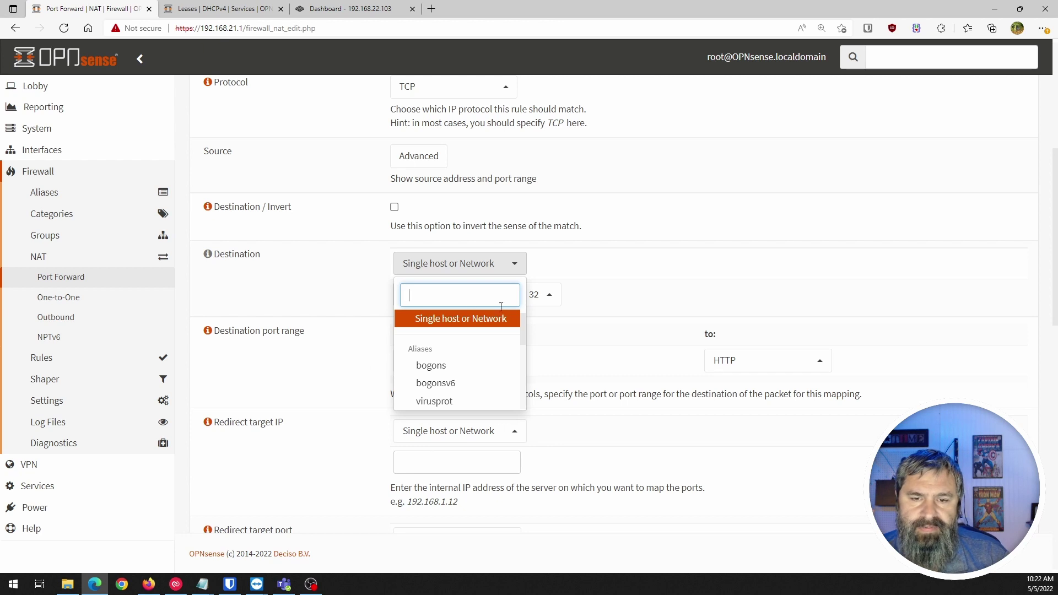
click(348, 297)
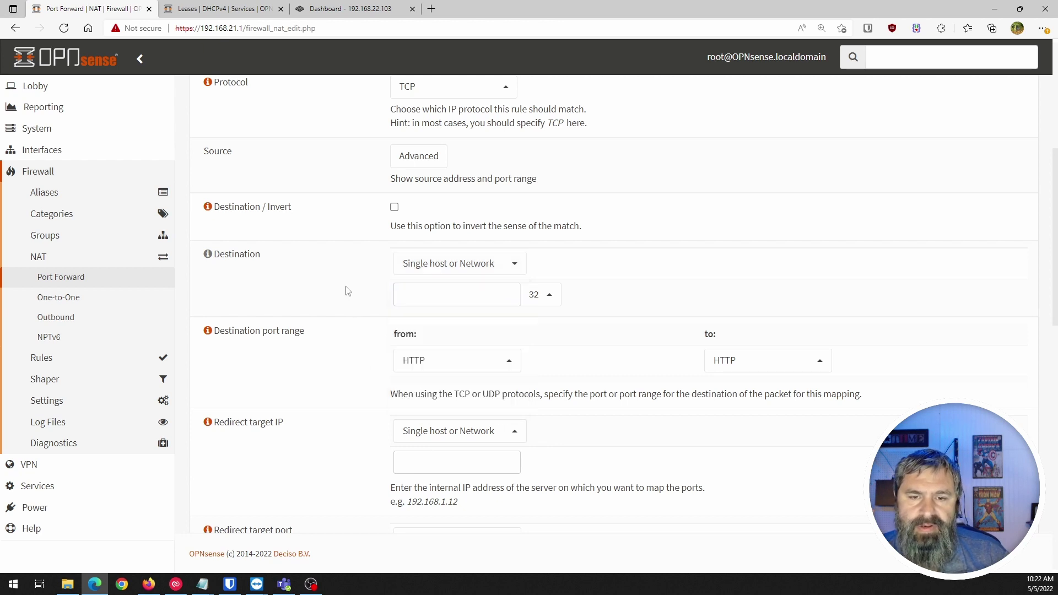
click(467, 294)
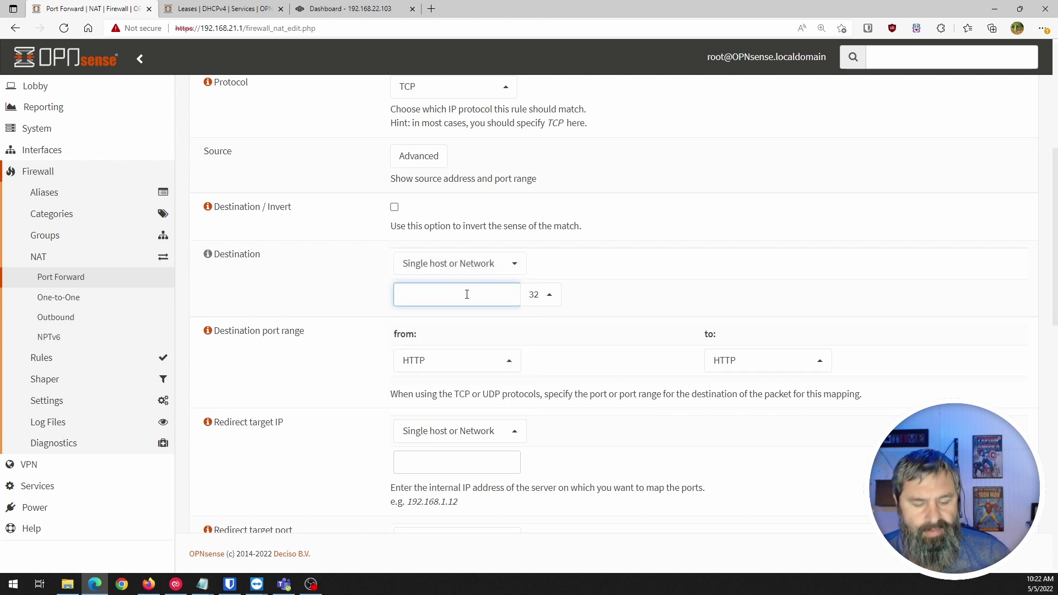
text(192.168.22.103)
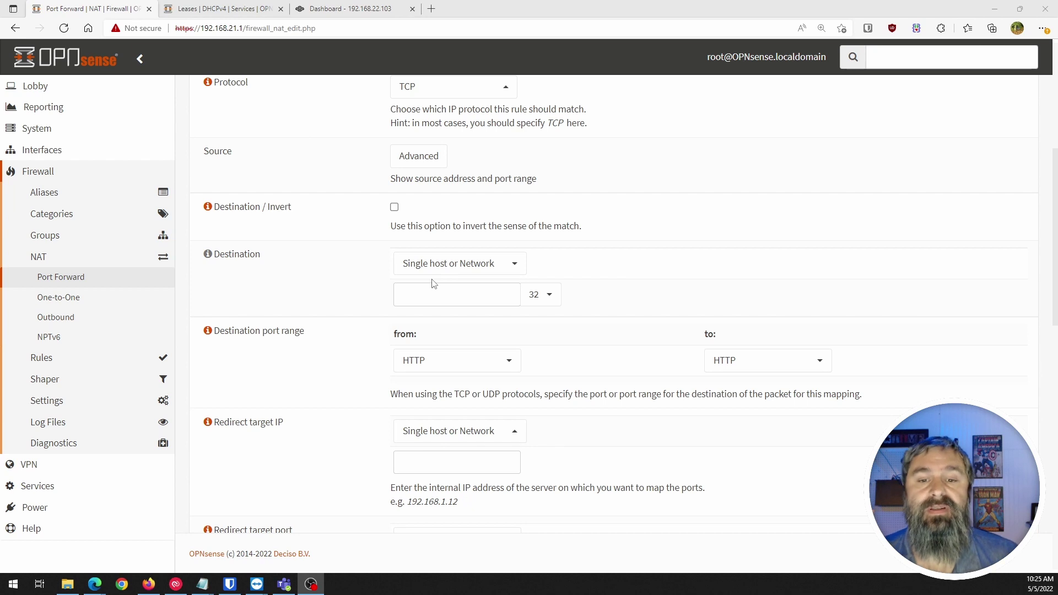
click(434, 271)
click(434, 271)
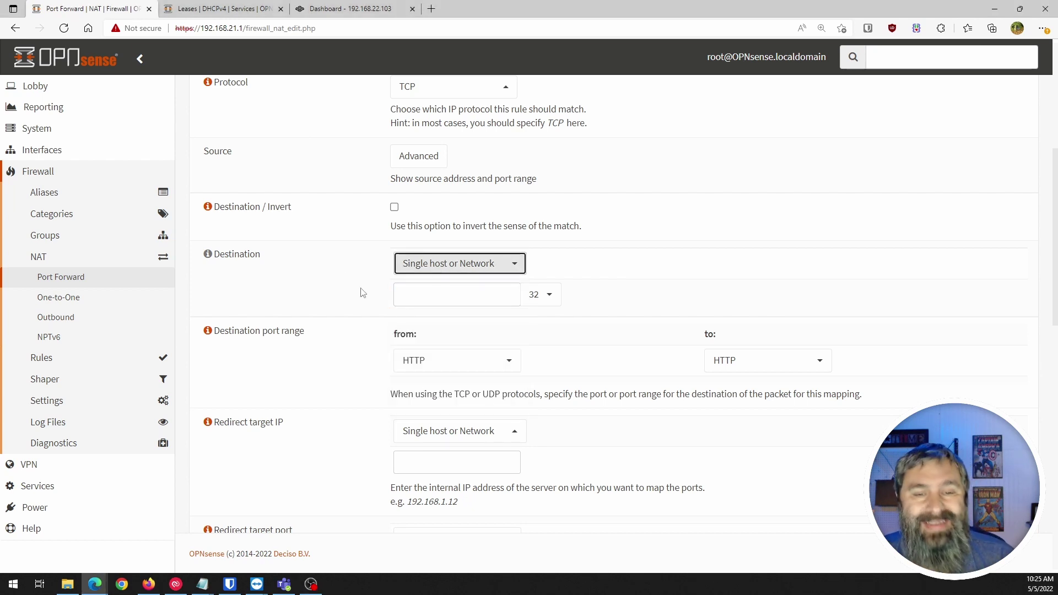
click(488, 293)
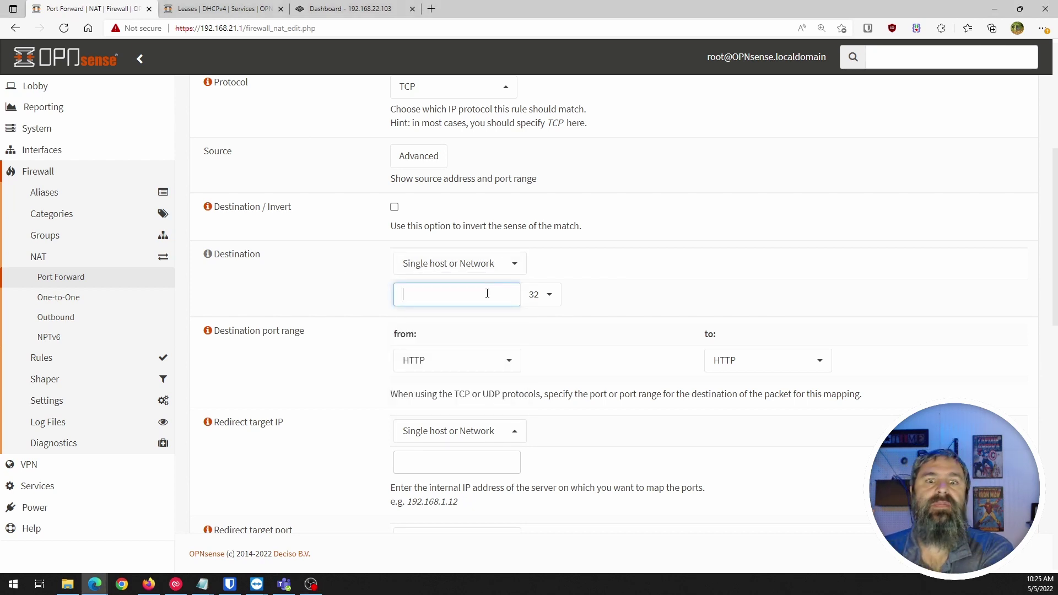
text(word)
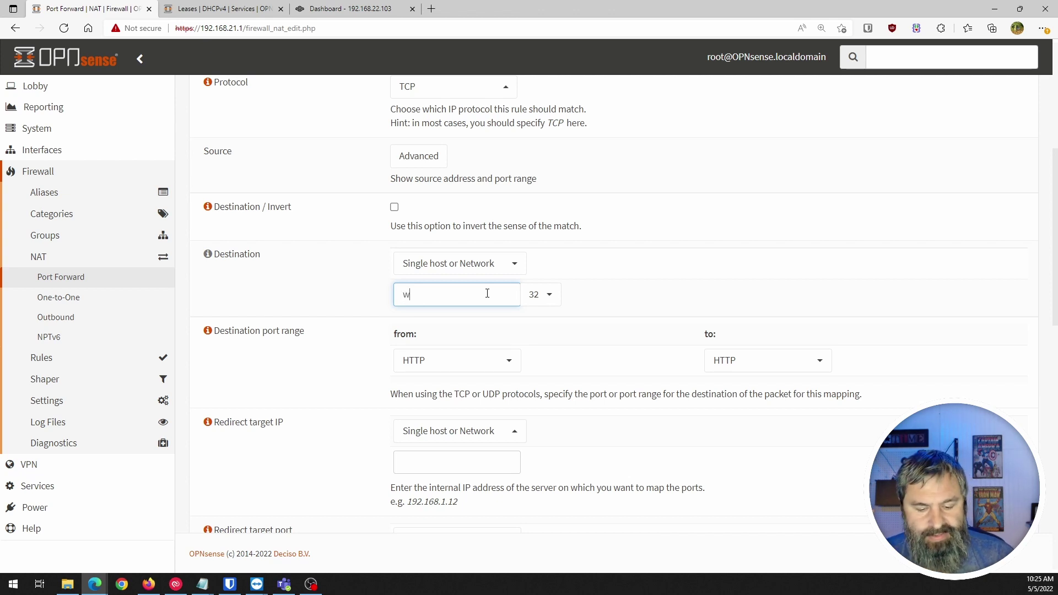
key(BackSpace)
key(BackSpace)
key(BackSpace)
key(BackSpace)
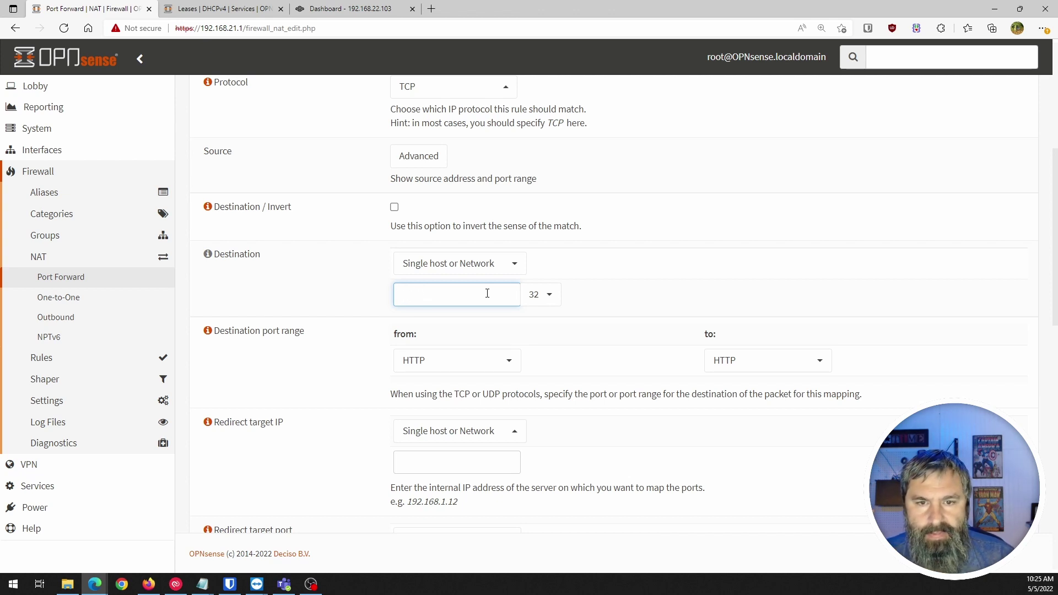
Set the port forward rule's Destination to WAN address
click(483, 270)
text(wa)
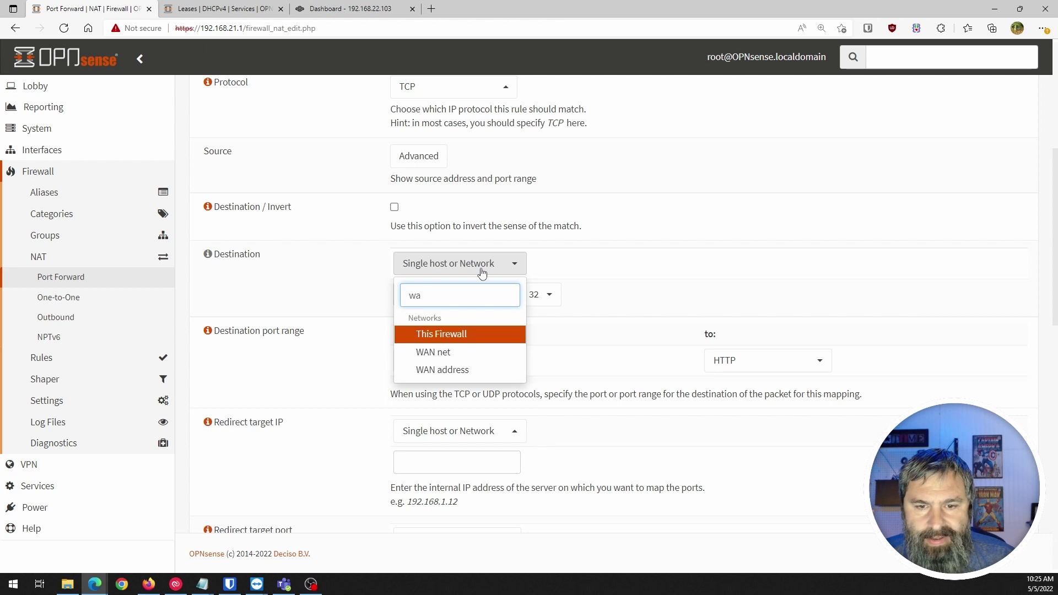
click(440, 370)
click(366, 276)
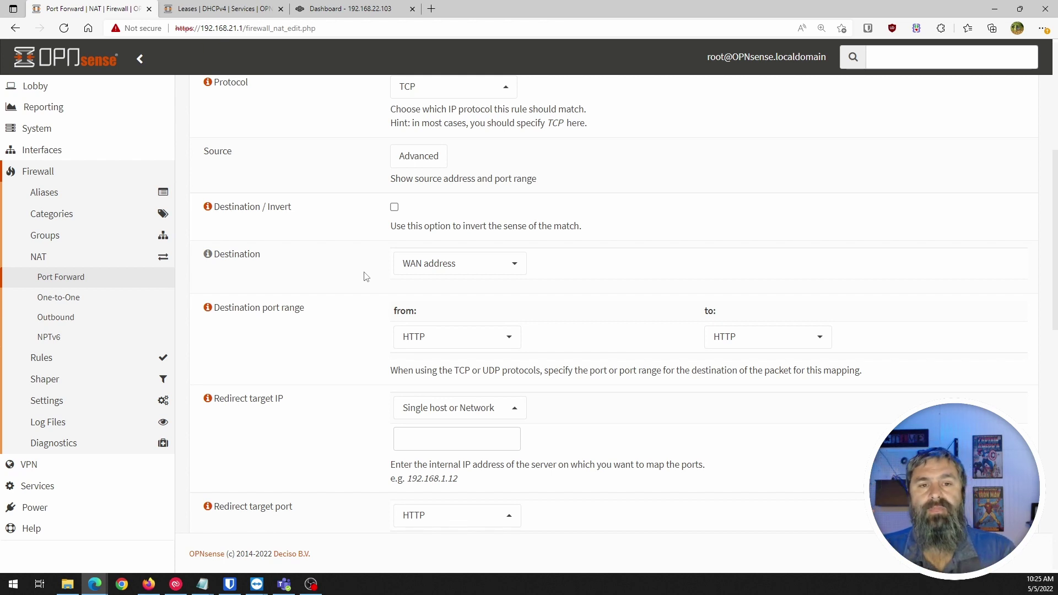
scroll(366, 276, up, 6)
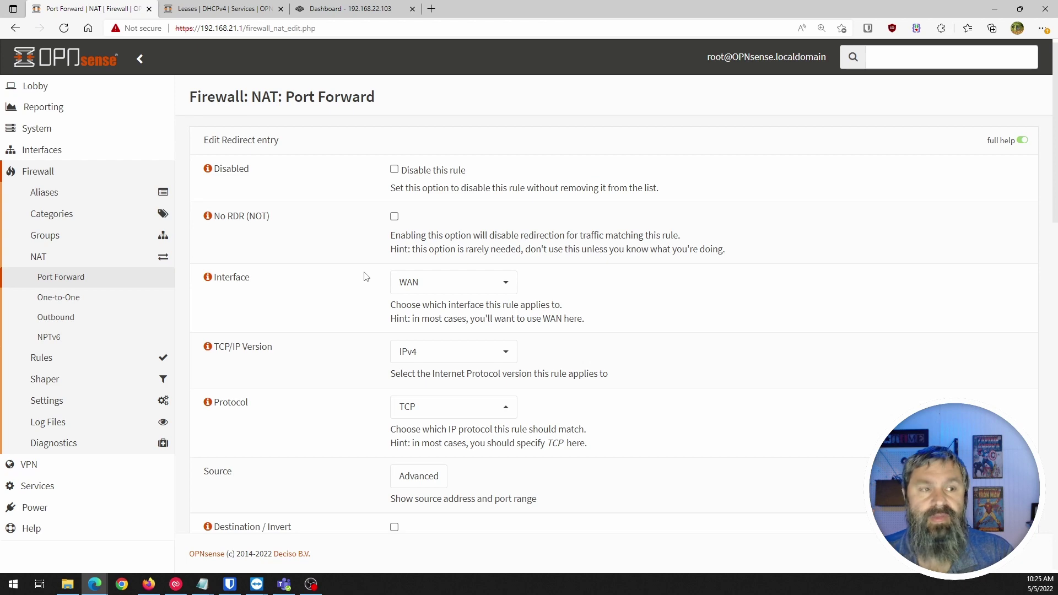
scroll(363, 277, down, 7)
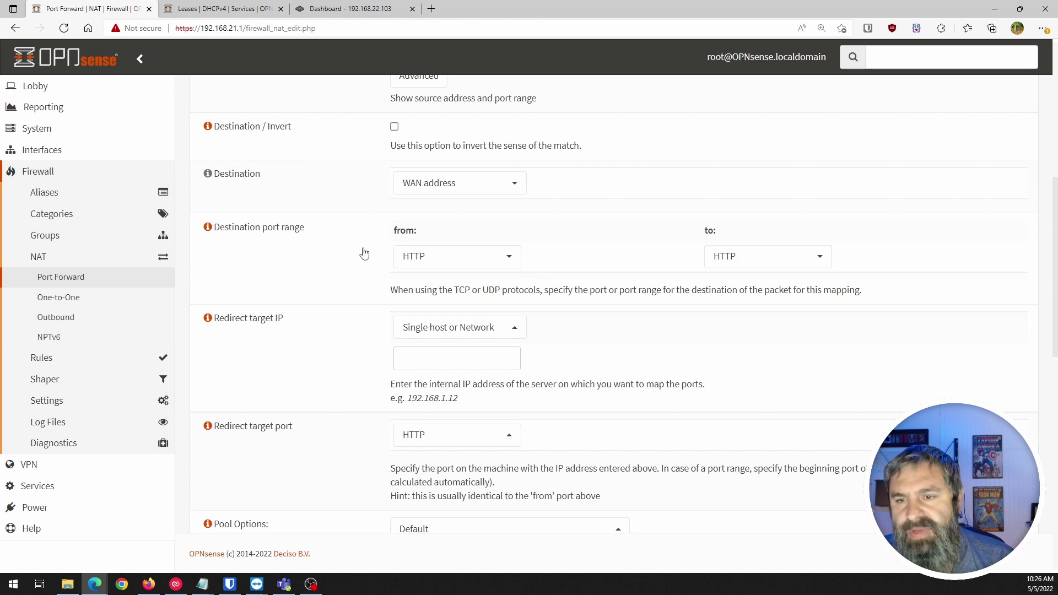
scroll(314, 251, up, 1)
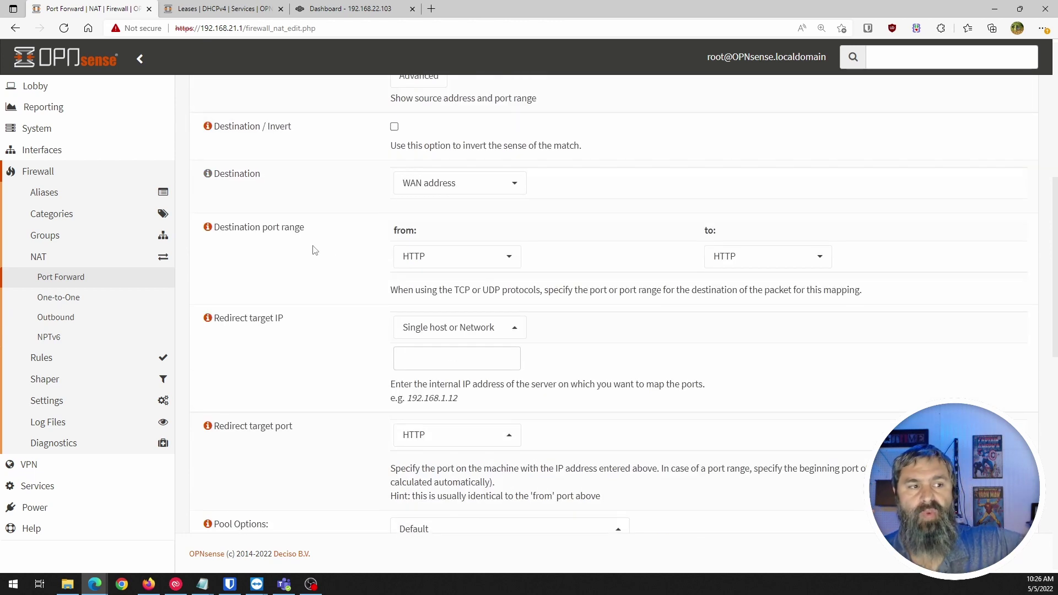
Look up the WAN interface's IP address in the Interfaces widget of the OPNsense dashboard
click(218, 8)
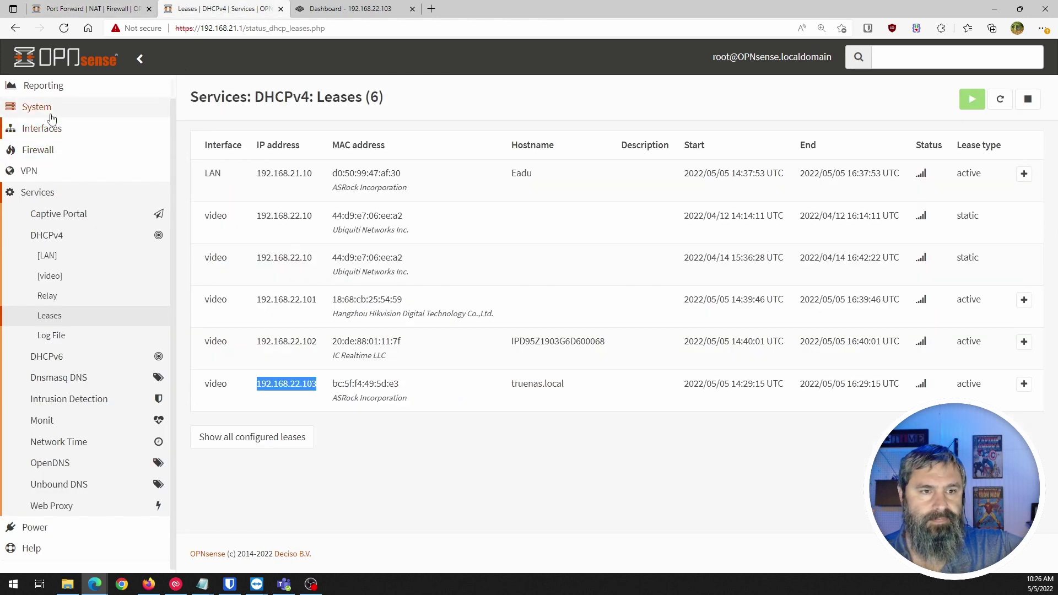
click(34, 87)
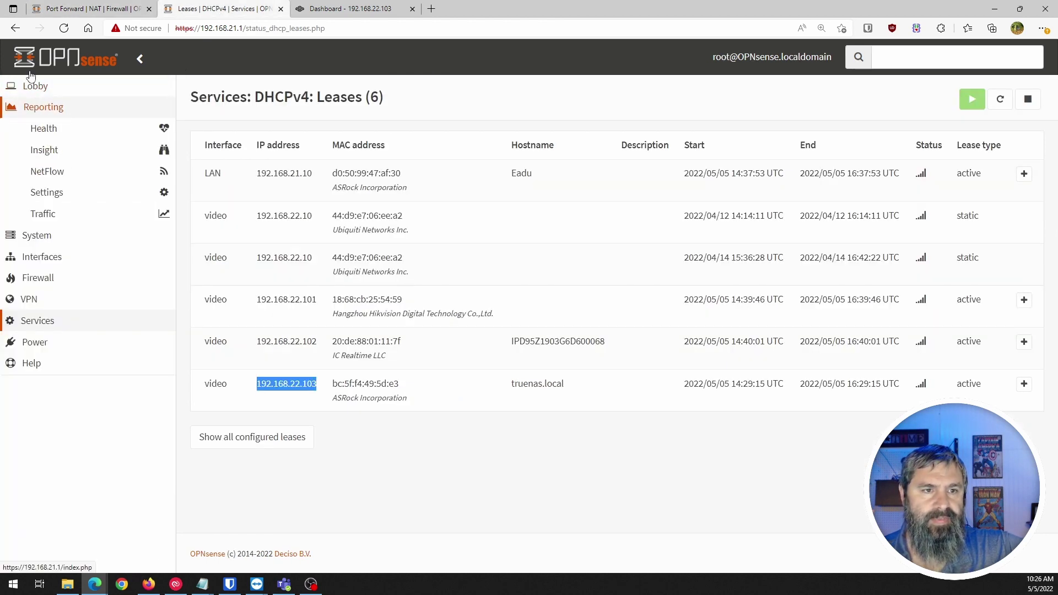
click(34, 86)
click(36, 107)
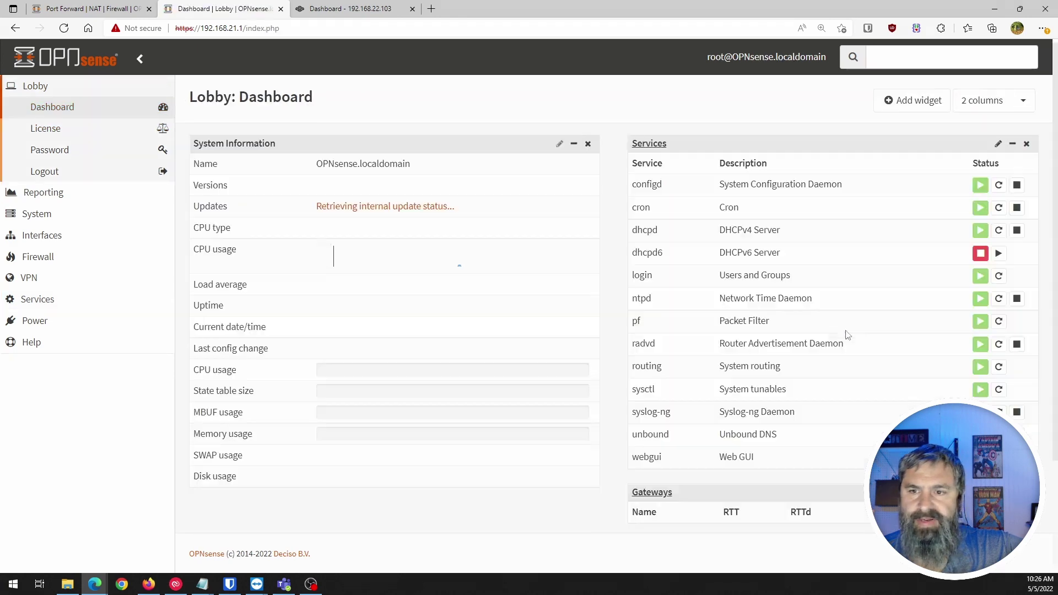
scroll(820, 327, down, 3)
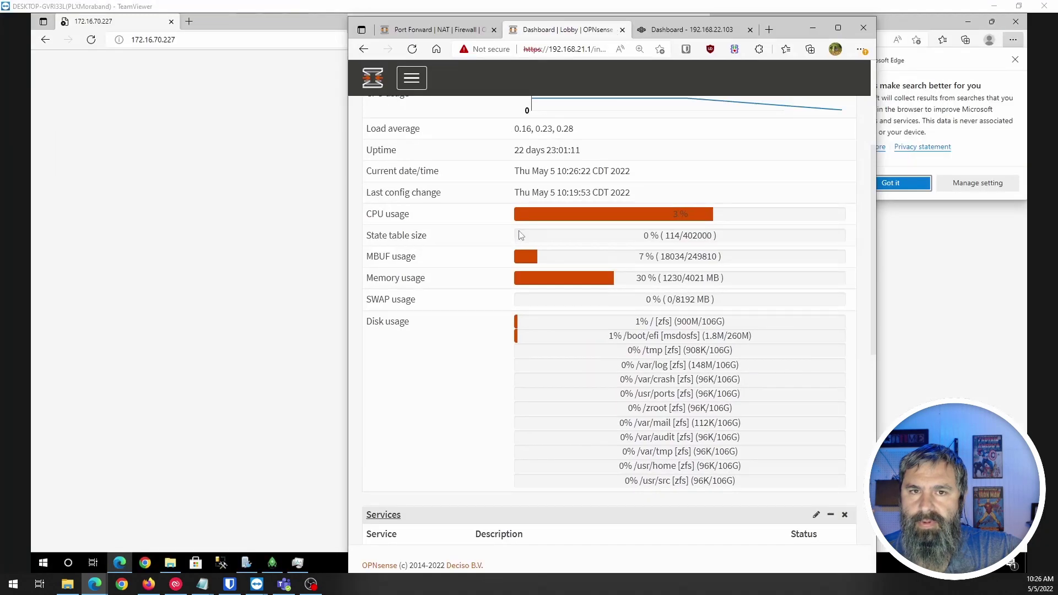
scroll(525, 244, down, 5)
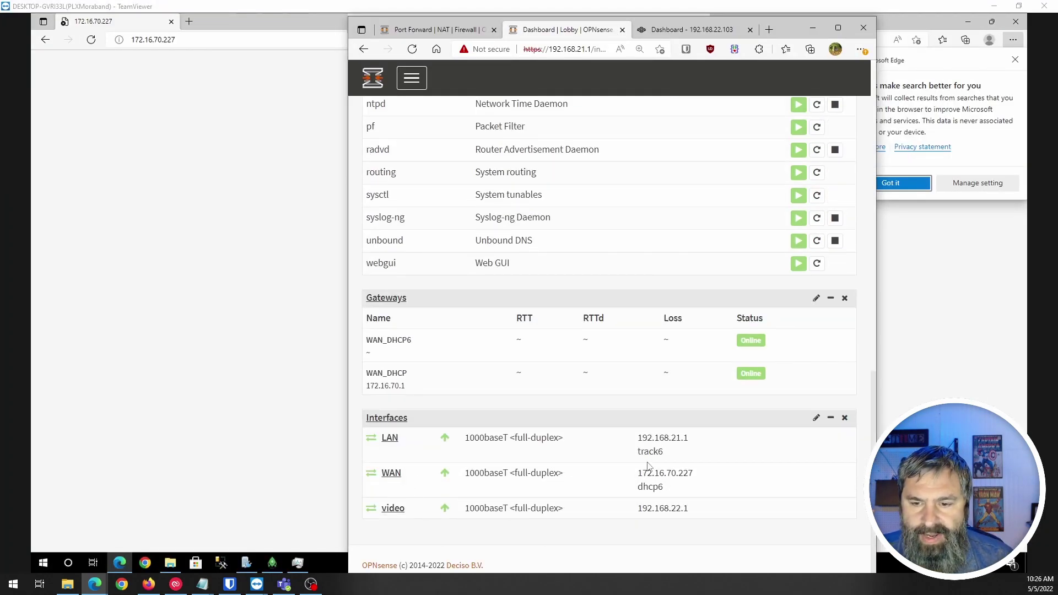
drag(638, 473, 704, 477)
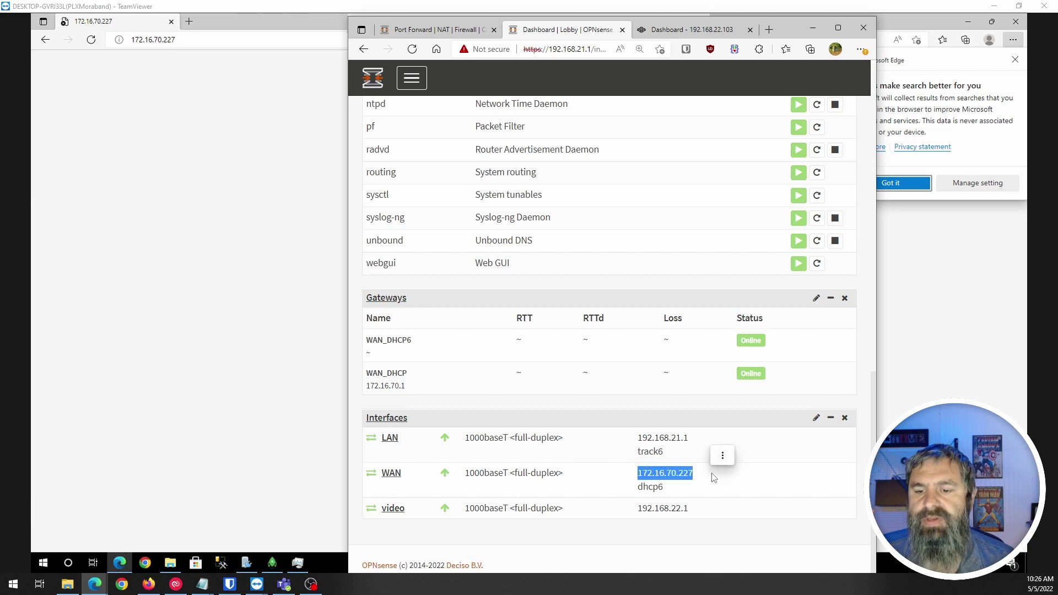
click(838, 28)
Return to the port forward entry and set its Redirect target IP to the single host 192.168.22.103
click(65, 10)
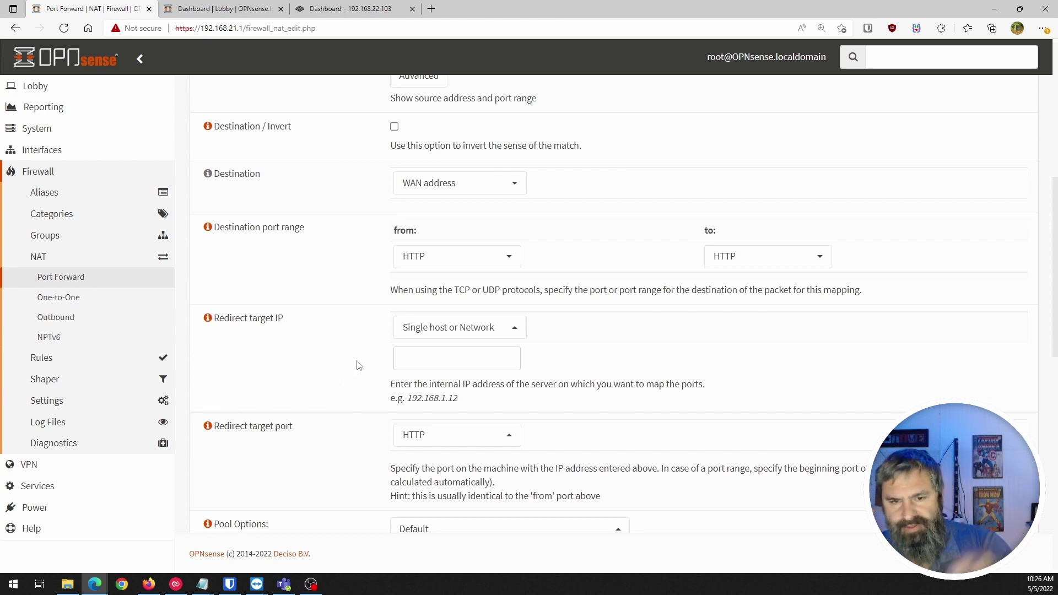
click(470, 352)
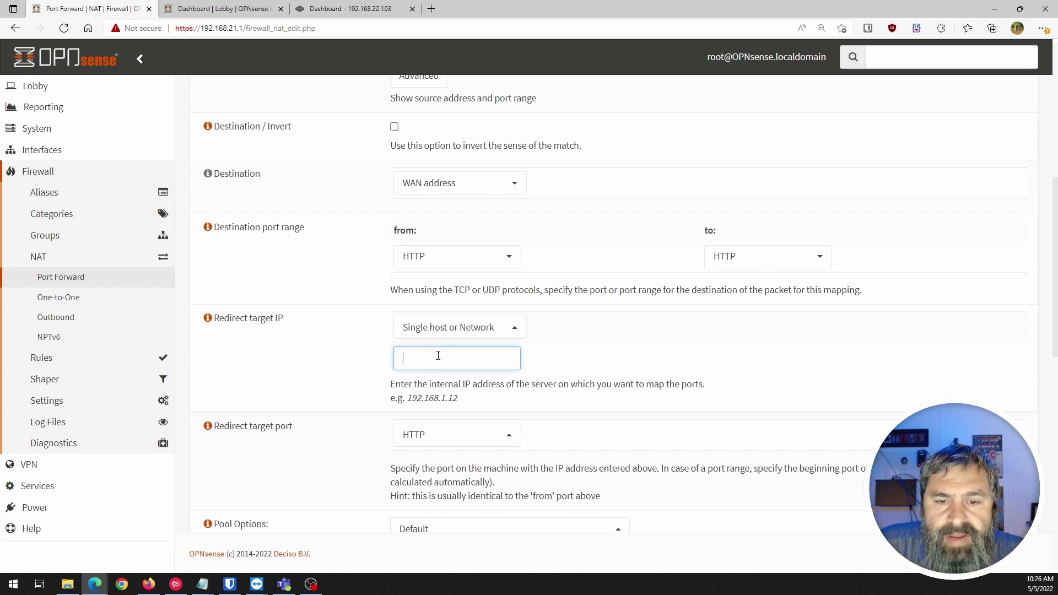
text(1)
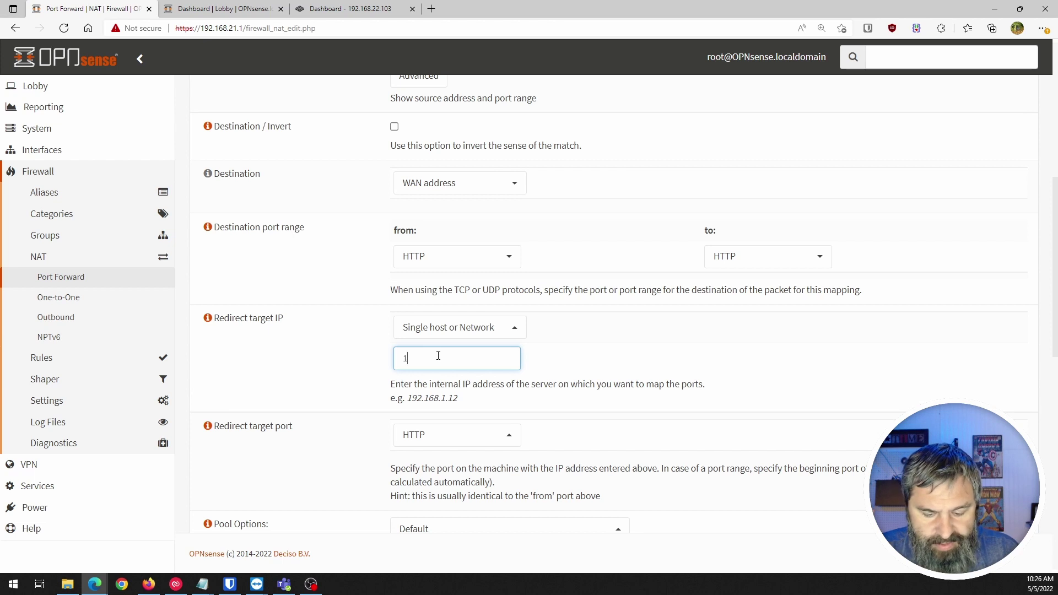
text(92.16)
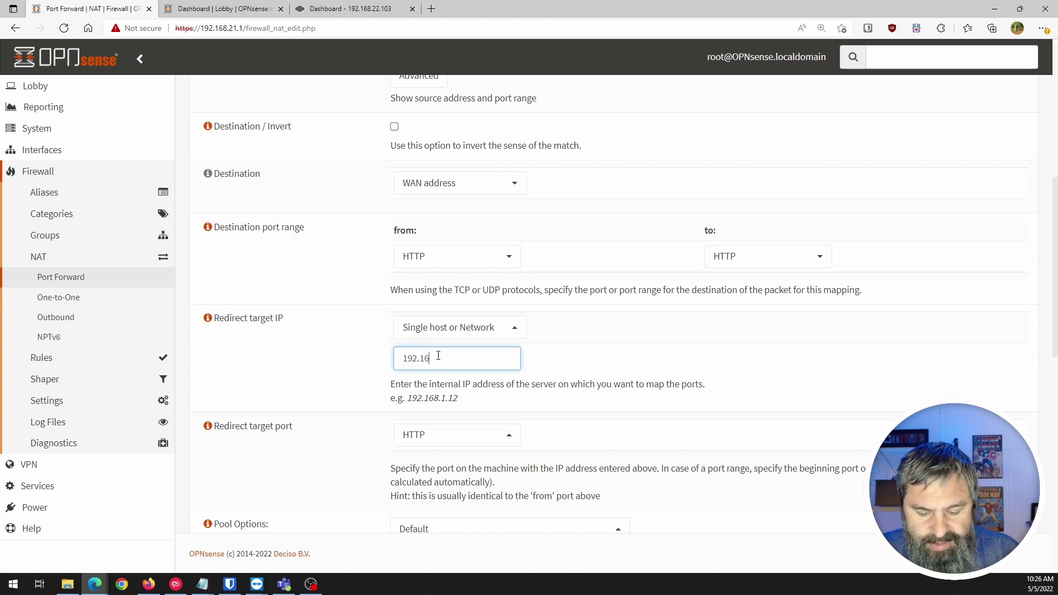
text(8.22.103)
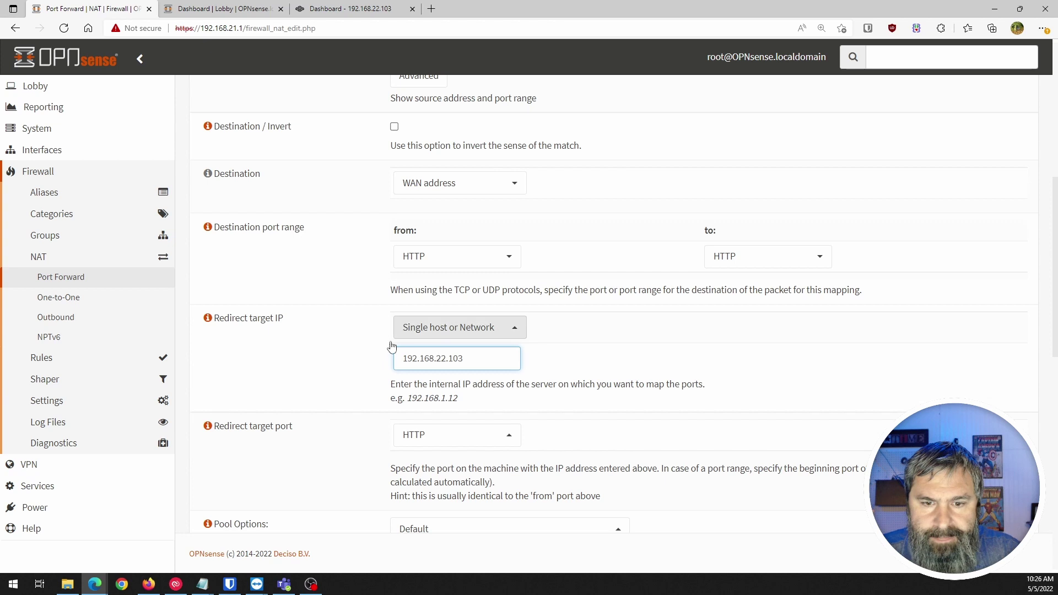
click(358, 369)
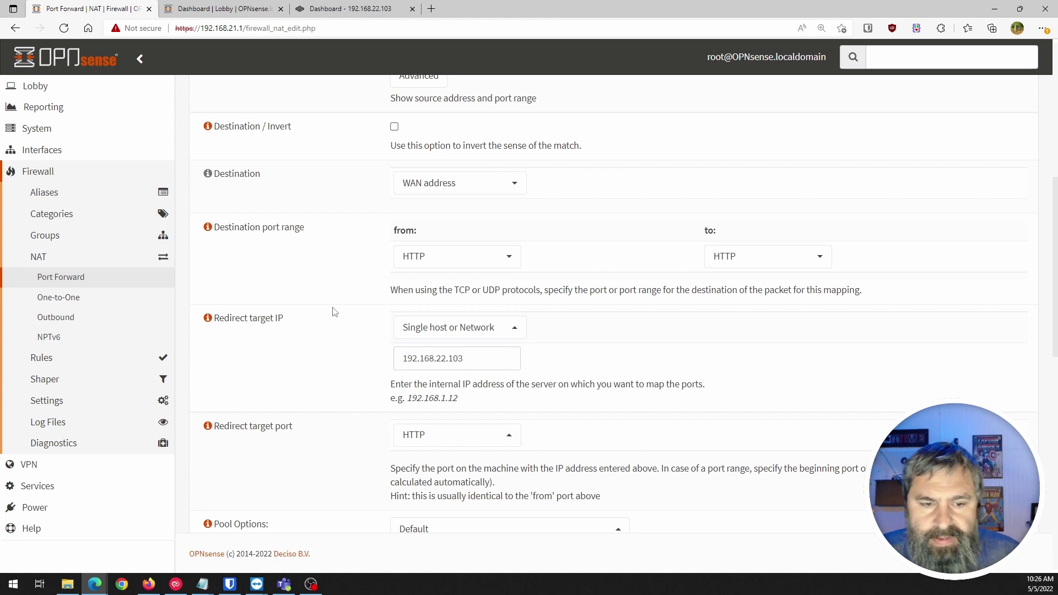
scroll(333, 310, down, 2)
scroll(335, 313, up, 1)
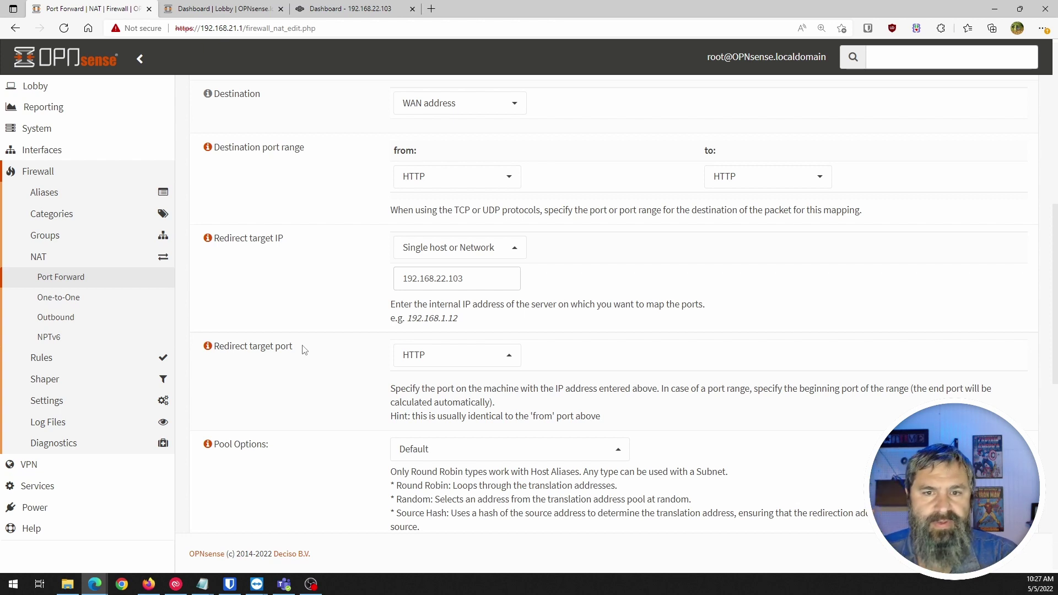
click(459, 176)
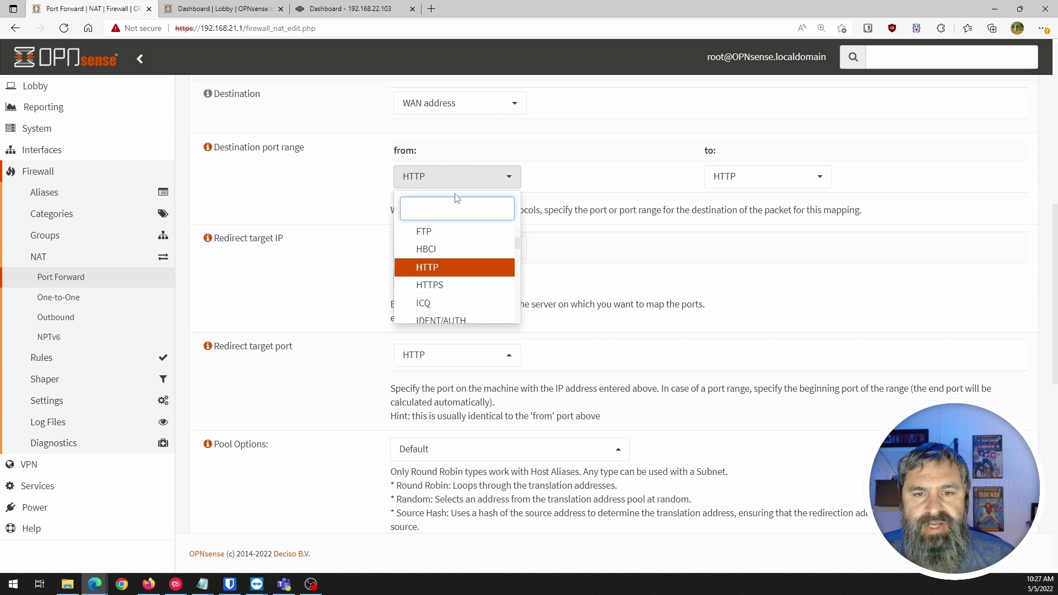
text(81)
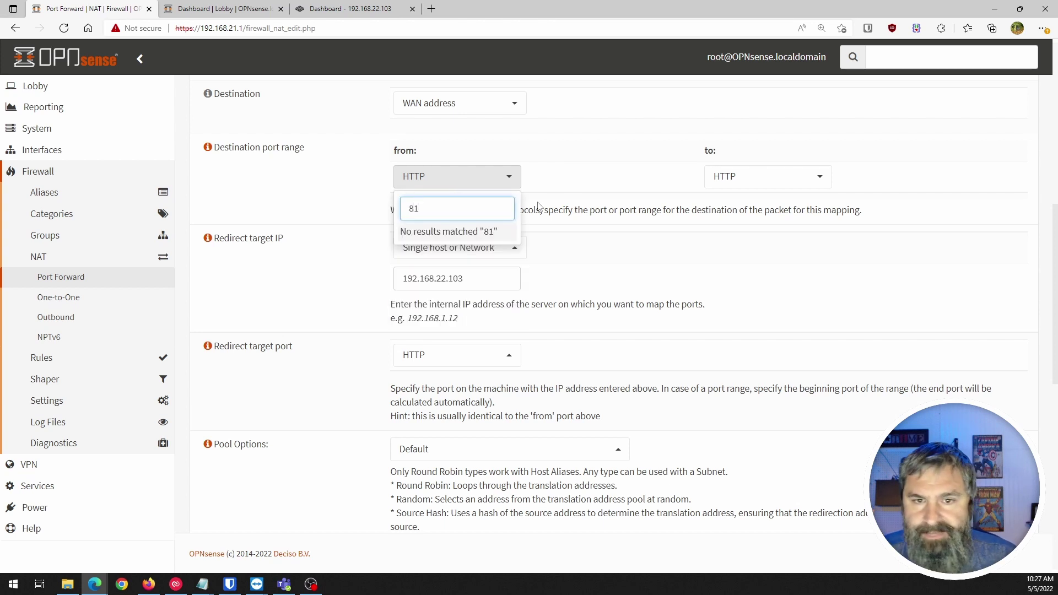
click(599, 192)
Set the Destination port range to (other) with custom port 81 for both from and to
click(513, 179)
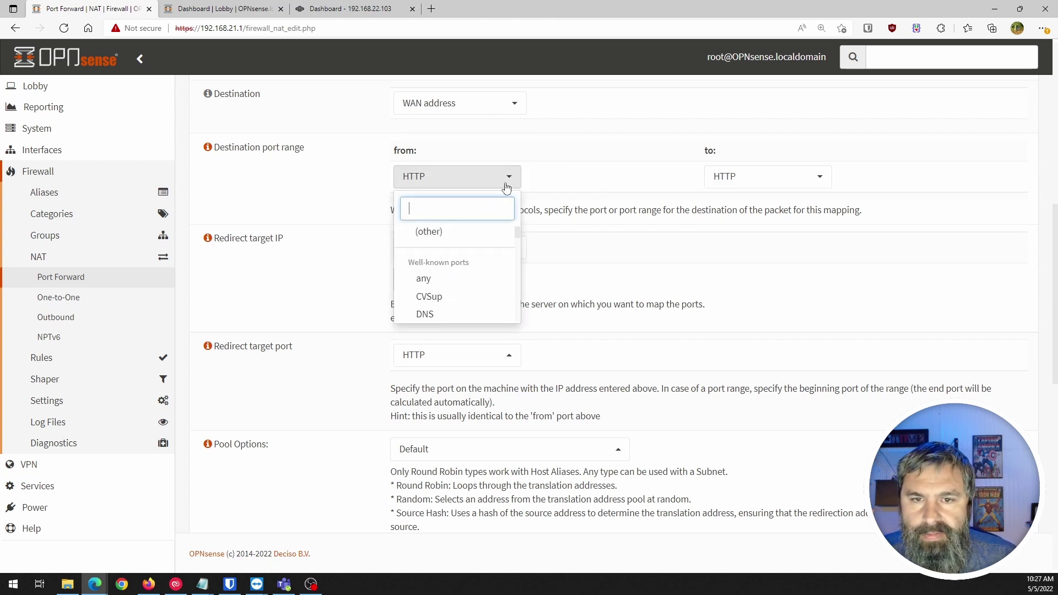
click(423, 235)
click(421, 212)
key(BackSpace)
text(1)
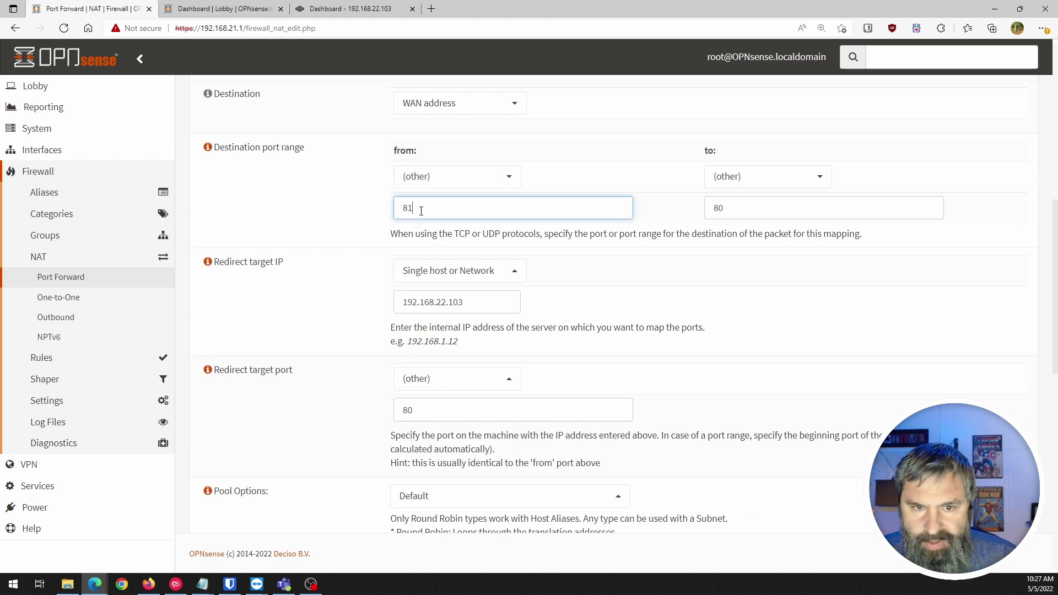
click(739, 218)
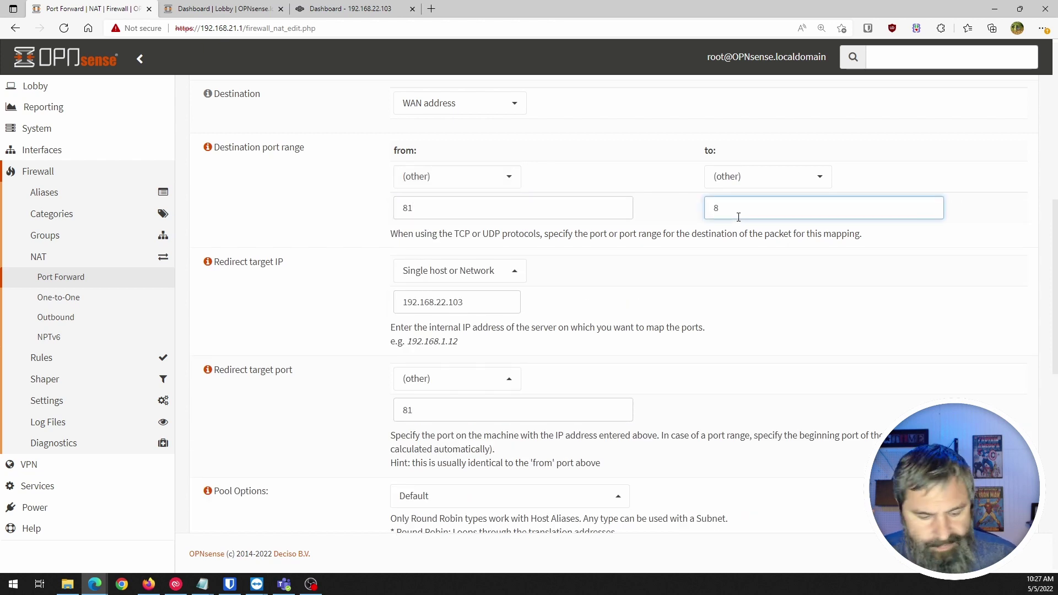
text(1)
click(344, 257)
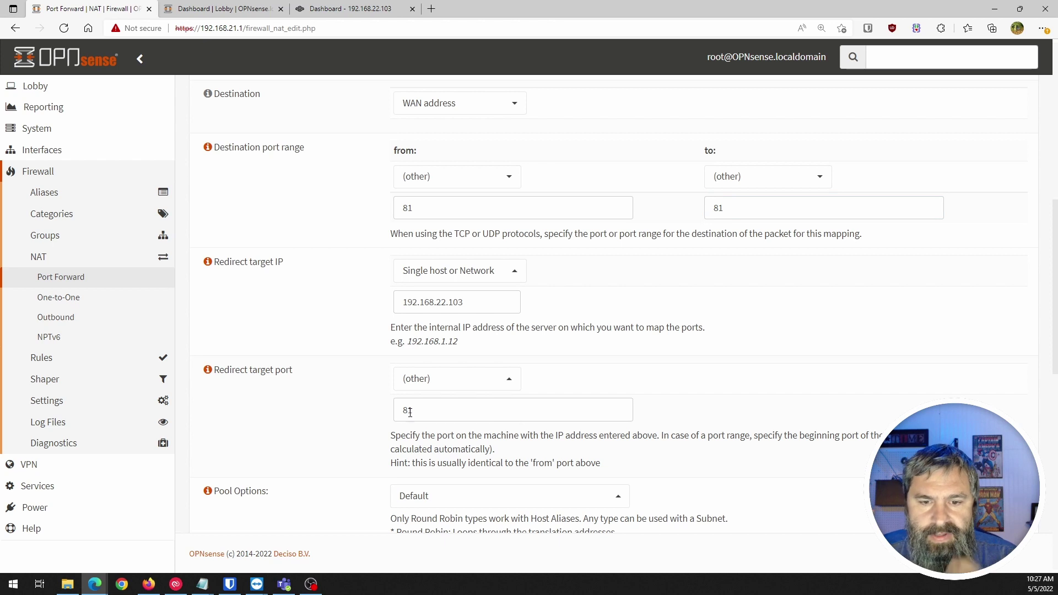
Set the Redirect target port to HTTP
click(425, 380)
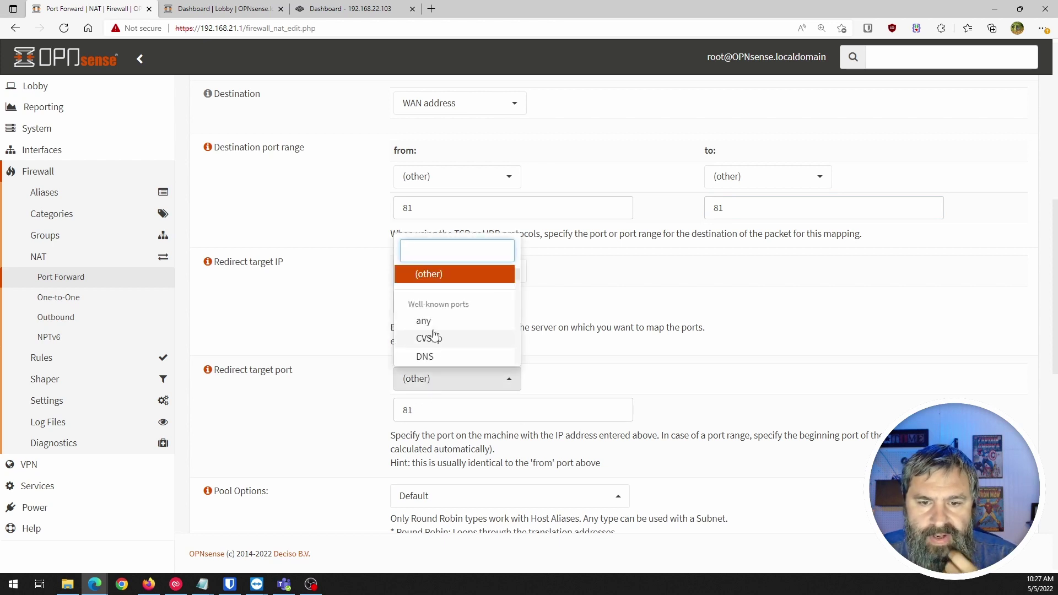
text(http)
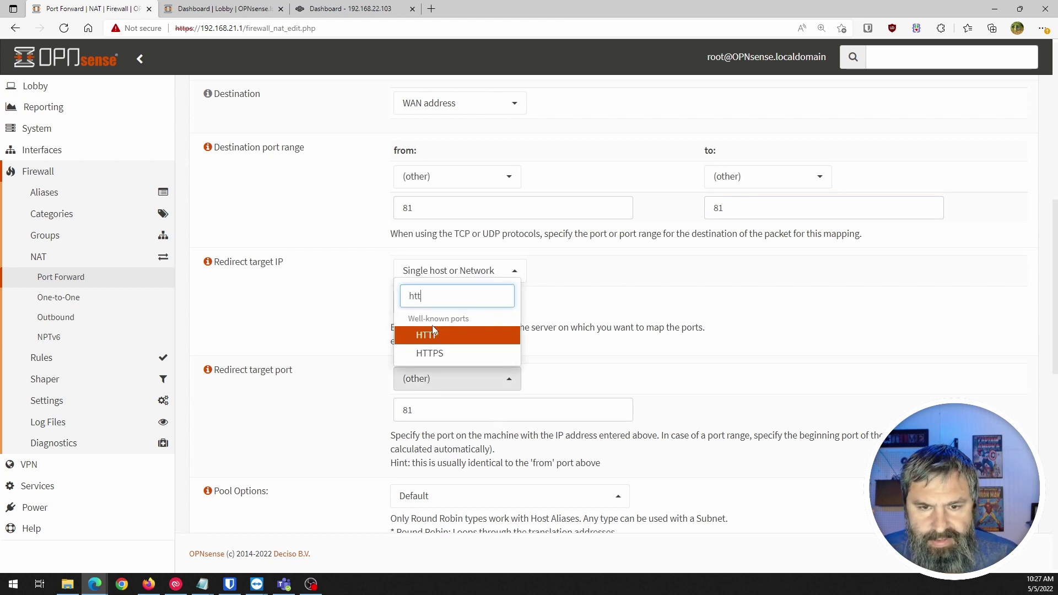
click(433, 334)
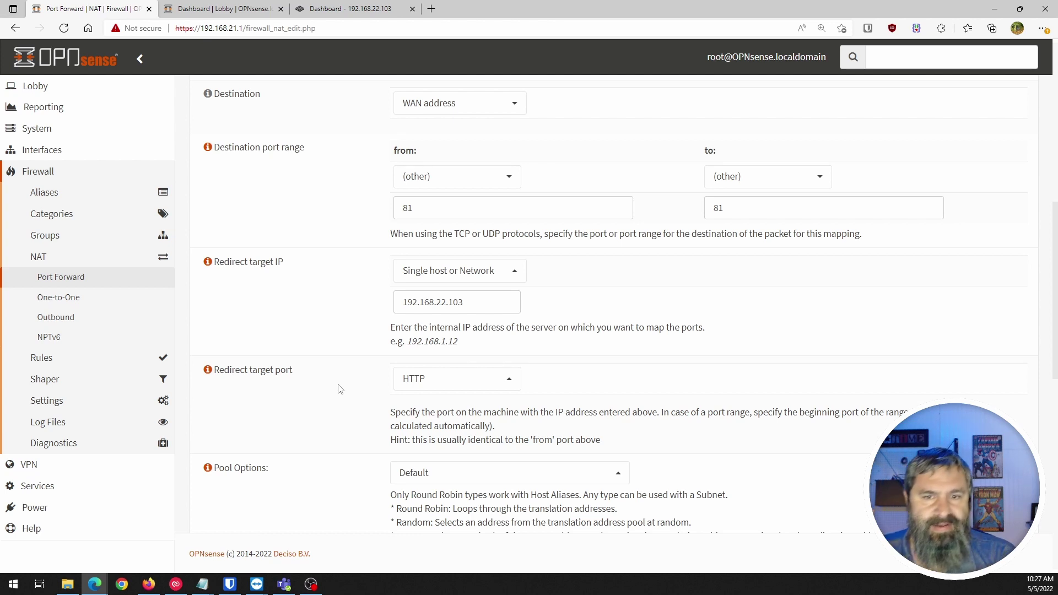
Enter "webserver on Truenas" as the port forward rule's Description
scroll(449, 253, down, 3)
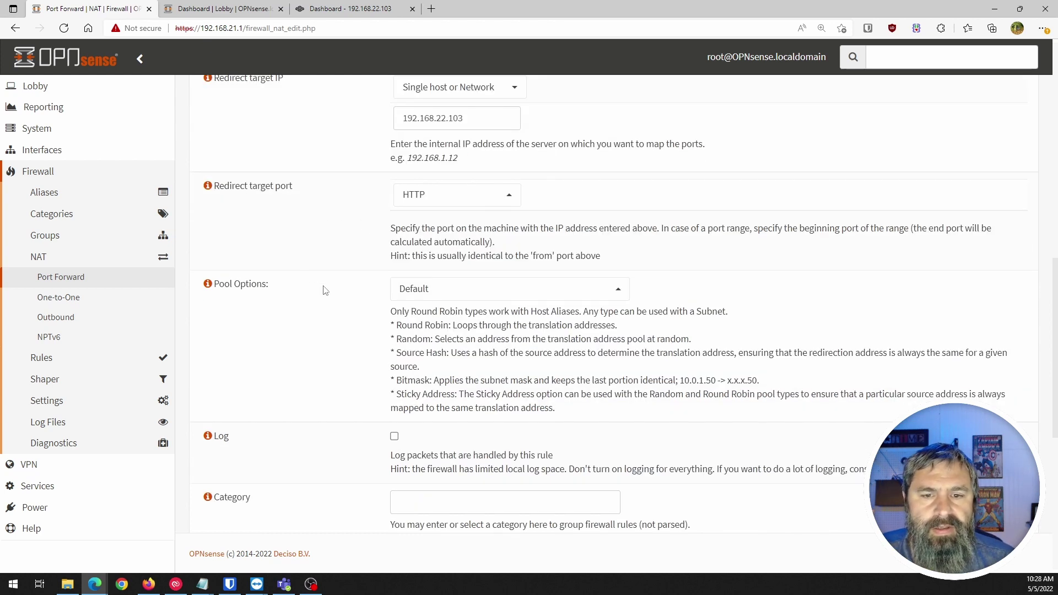
scroll(324, 290, down, 1)
scroll(347, 225, down, 1)
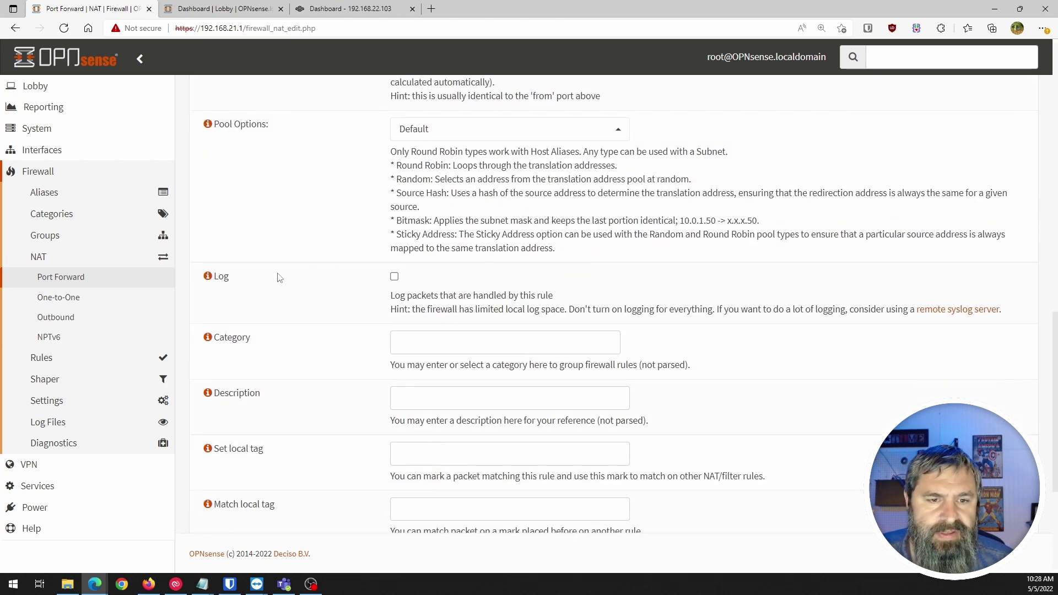
scroll(347, 284, down, 2)
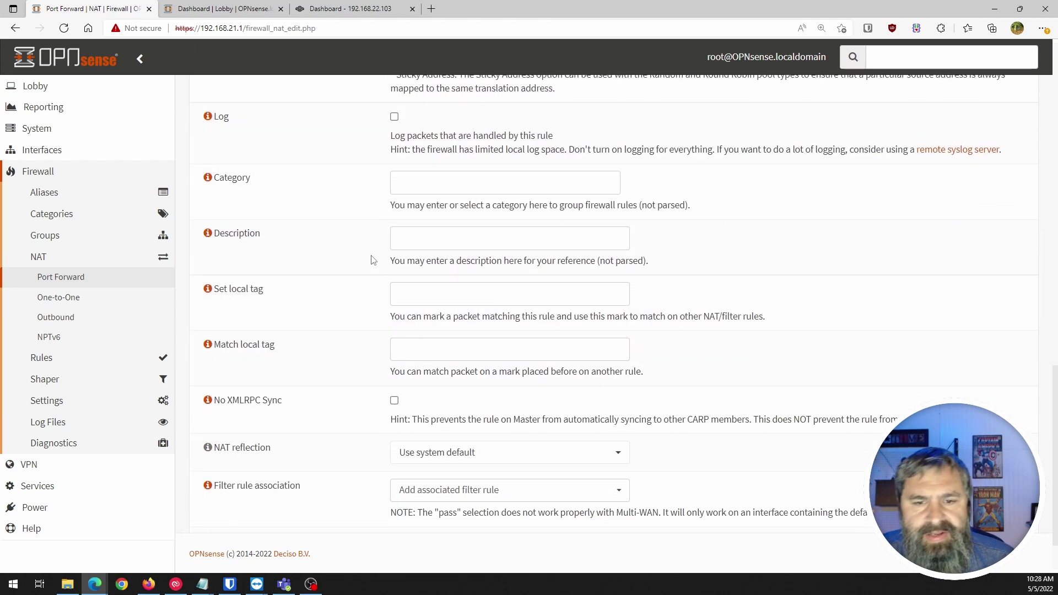
click(421, 236)
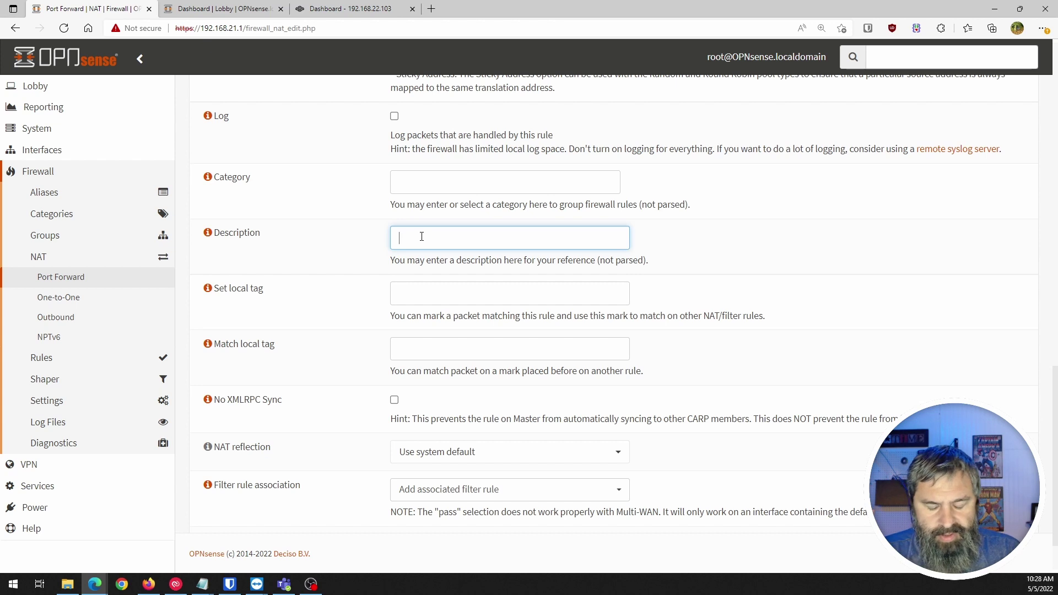
text(web)
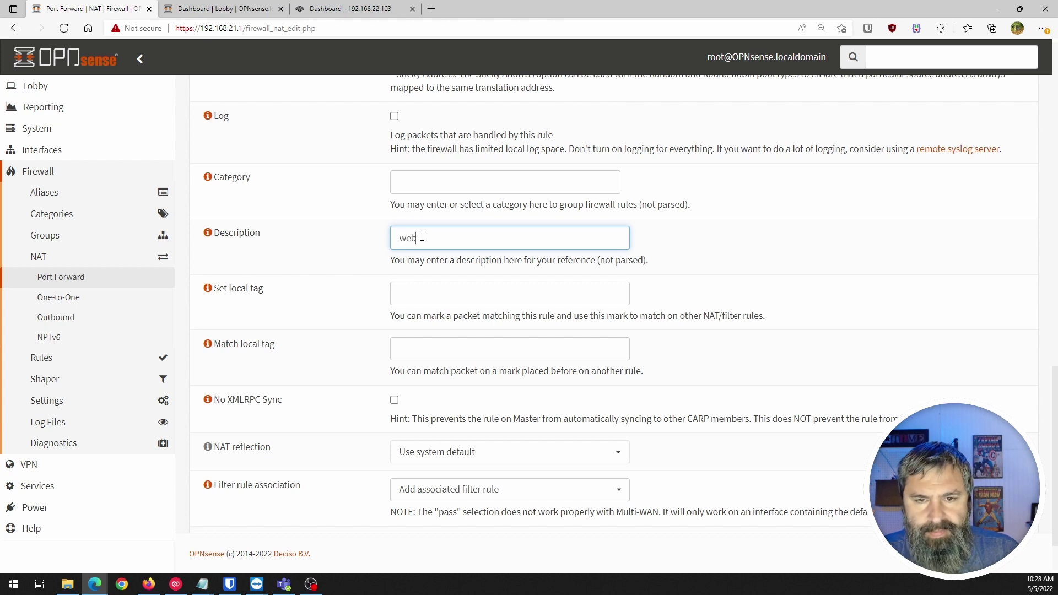
text(server on)
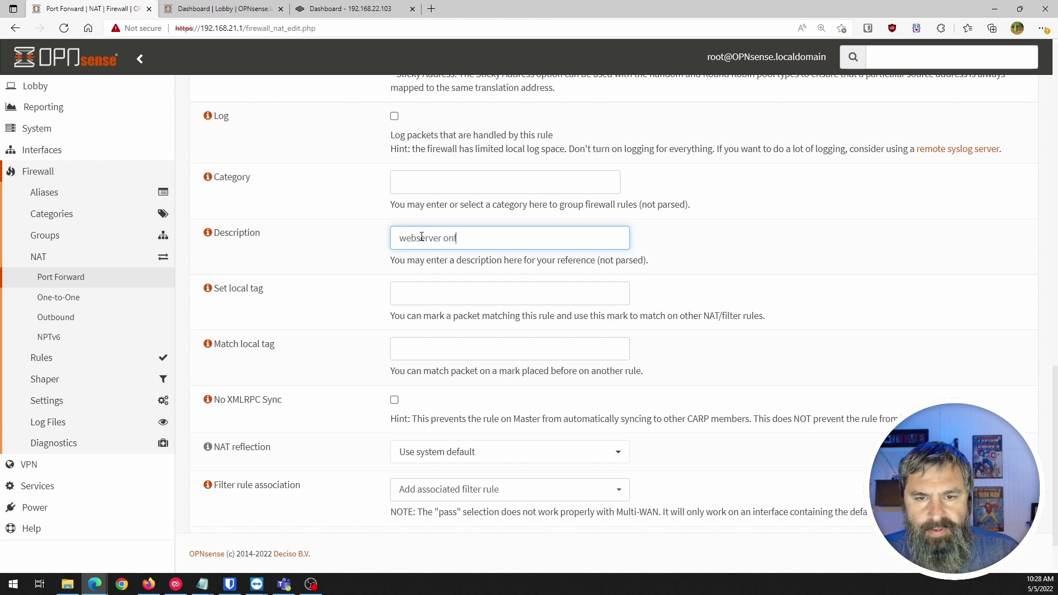
text( Ture)
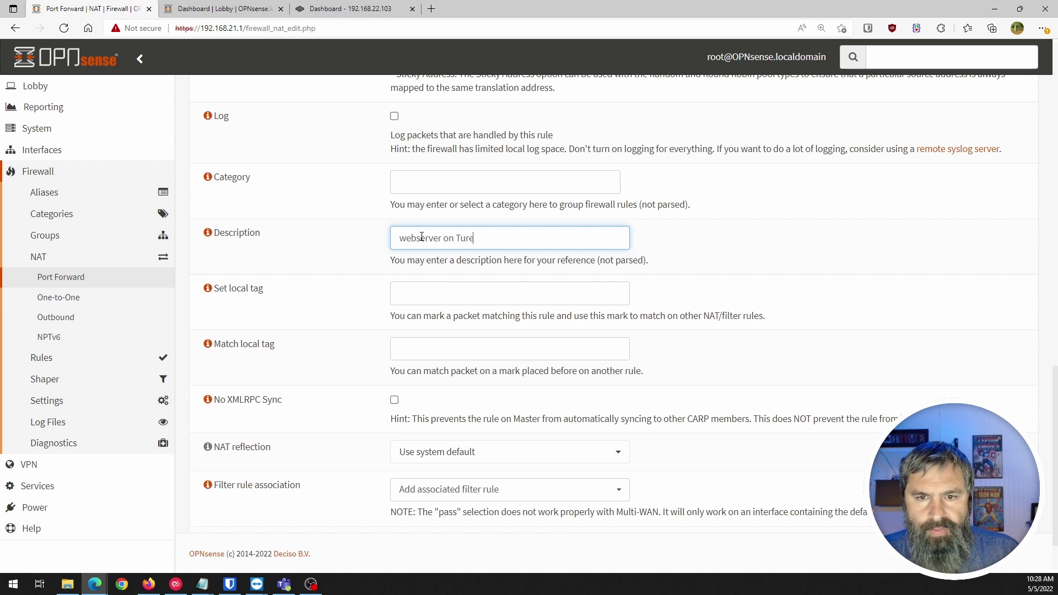
key(BackSpace)
key(BackSpace)
key(BackSpace)
text(ruenas)
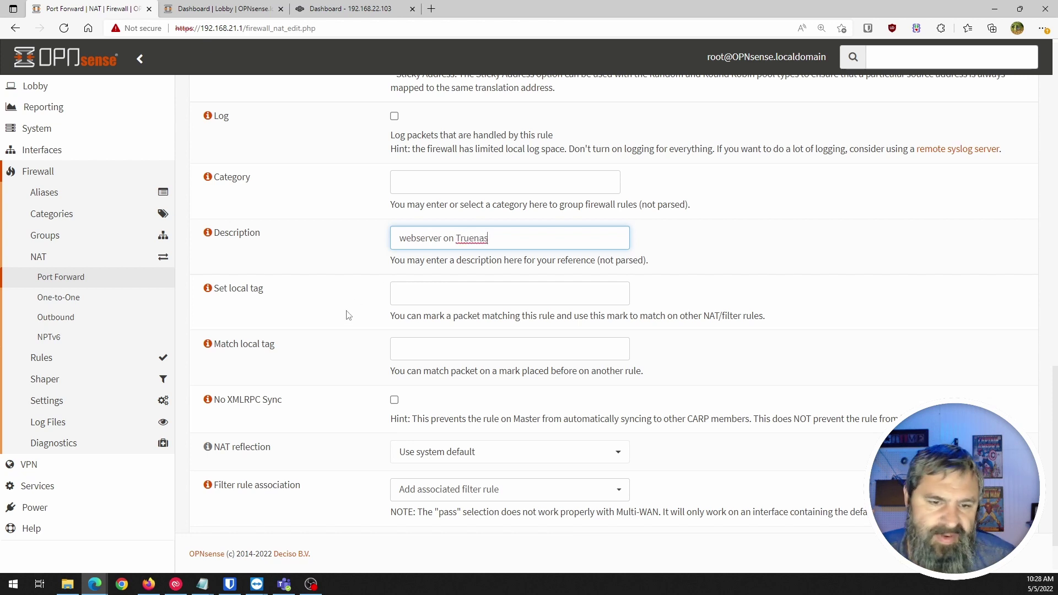
Review the "webserver on Truenas" rule's protocol, destination and redirect IP, and check the TrueNAS sign-in page at 192.168.22.103
scroll(348, 312, down, 2)
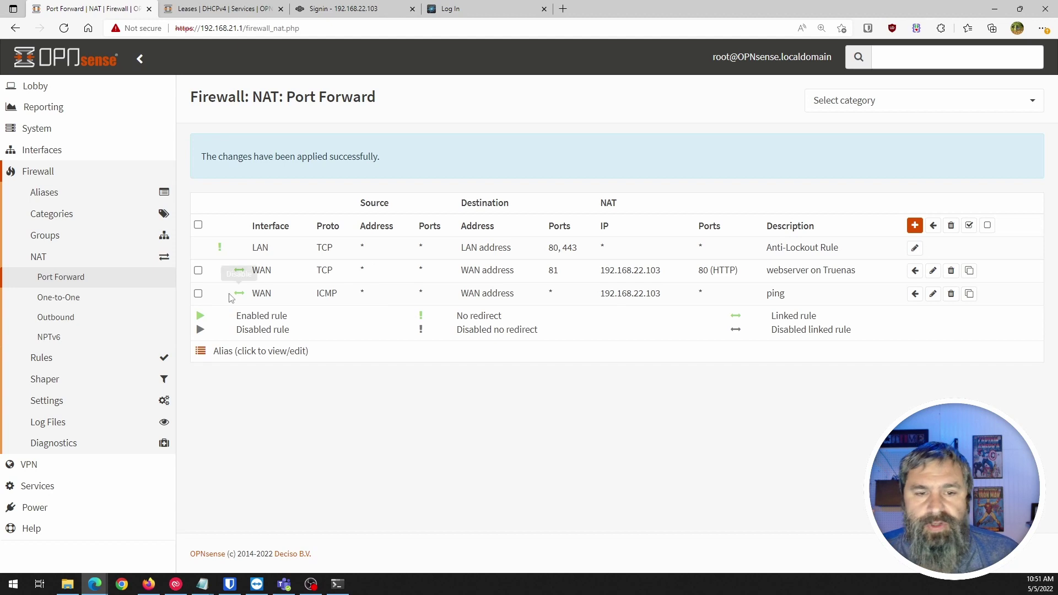
drag(253, 270, 340, 272)
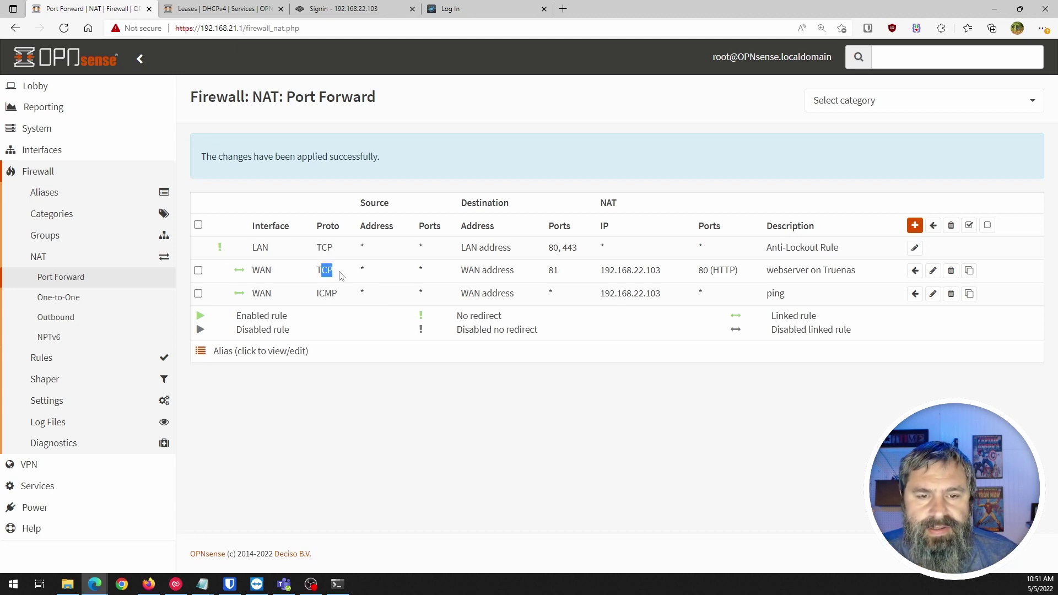
drag(487, 273, 518, 274)
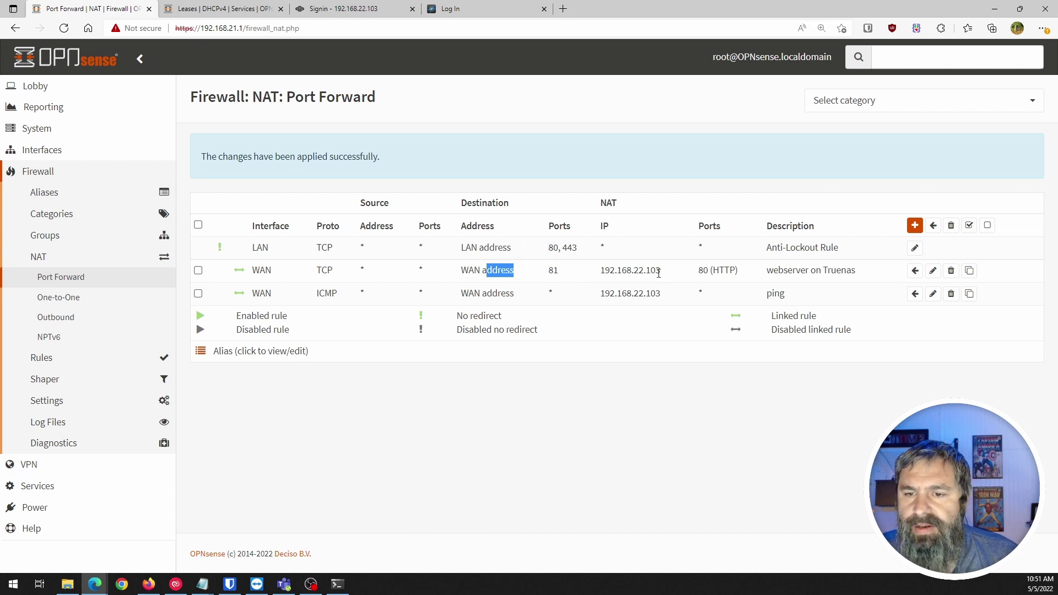
drag(621, 270, 653, 270)
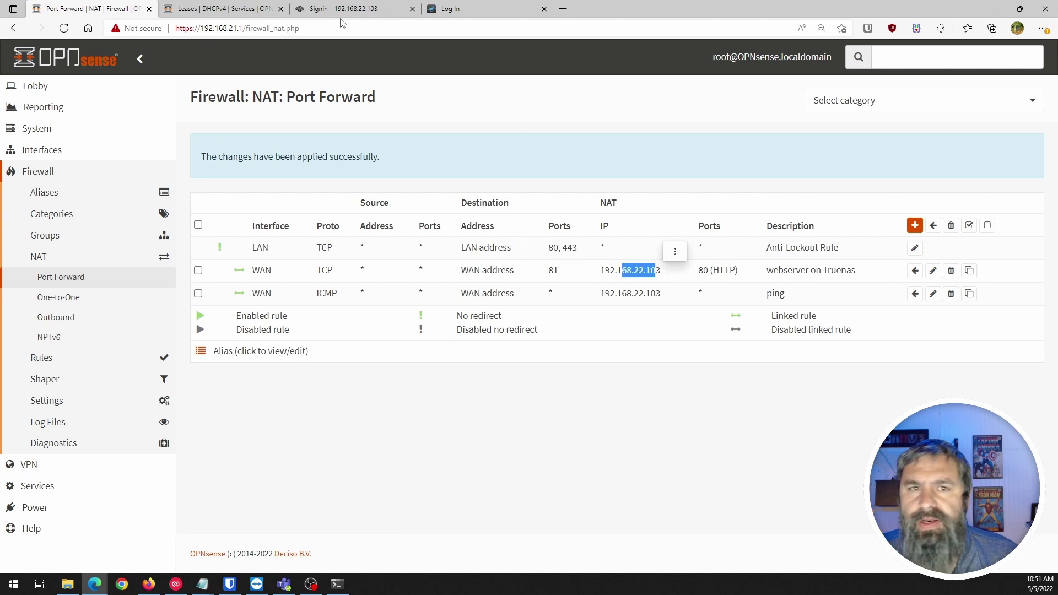
click(342, 9)
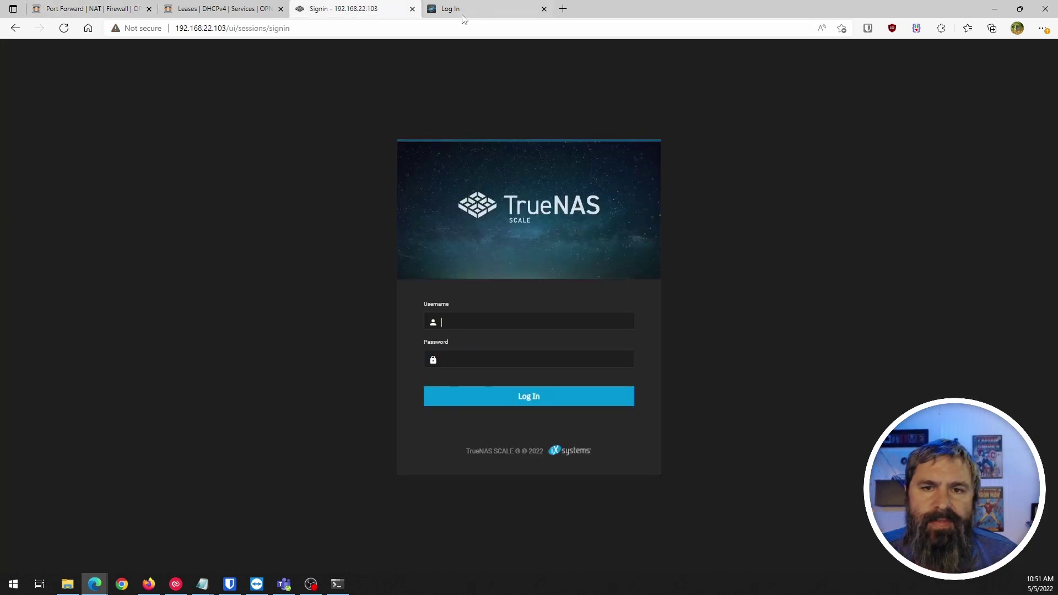
click(100, 8)
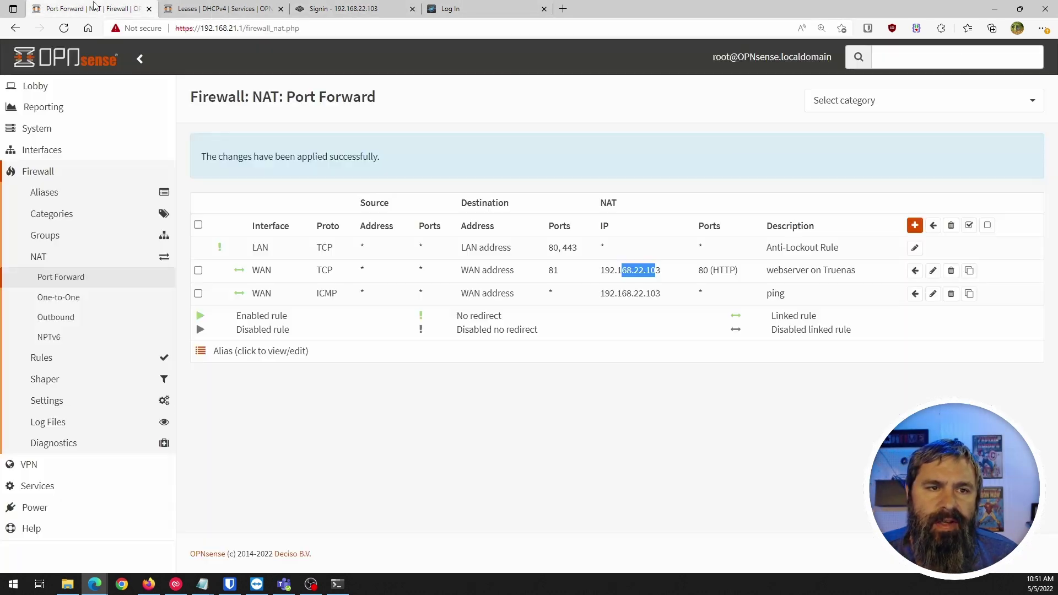
click(446, 8)
click(440, 28)
text(172.)
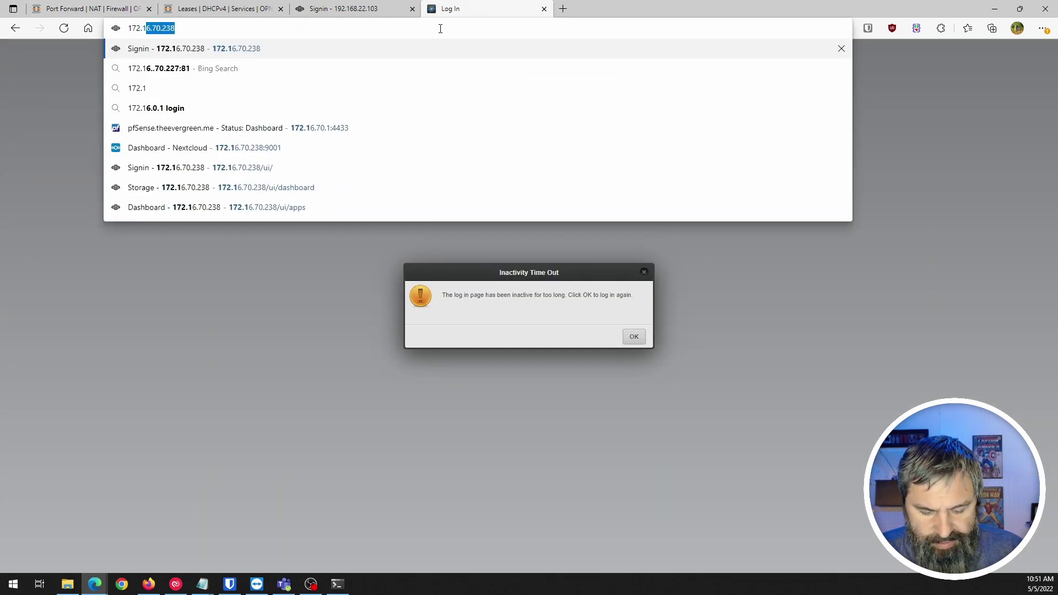
text(16.)
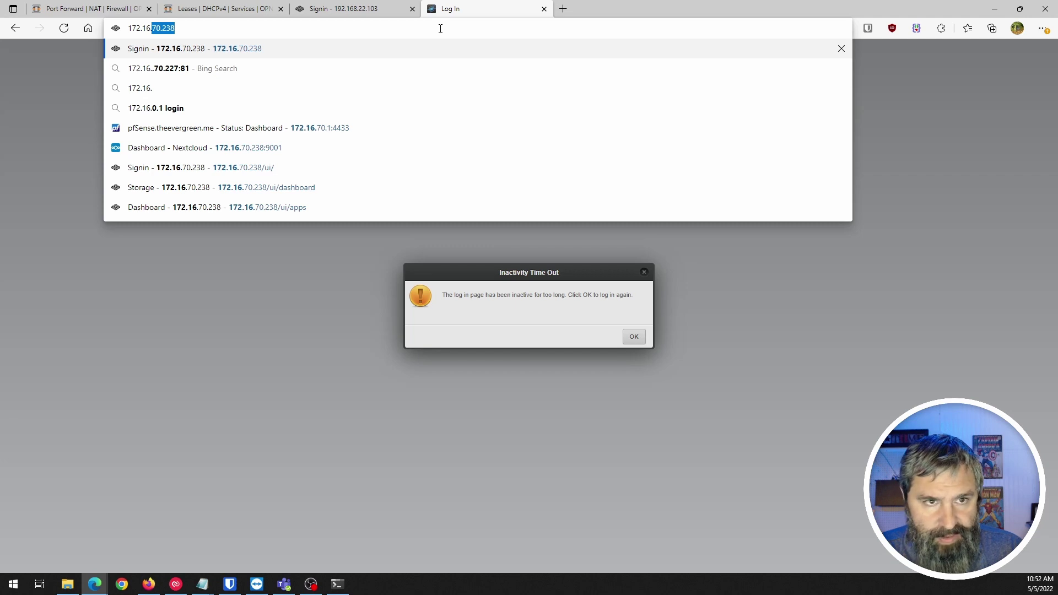
text(70)
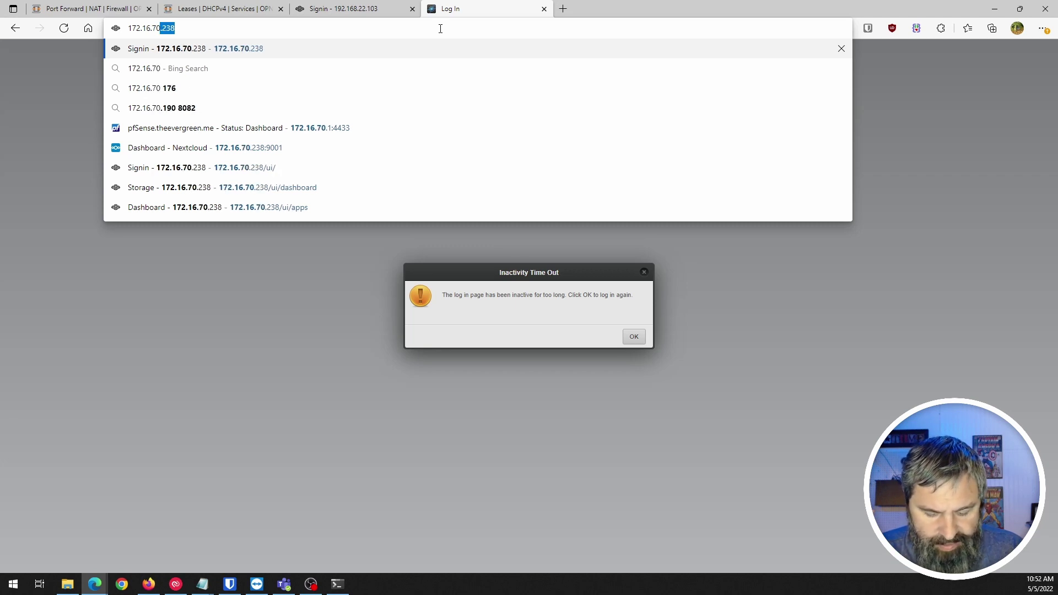
text(.227)
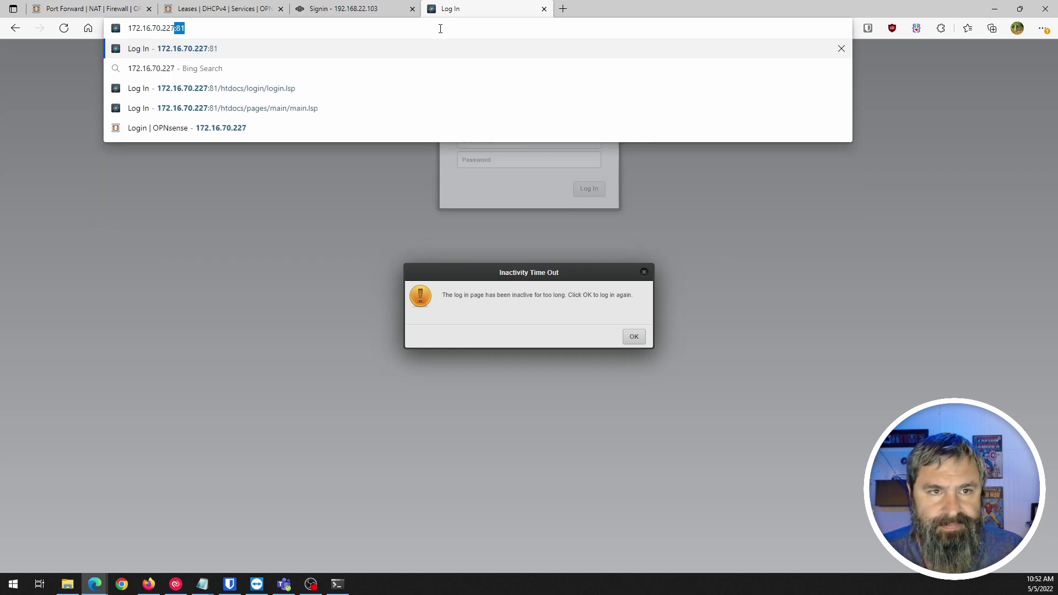
text(:81)
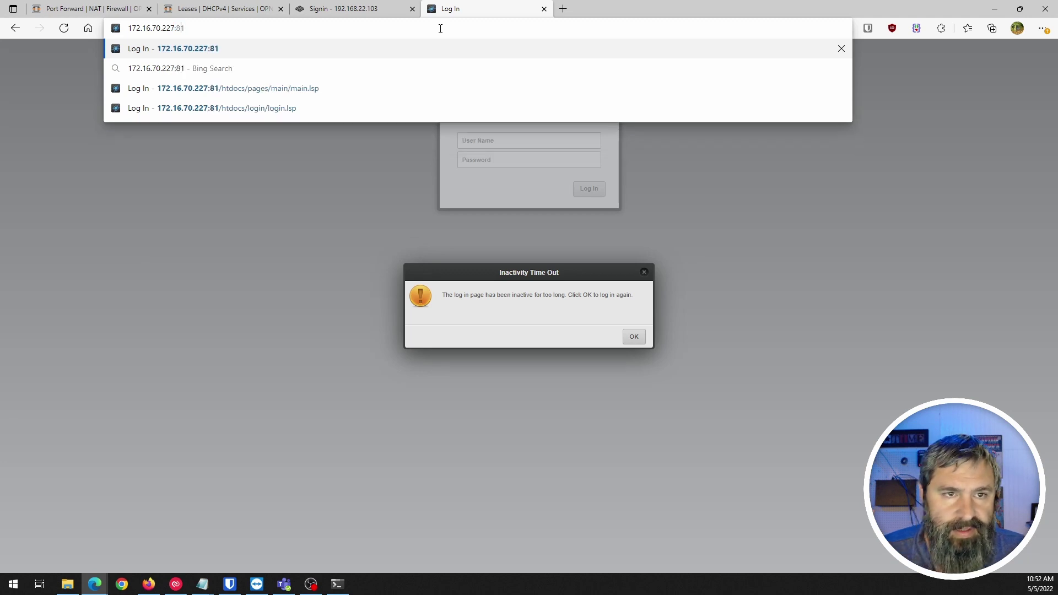
key(Home)
text(http://)
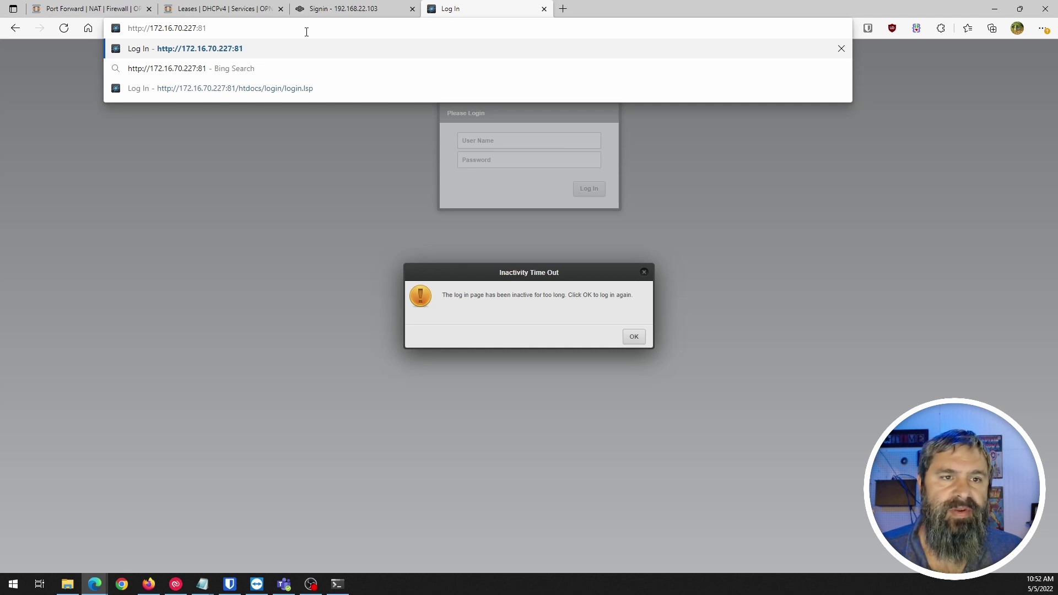
key(Return)
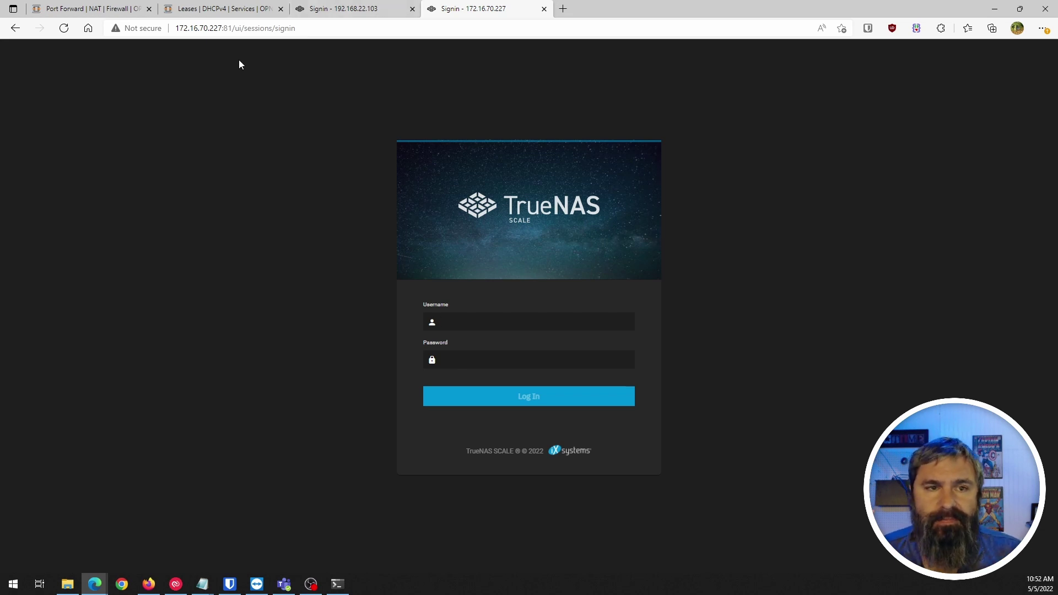
click(188, 29)
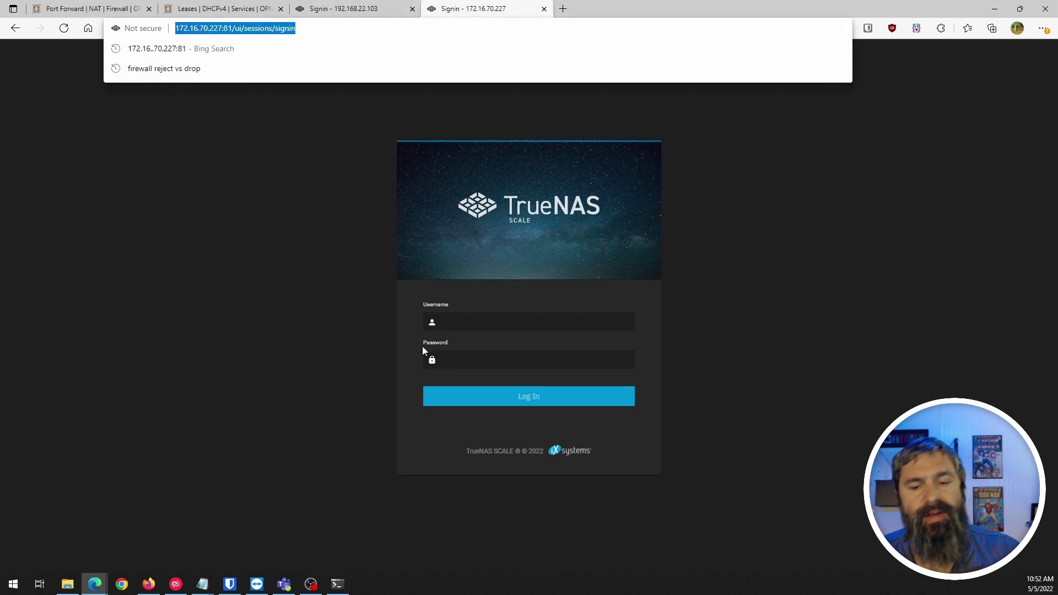